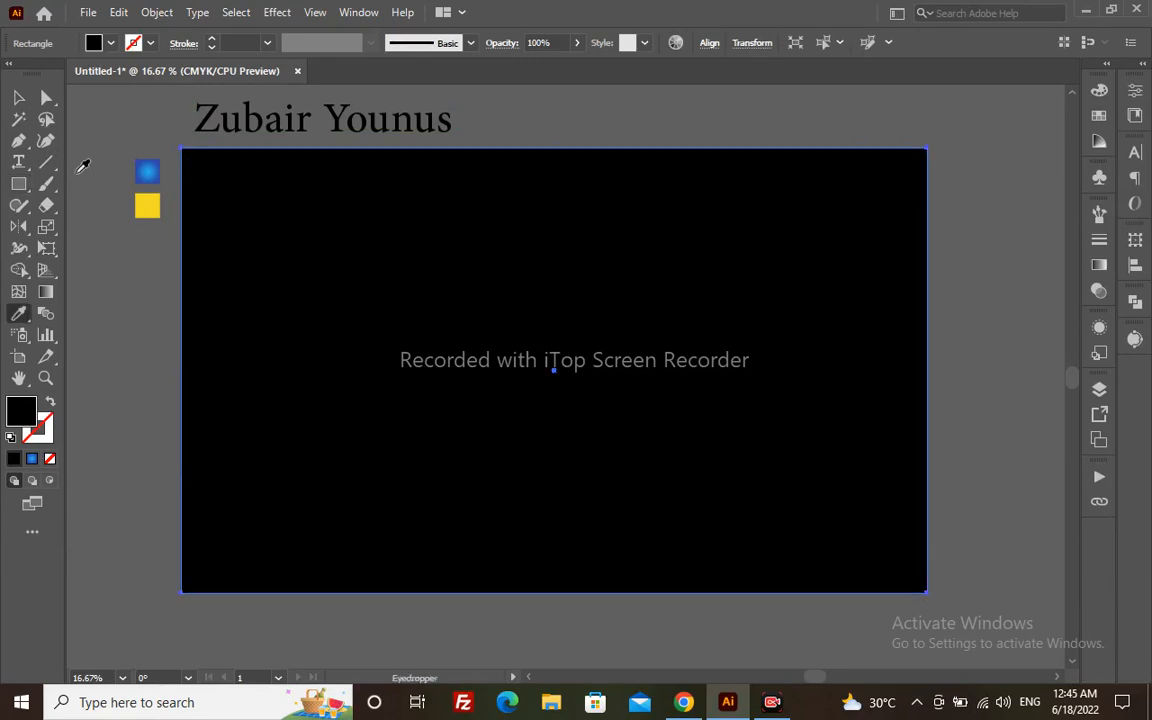
- Fill the background rectangle with the blue radial gradient sampled from the blue swatch and shift the gradient's centre towards its lower-right area
left_click(148, 170)
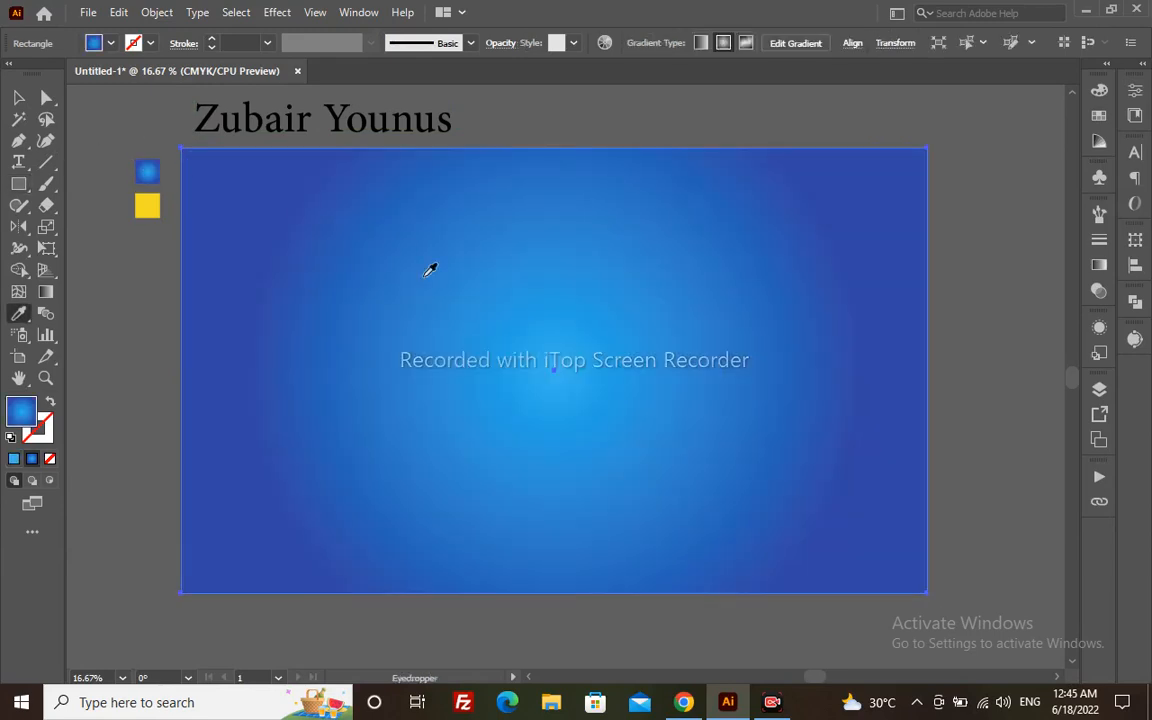
key("g")
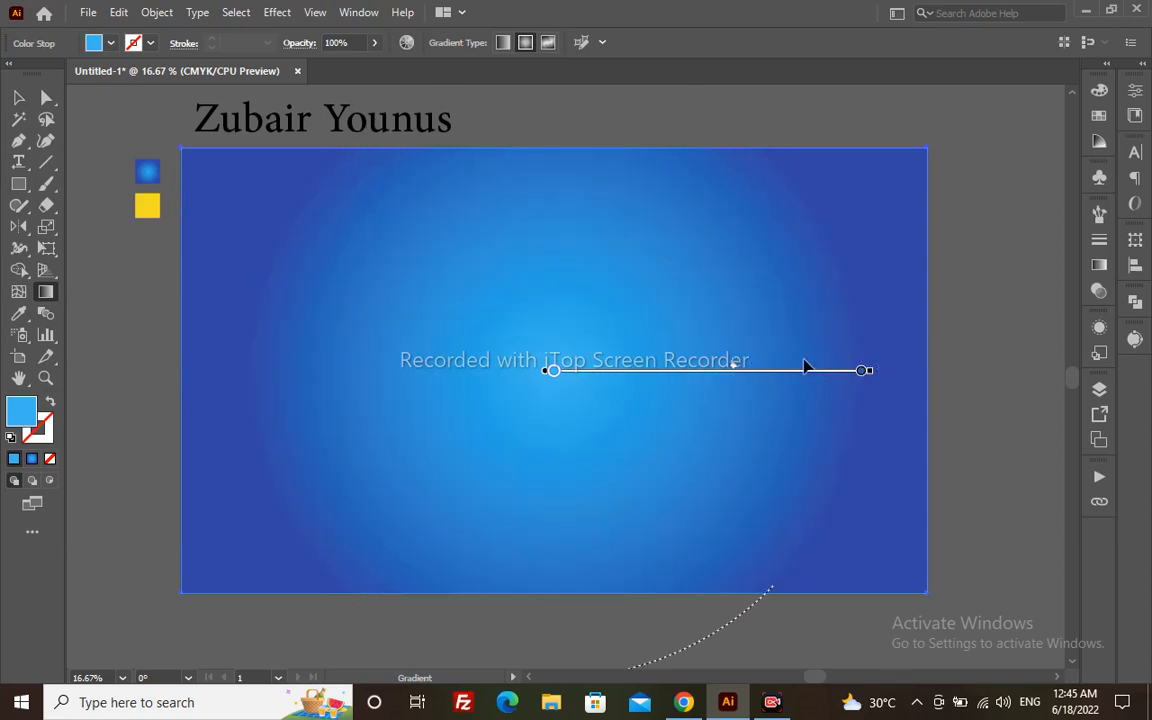
mouse_move(795, 377)
left_mouse_down()
mouse_move(841, 445)
mouse_move(972, 571)
mouse_move(1041, 537)
left_mouse_up()
left_click_drag(838, 540, 714, 476)
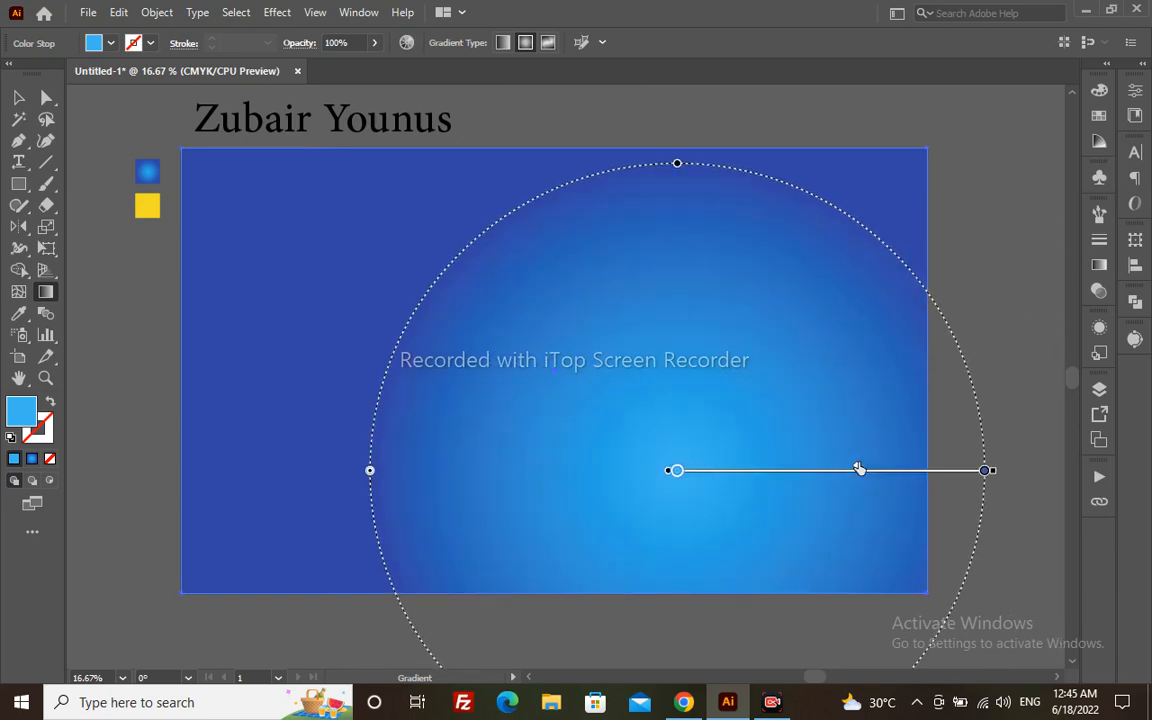
left_click_drag(832, 468, 843, 469)
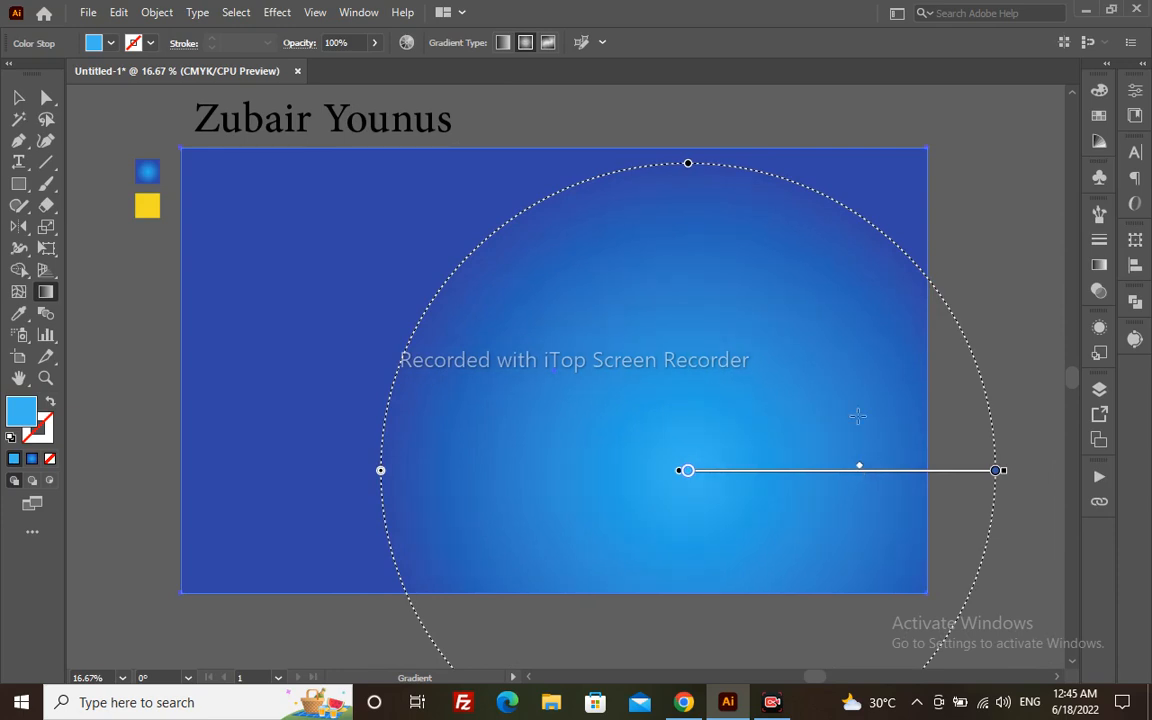
key("v")
left_click(993, 239)
- Draw a large circle over the artboard's upper-right corner and fill it with the yellow sampled from the yellow swatch
key("l")
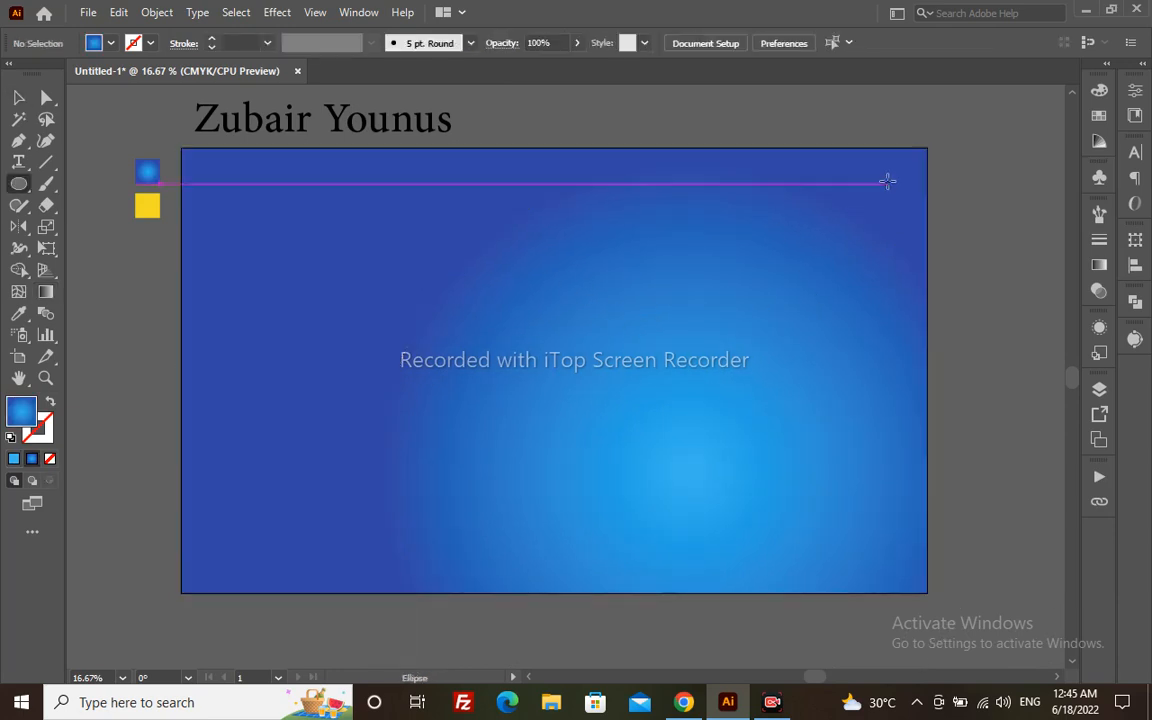
left_click_drag(899, 238, 572, 287)
left_click_drag(799, 273, 453, 429)
left_click_drag(108, 455, 517, 401)
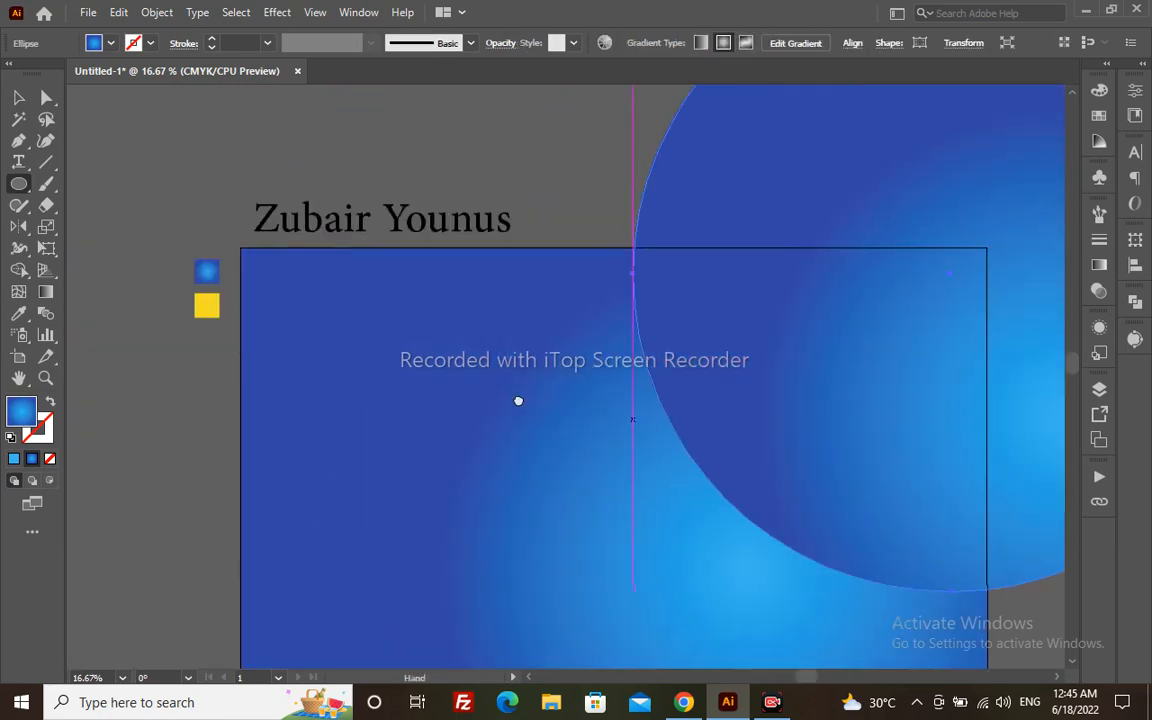
key("i")
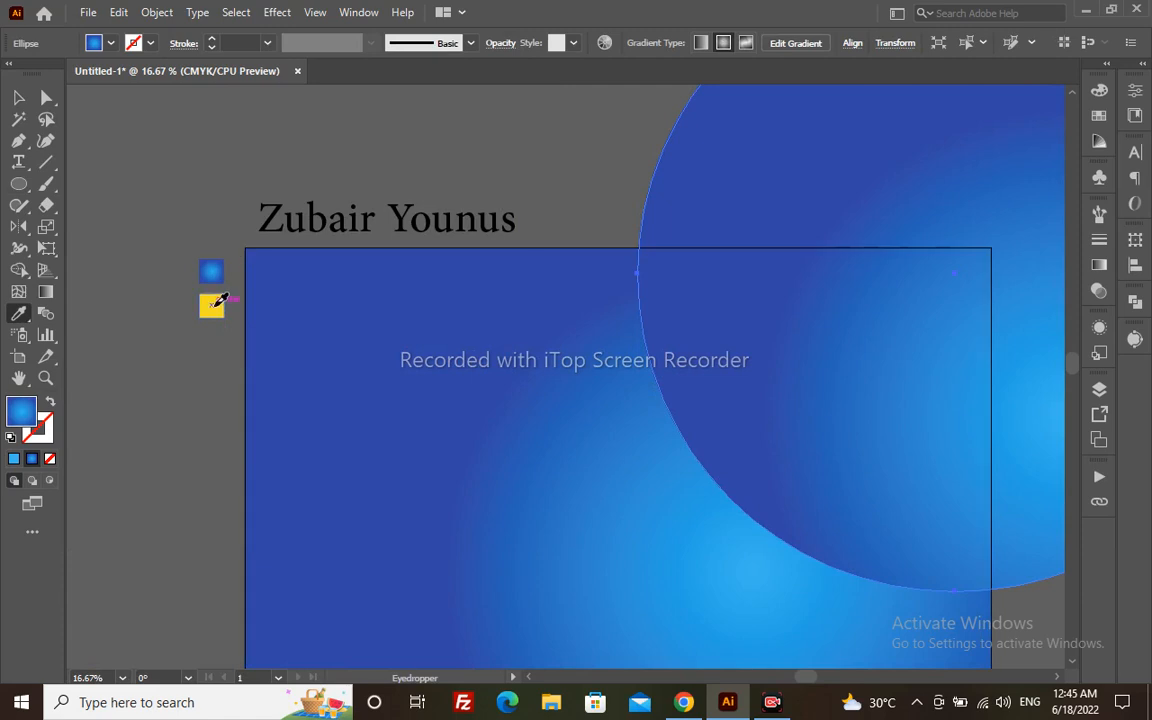
left_click(211, 305)
- Duplicate the yellow circle in place, scale the copy down about its centre and select both circles
key("v")
left_click(800, 325)
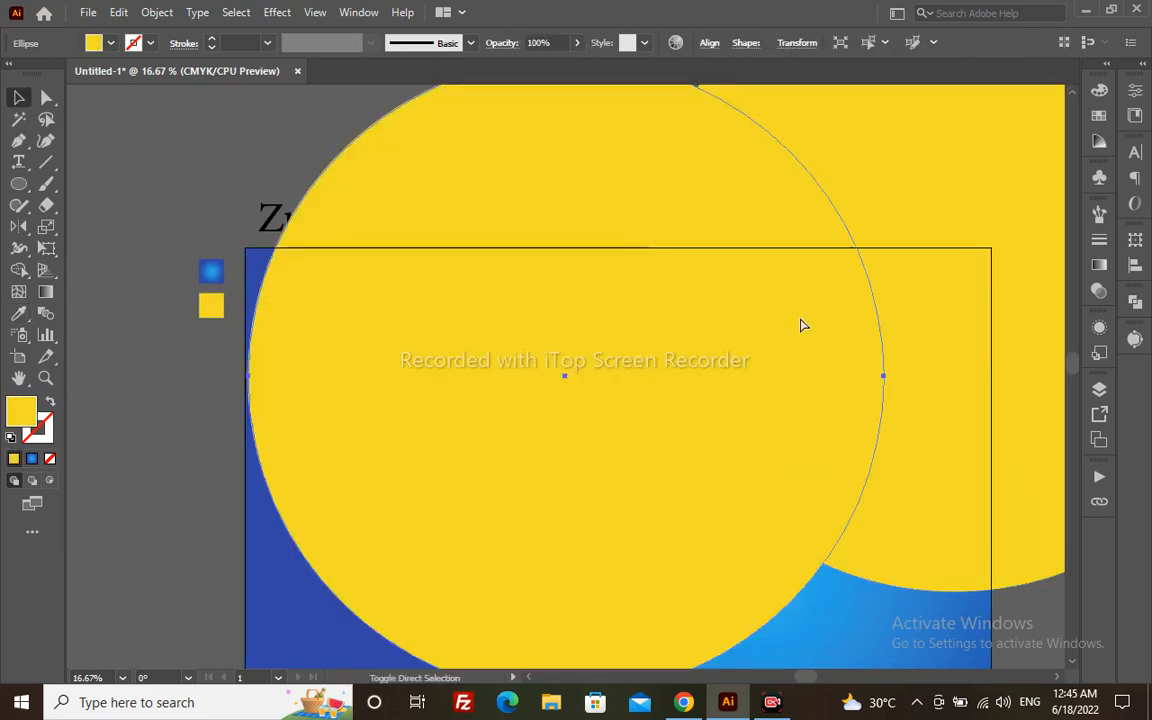
scroll(650, 370, "right", 3)
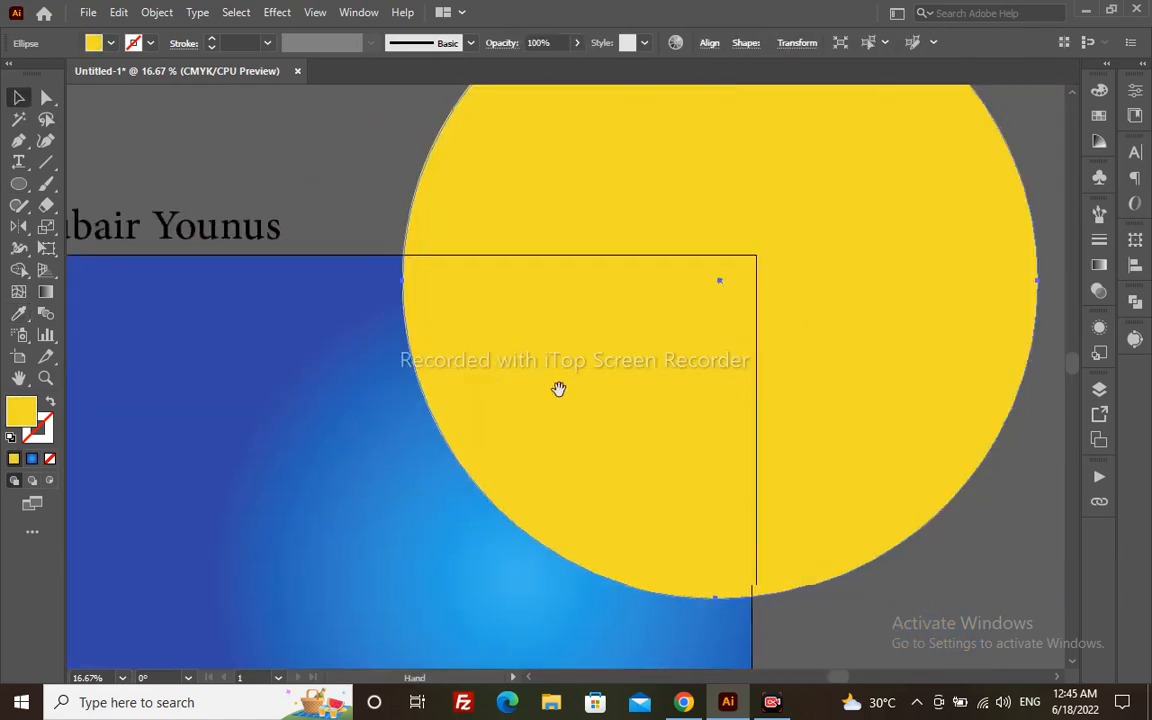
left_click(402, 604)
left_click(599, 476)
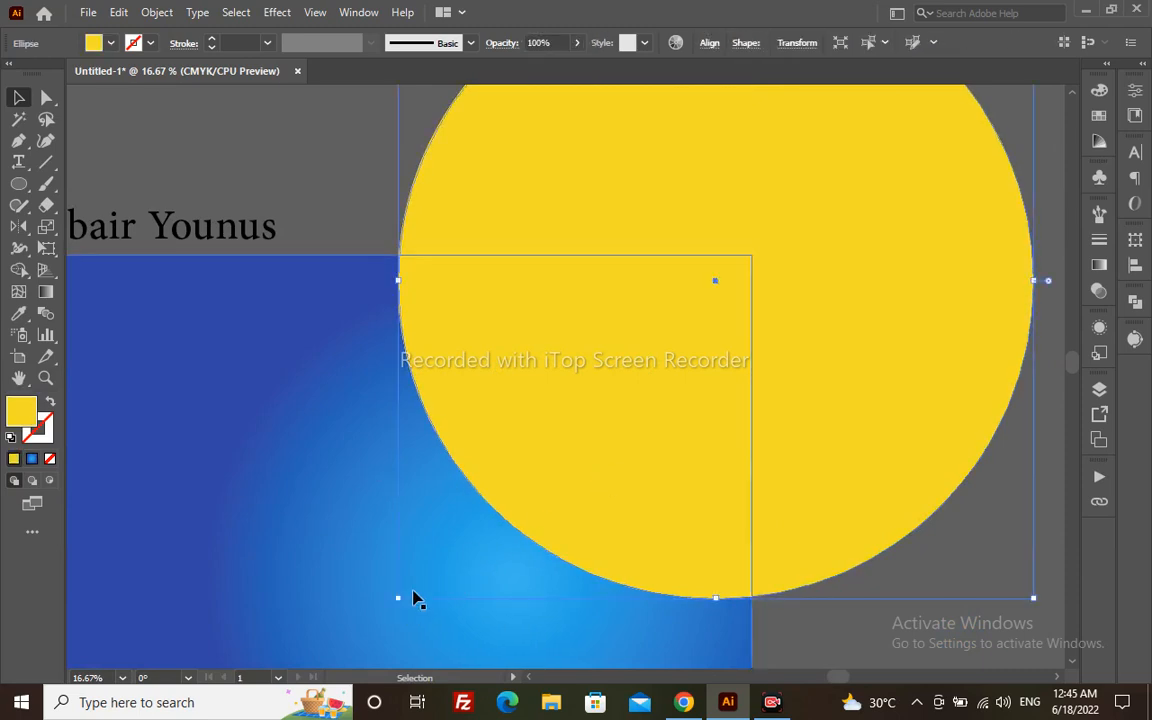
left_click_drag(399, 594, 524, 471)
left_click(960, 382, "shift")
right_click(962, 384)
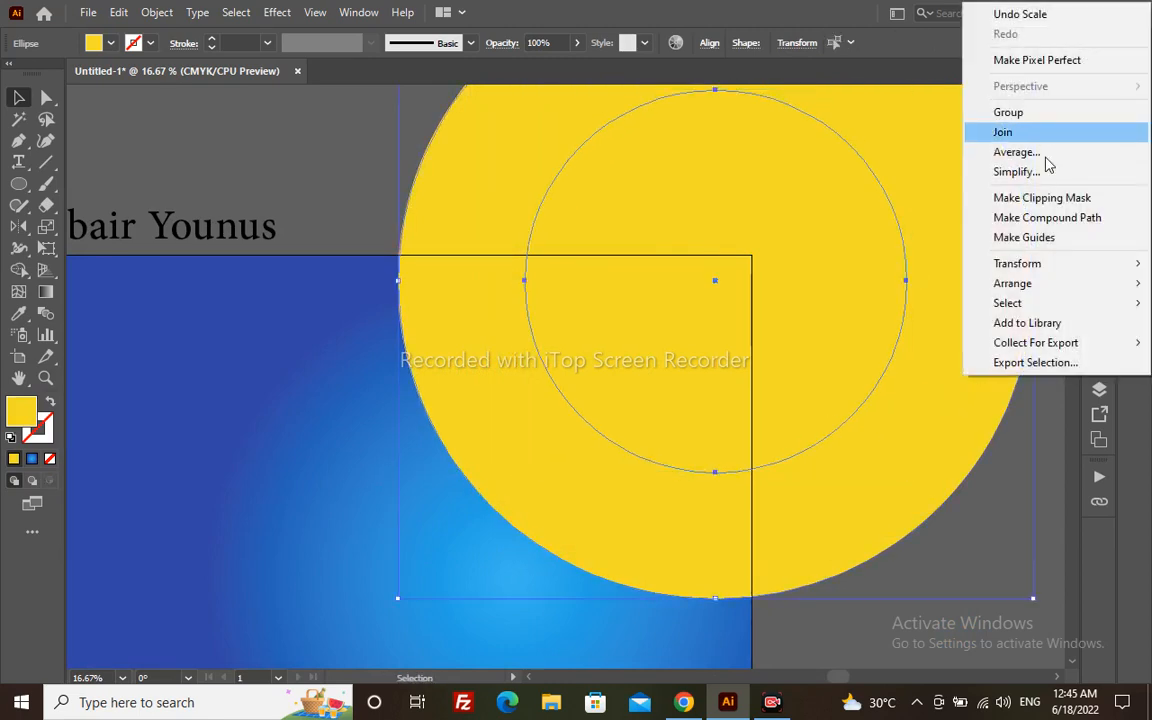
left_click(1045, 198)
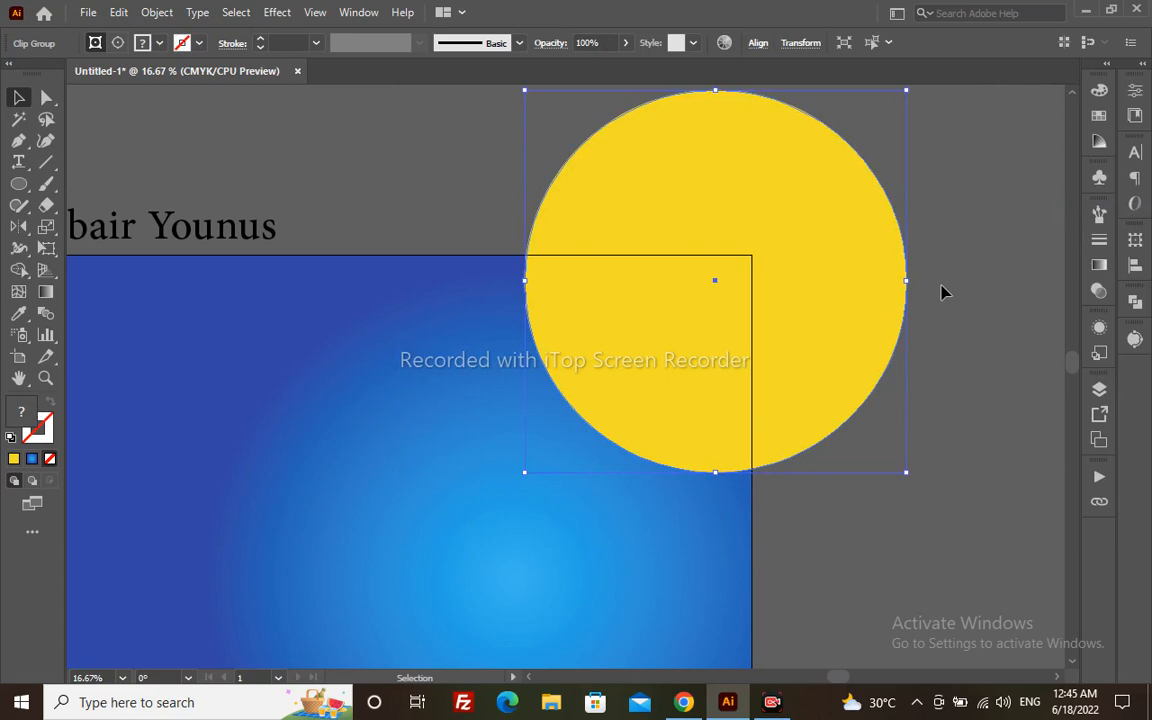
key("ctrl+z")
- Combine the two yellow circles into a compound path to form a ring and reposition it over the artboard's upper-right corner
right_click(882, 303)
left_click(985, 516)
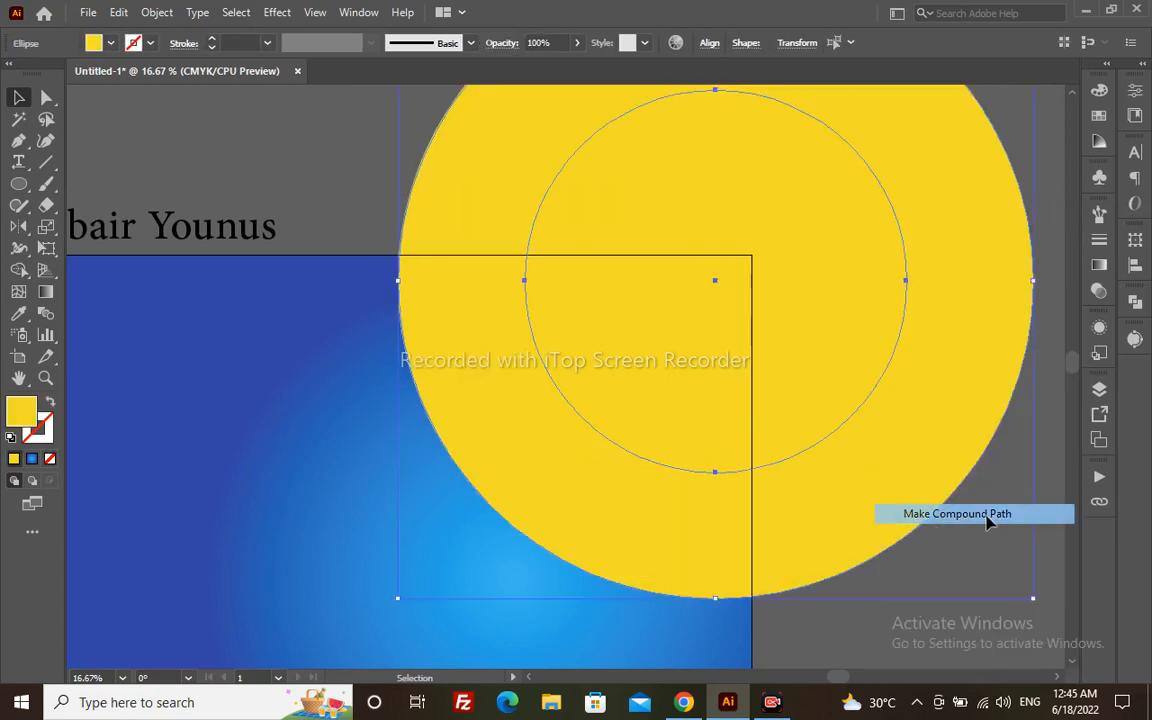
left_click_drag(945, 391, 934, 425)
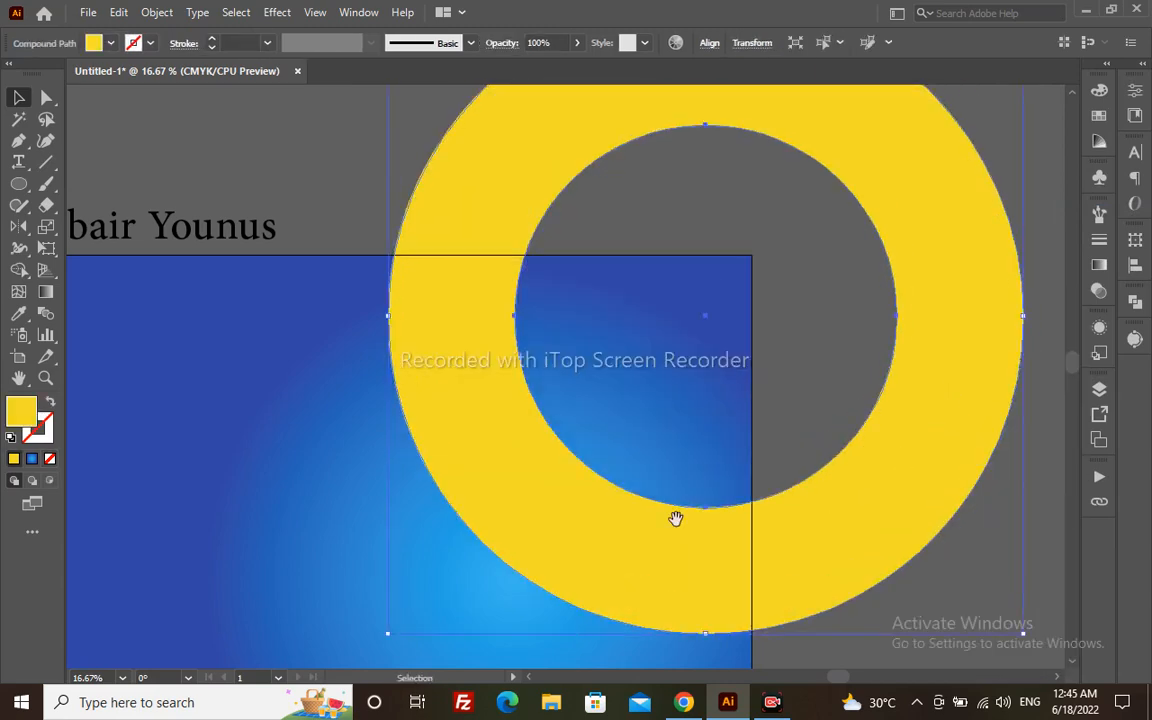
left_click_drag(524, 492, 690, 391)
key("z")
left_click(708, 384, "alt")
left_click(708, 384, "alt")
key("v")
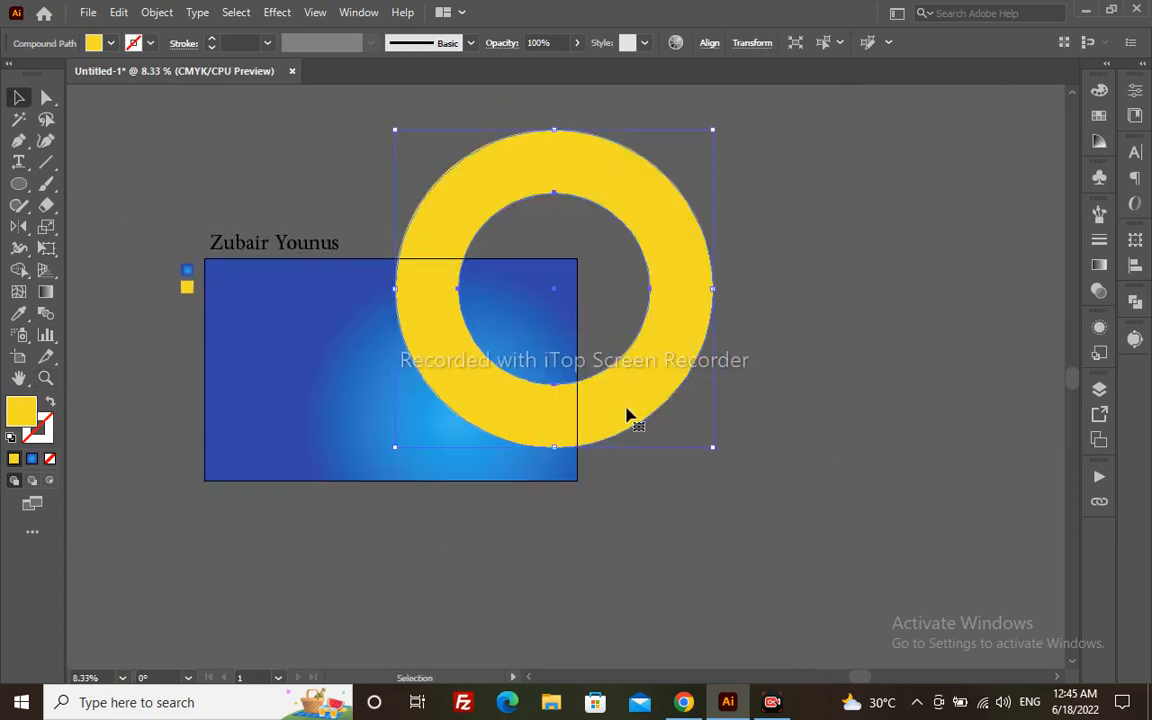
left_click_drag(646, 392, 638, 397)
- Enlarge the background rectangle's radial gradient outward and shift it slightly down and to the left
key("a")
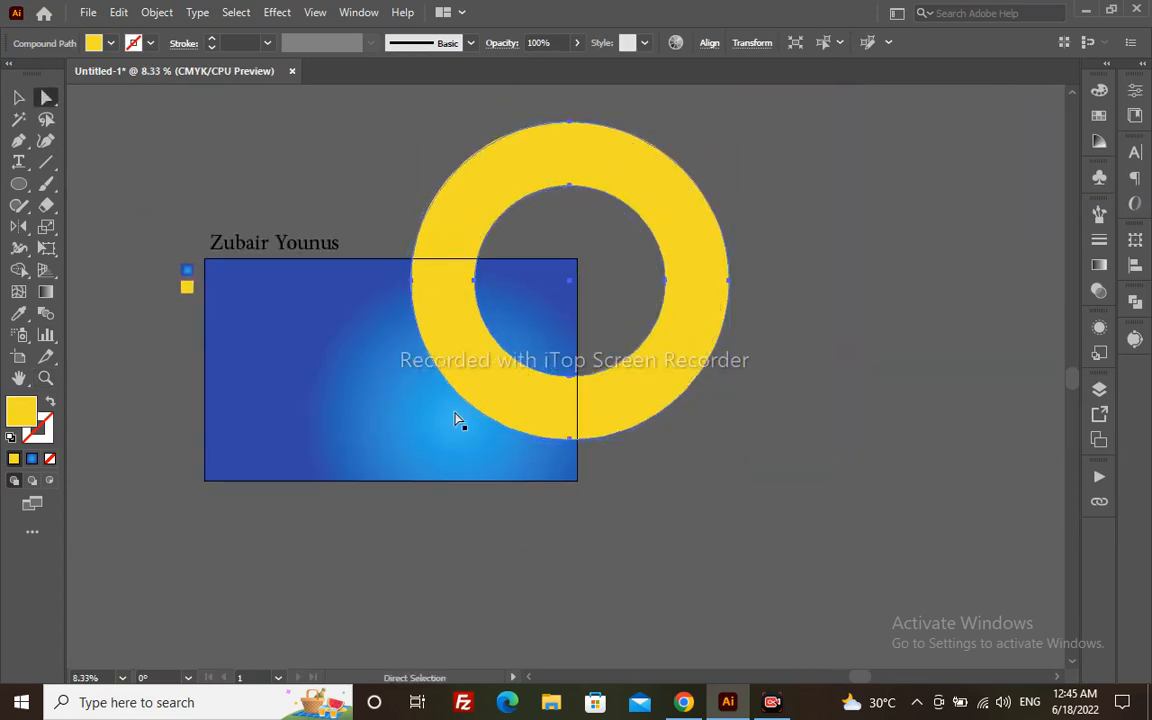
left_click(379, 401)
key("g")
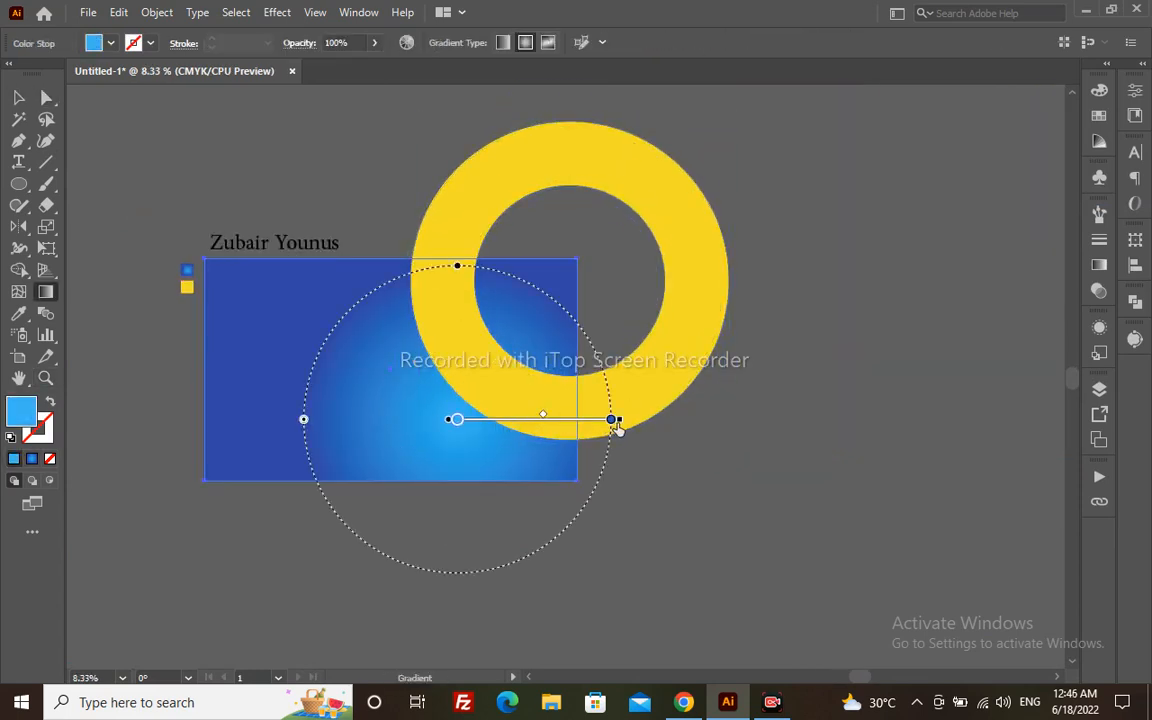
left_click_drag(613, 420, 678, 419)
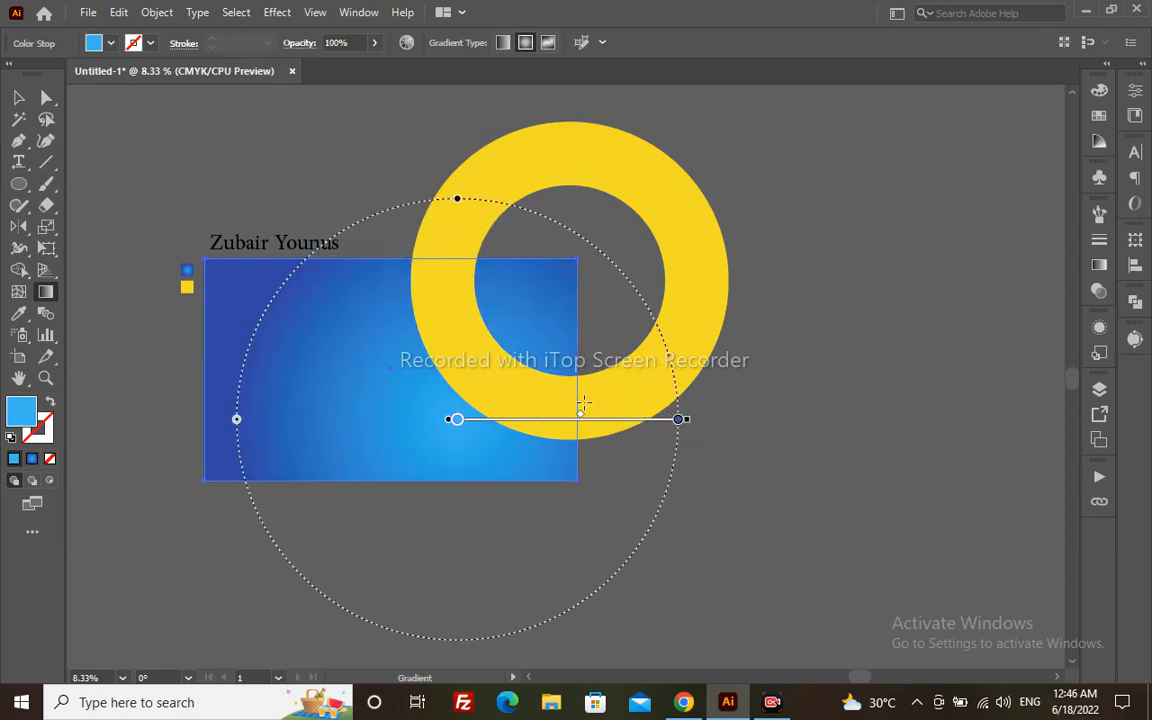
key("v")
left_click(687, 465)
key("a")
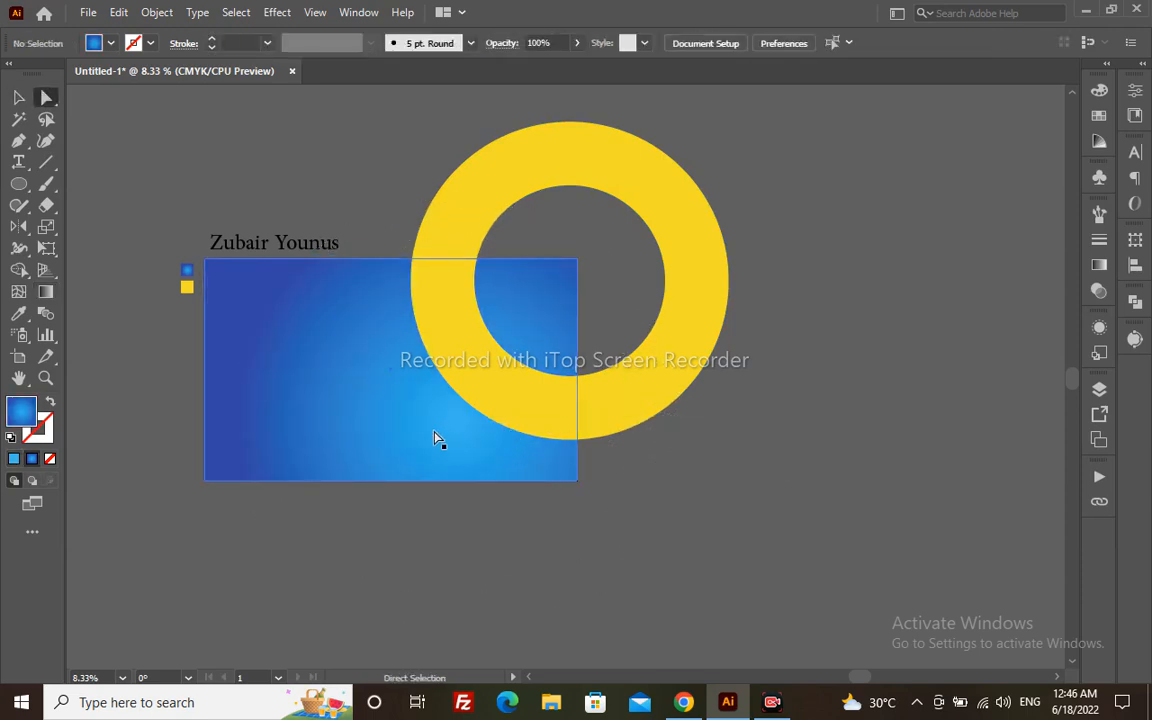
left_click(431, 434)
key("g")
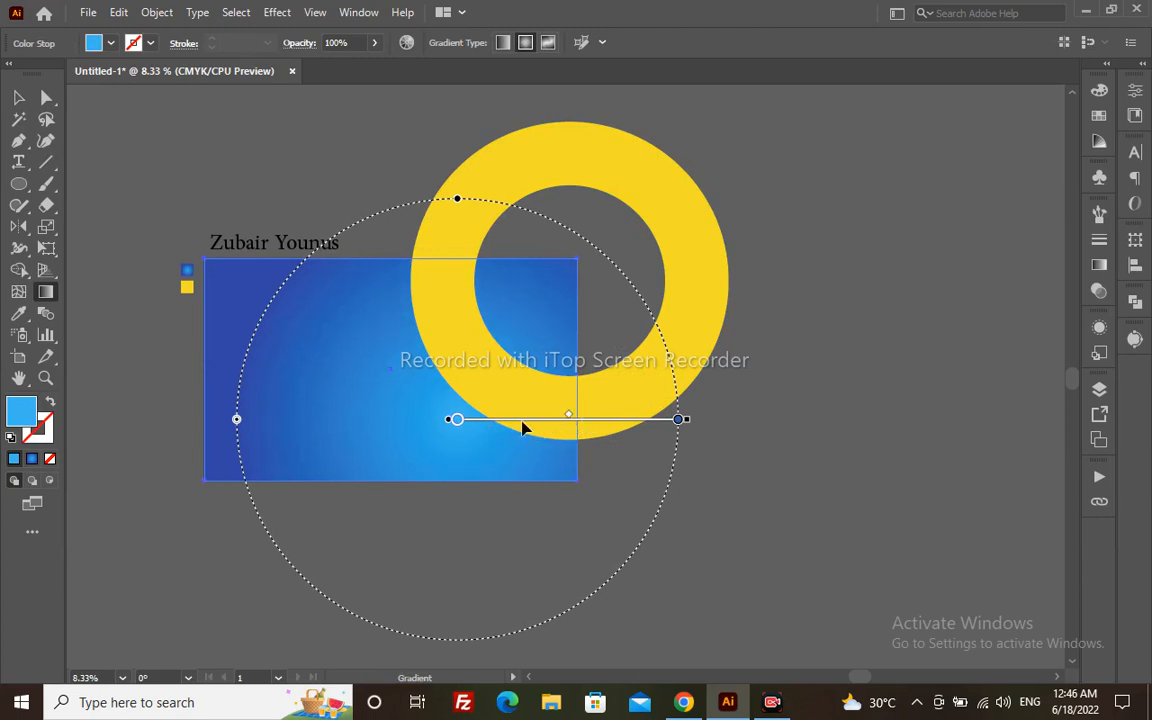
mouse_move(553, 424)
left_mouse_down()
mouse_move(568, 419)
mouse_move(513, 430)
left_mouse_up()
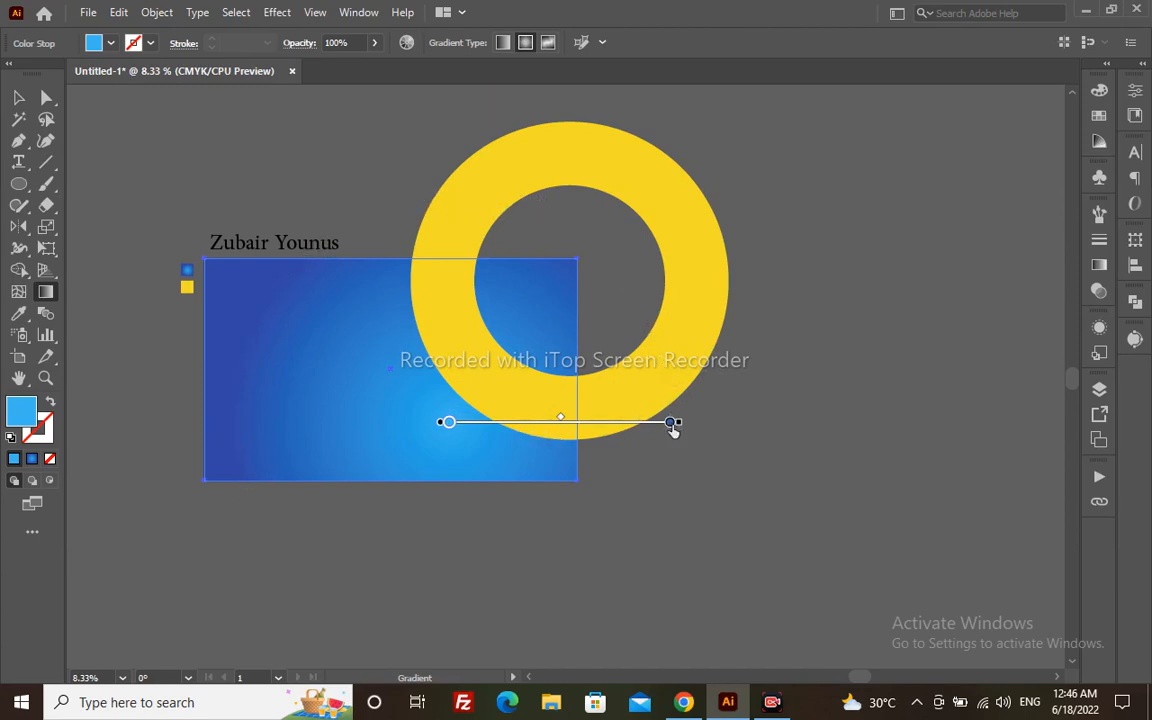
- Change the outer colour stop of the background gradient to a brighter blue with magenta at 54%
left_click(670, 422)
double_click(670, 422)
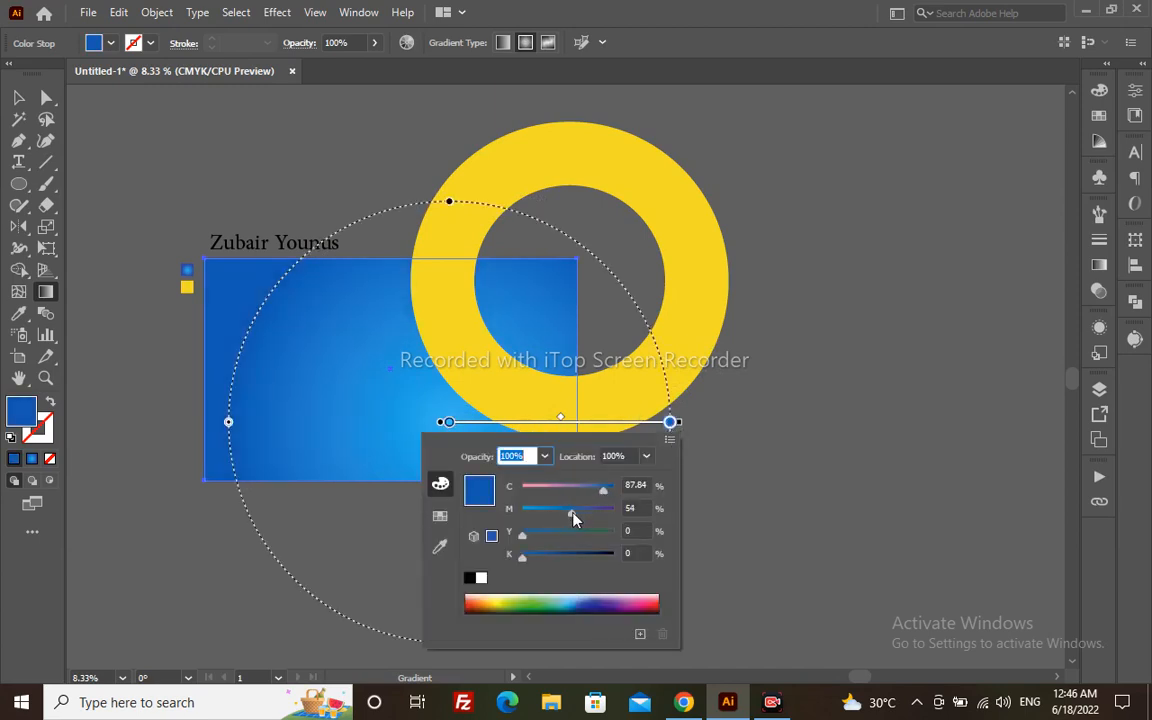
key("Escape")
- Set the yellow ring's fill to 15% magenta and 90% yellow
key("a")
left_click(706, 334)
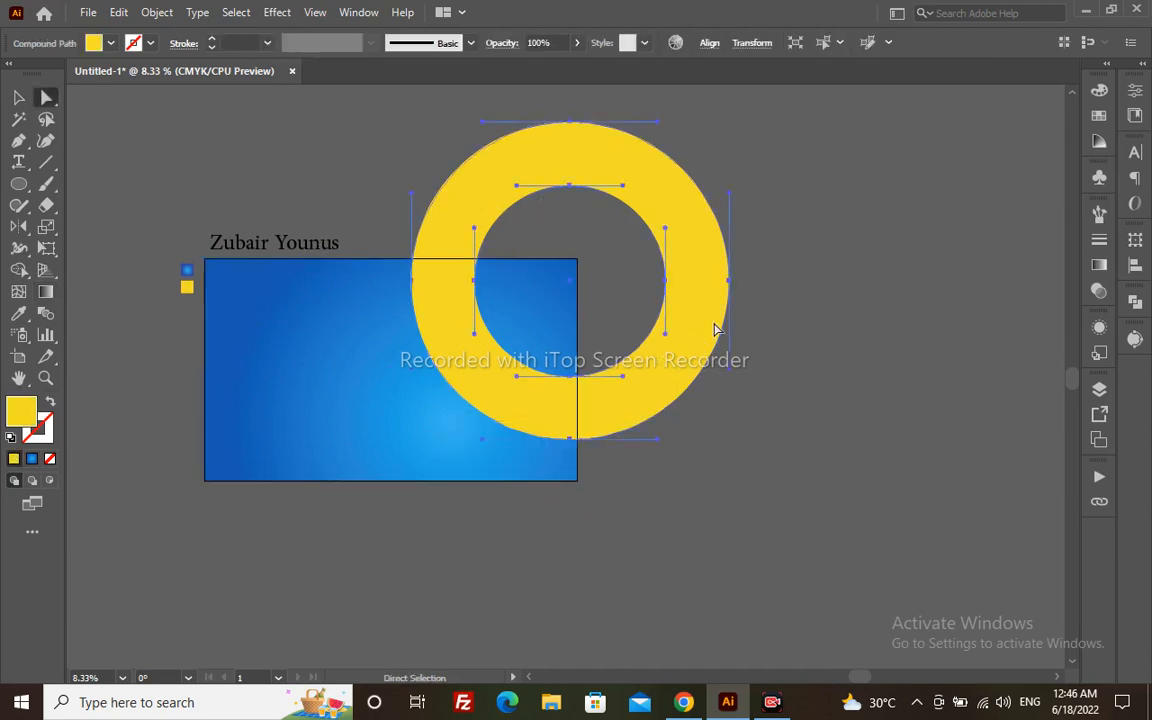
left_click(1098, 97)
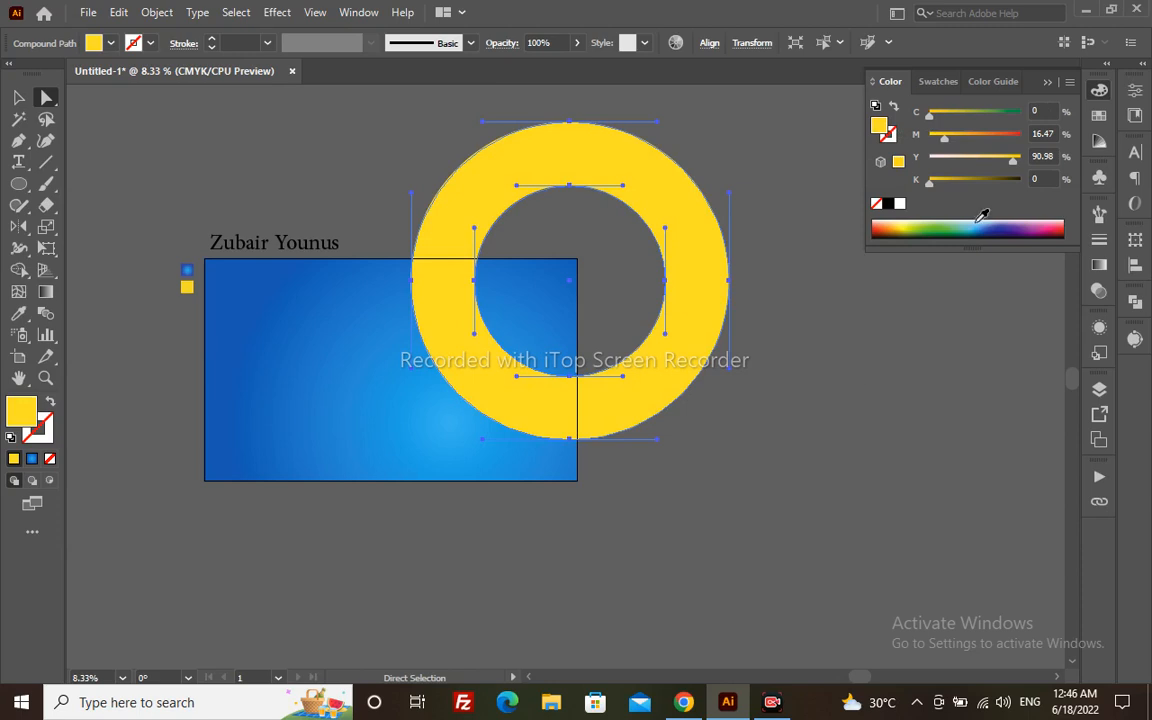
left_click(1044, 131)
type("15")
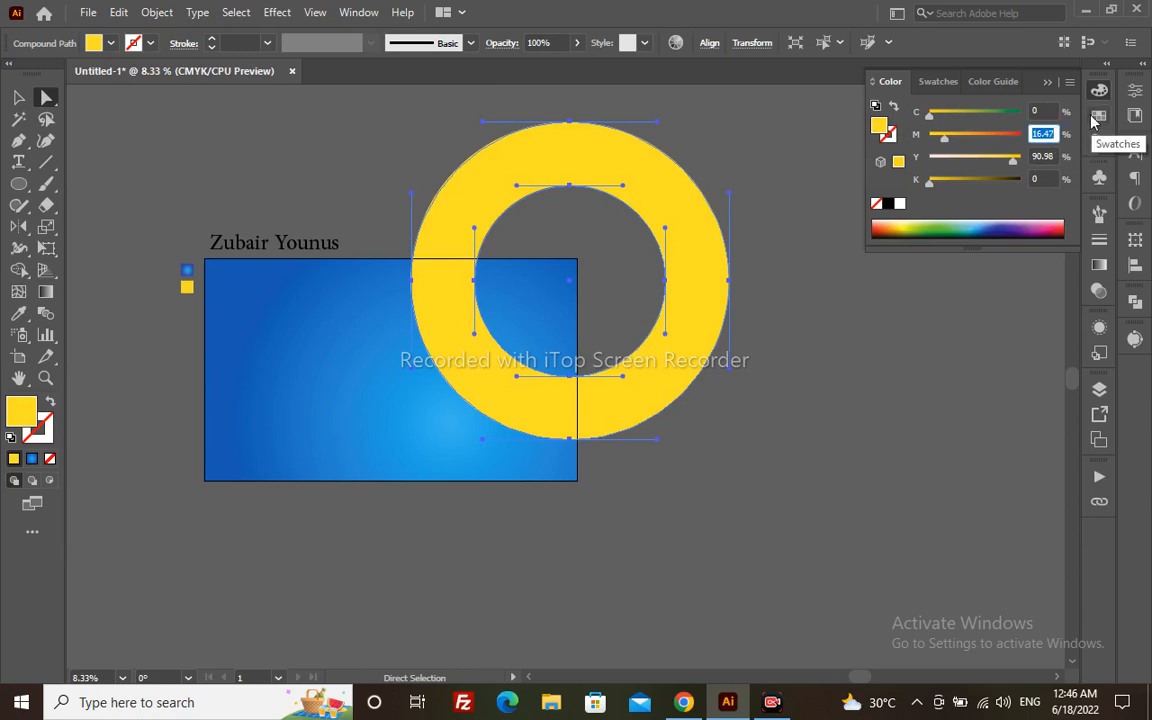
key("Tab")
type("90")
key("Return")
left_click(767, 404)
key("v")
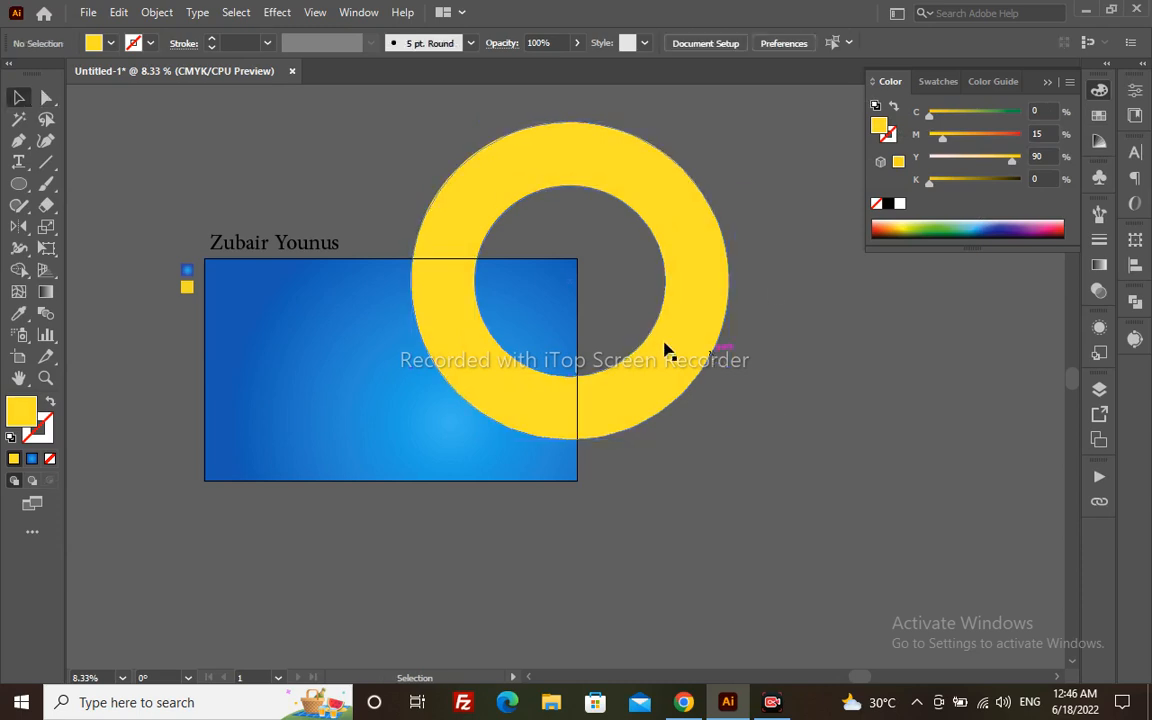
- Paste a copy of the blue background rectangle in place on top and use it as a clipping mask for the yellow ring
left_click(340, 372)
key("ctrl+shift+bracketright")
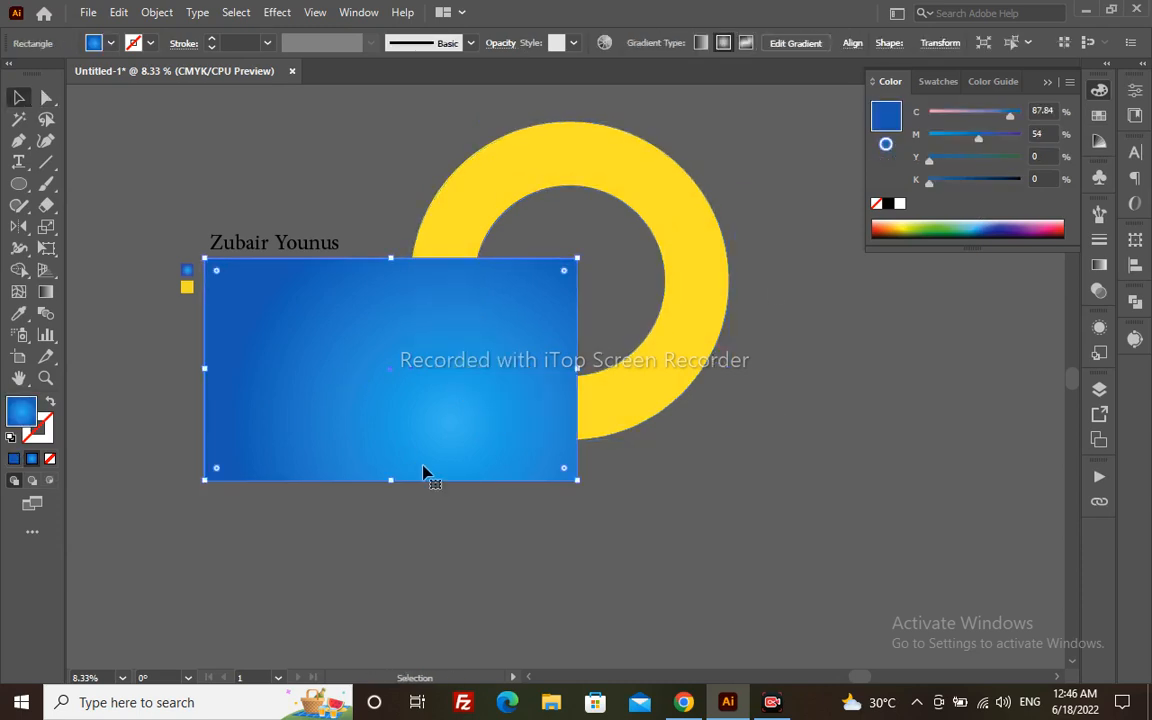
left_click_drag(578, 557, 476, 332)
right_click(476, 332)
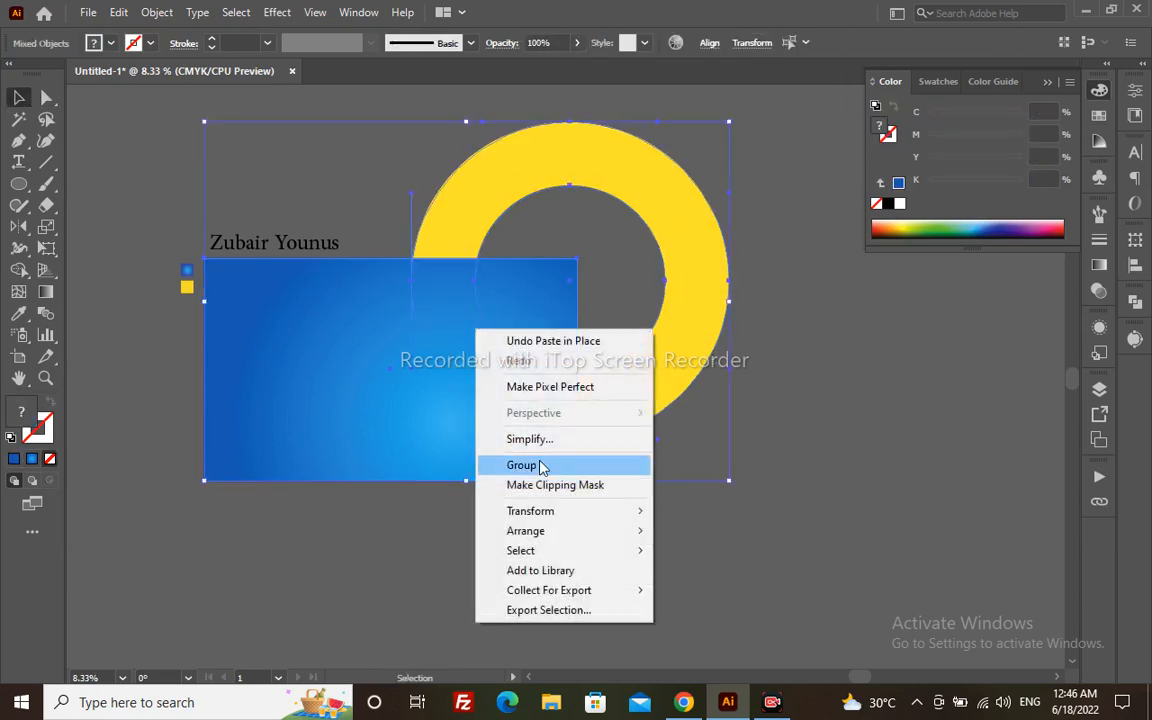
left_click(540, 488)
left_click(729, 361)
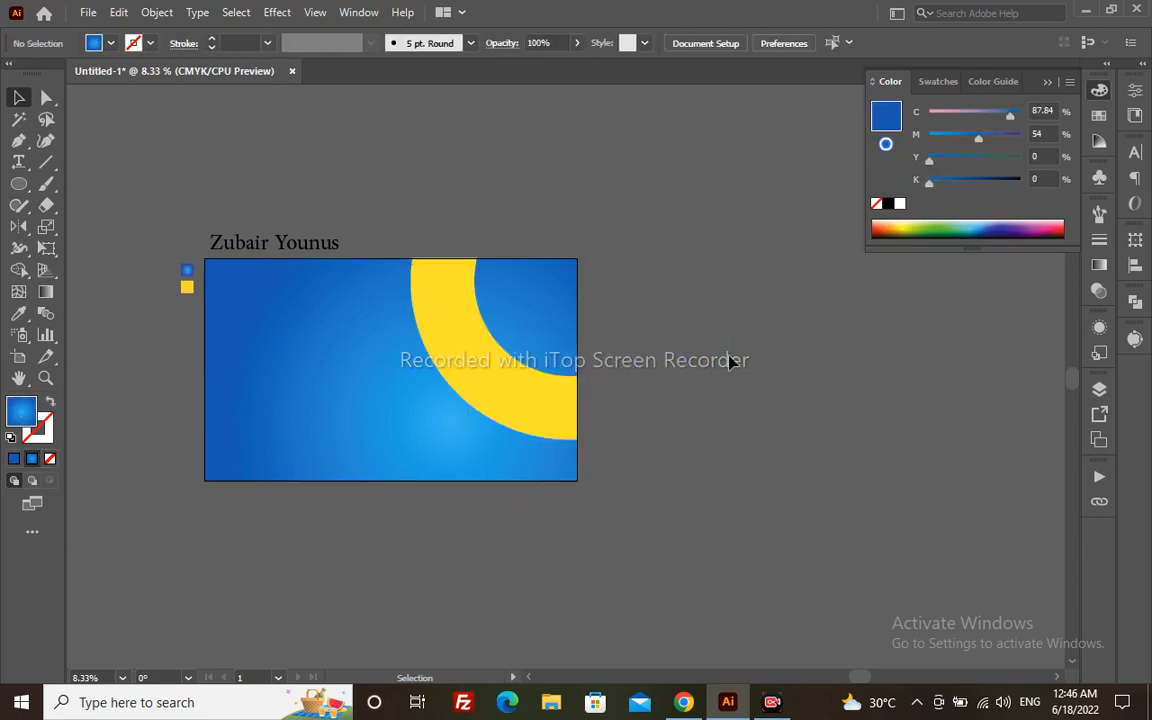
- Draw a tall rectangle on the banner's left half with the default white fill and black stroke, and round its corners to about 68 px
left_click(45, 377)
left_click_drag(166, 163, 663, 597)
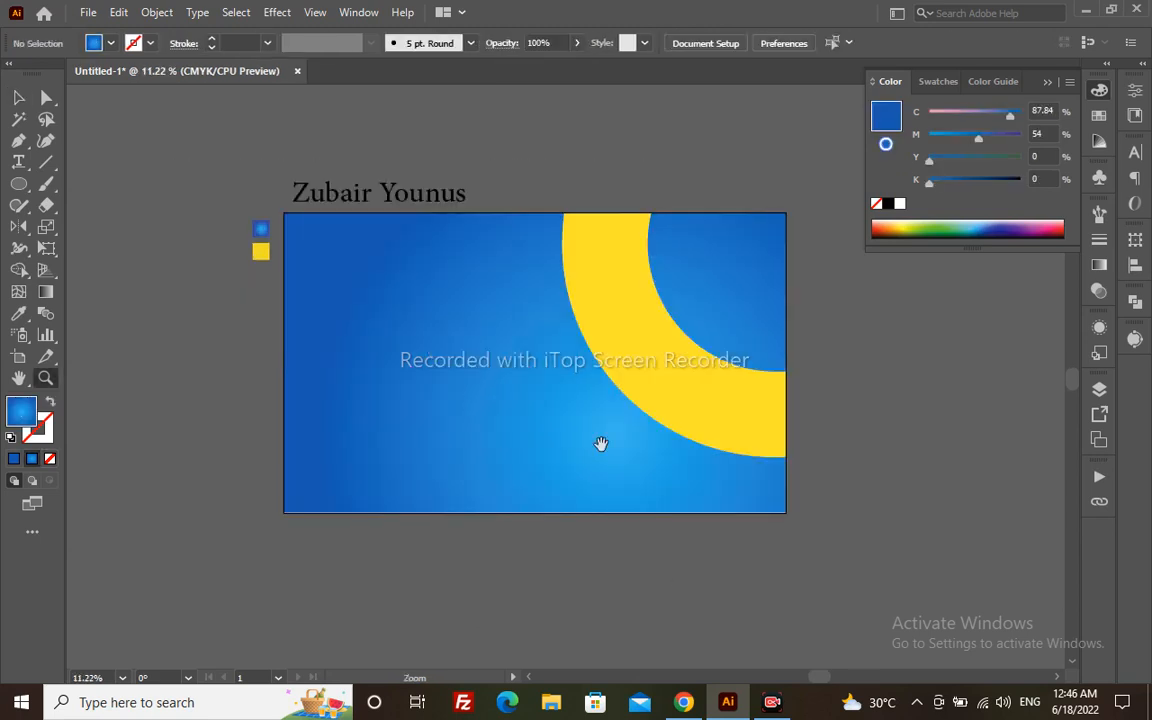
left_click_drag(749, 489, 856, 551)
key("m")
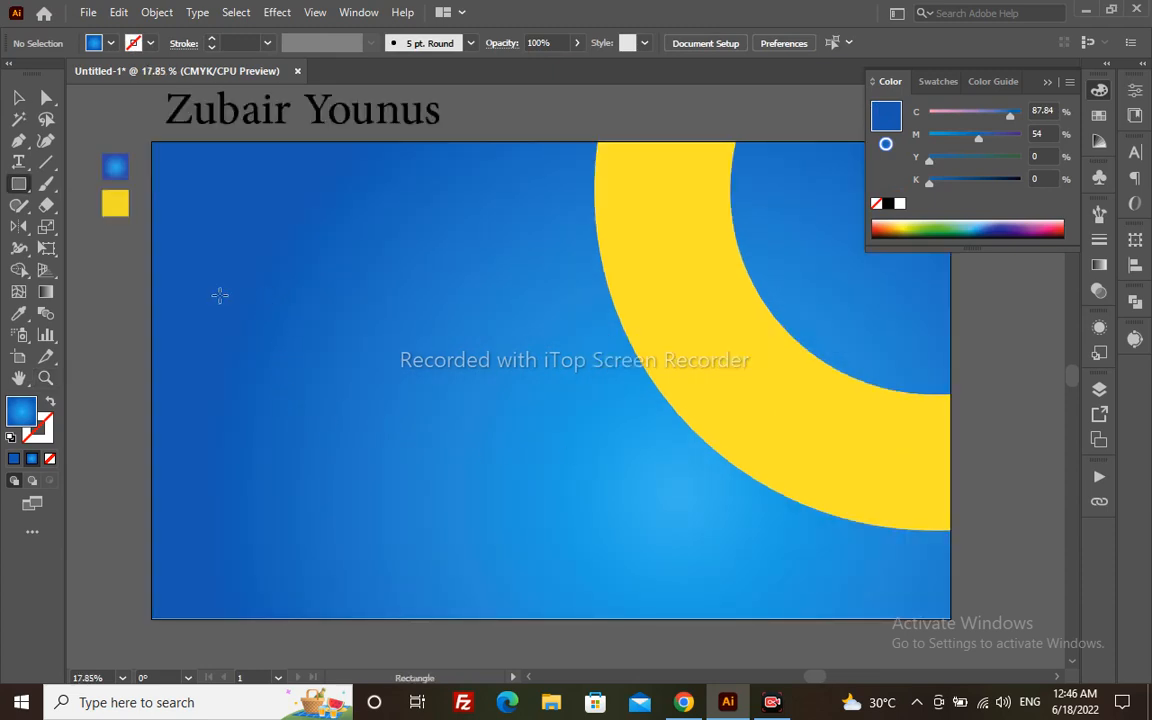
mouse_move(250, 204)
left_mouse_down()
mouse_move(419, 406)
mouse_move(467, 569)
left_mouse_up()
key("a")
key("d")
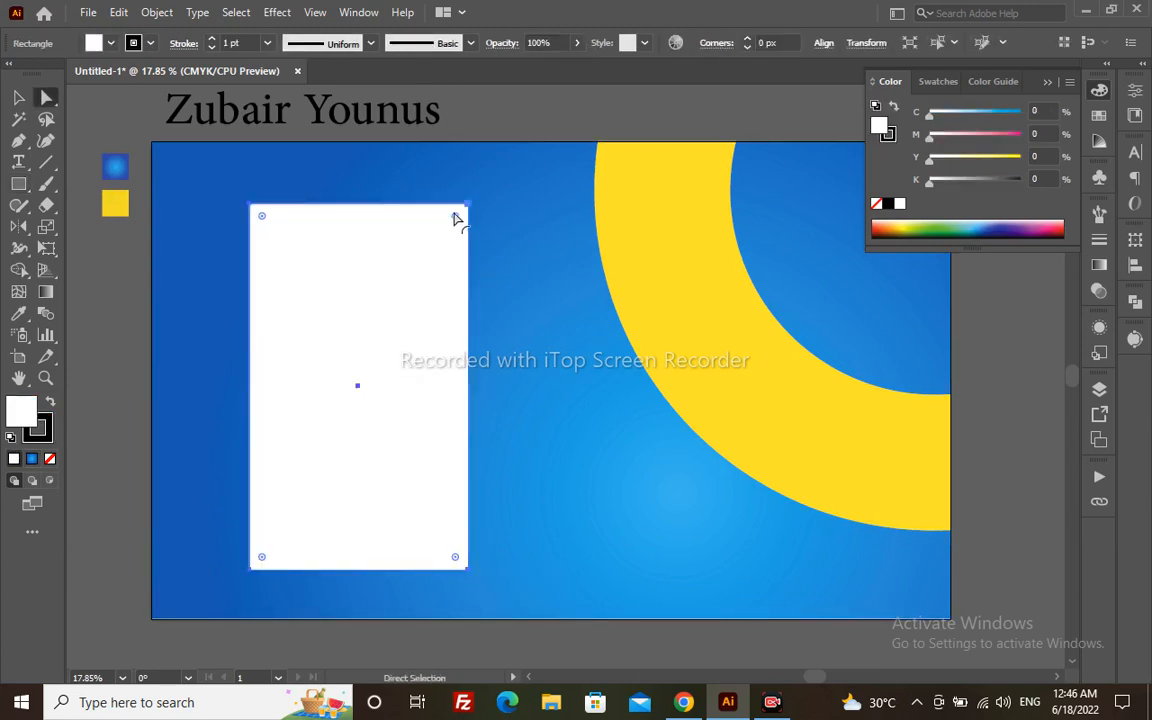
left_click_drag(455, 218, 445, 226)
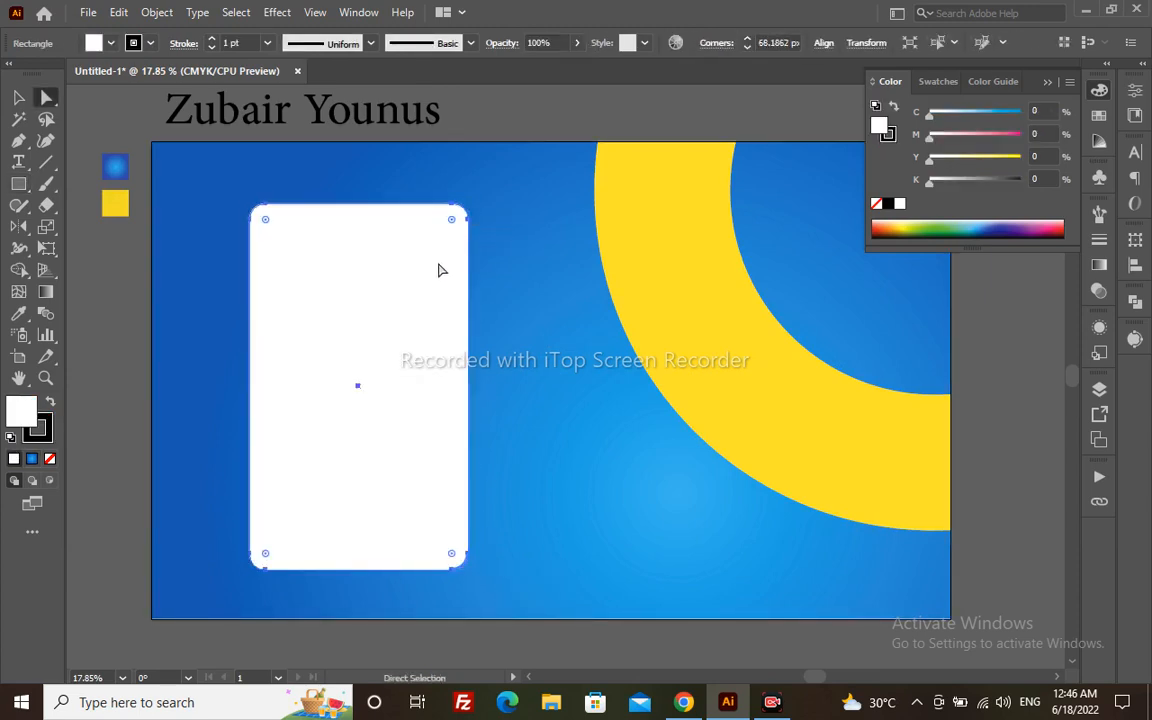
- Draw a wide, shallow notch rectangle along the middle of the white shape's upper edge and round its two lower corners
key("z")
left_click_drag(477, 274, 595, 335)
key("m")
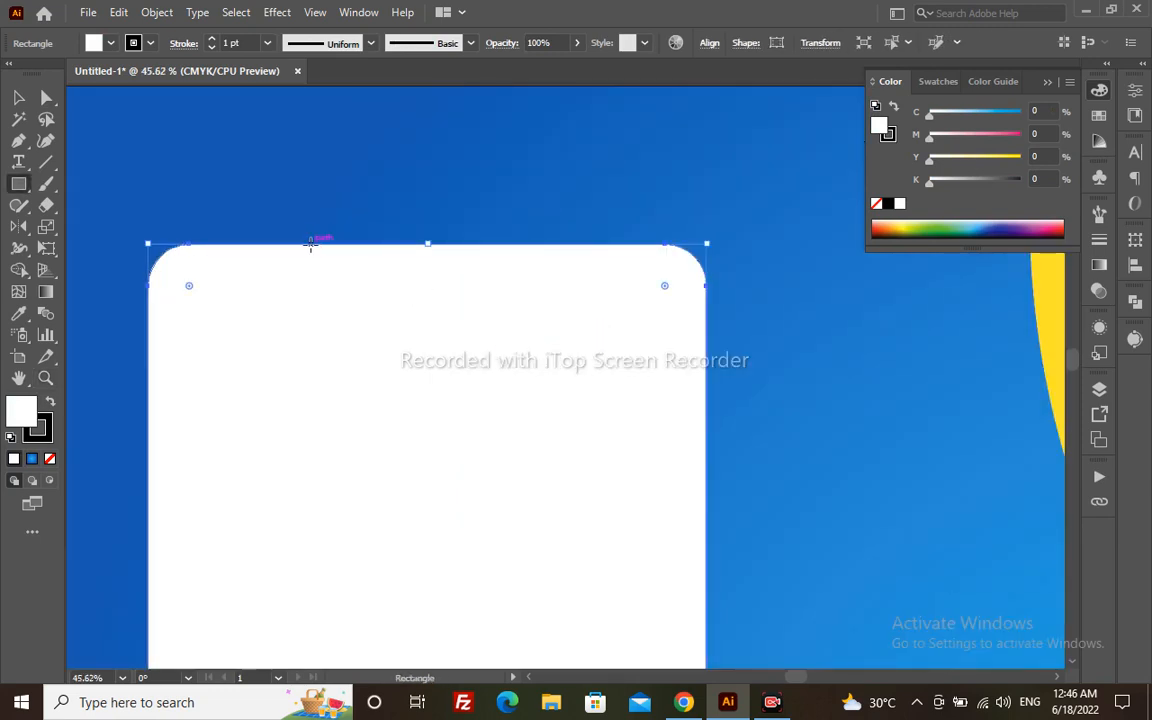
left_click_drag(311, 244, 571, 280)
key("a")
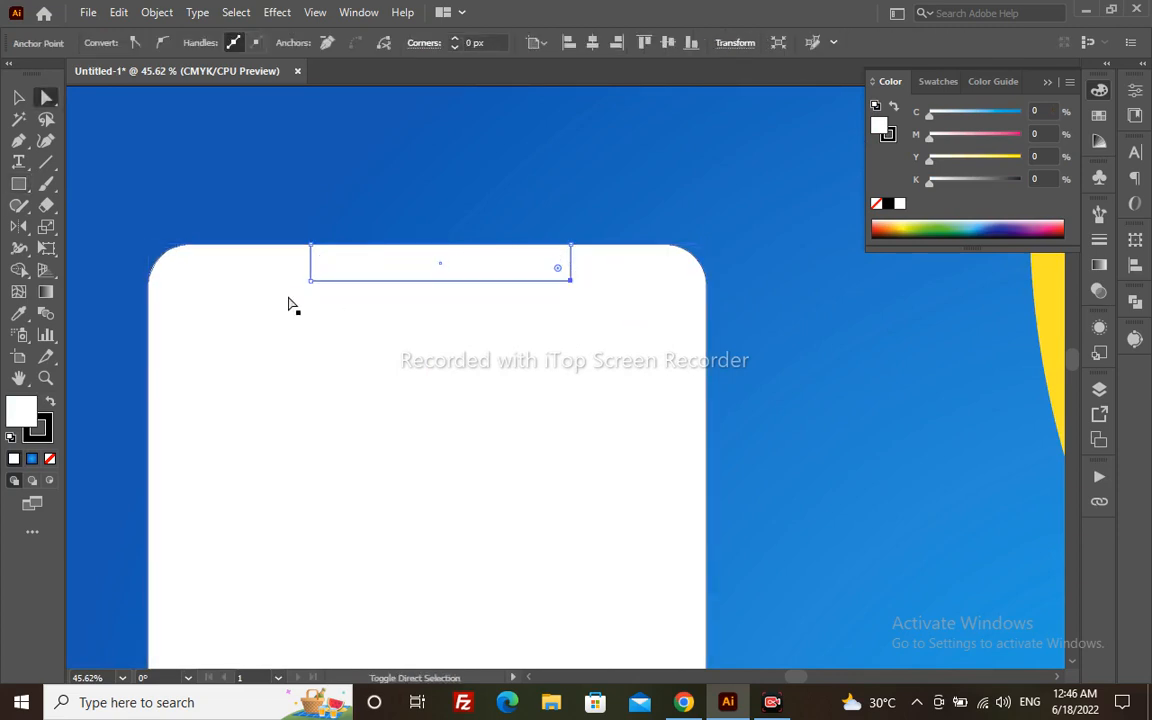
left_click(312, 280)
left_click_drag(326, 268, 327, 272)
- Give the notch a black fill and no stroke
key("v")
key("shift+x")
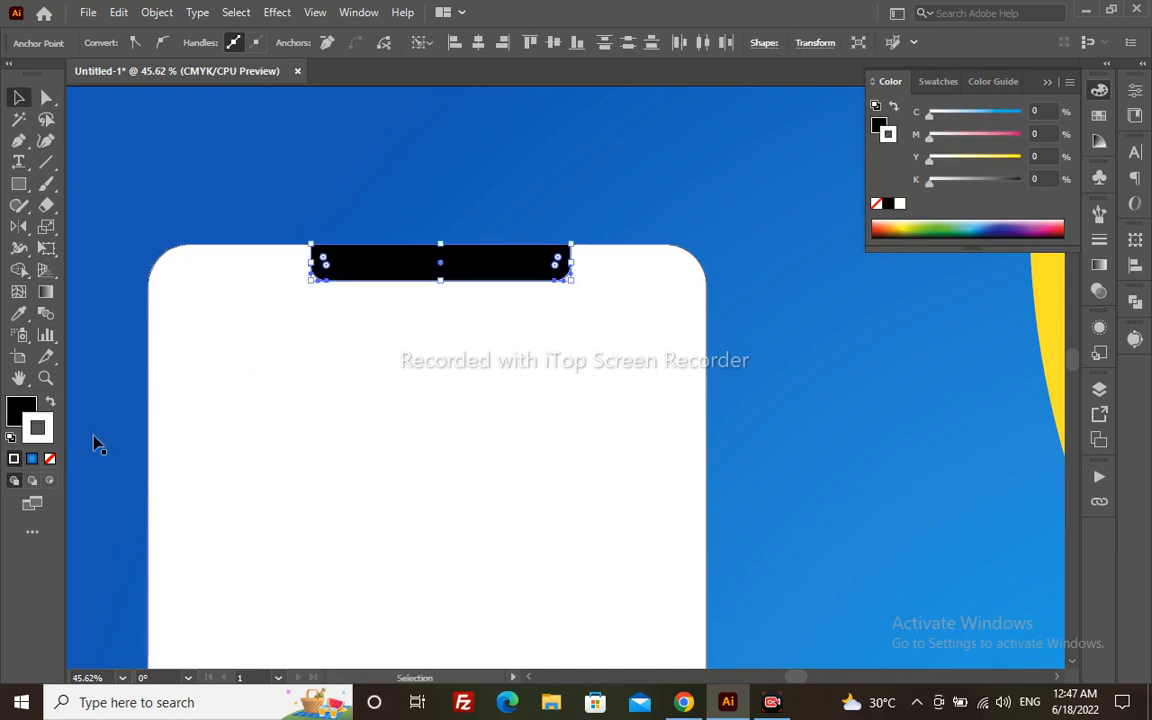
left_click(50, 458)
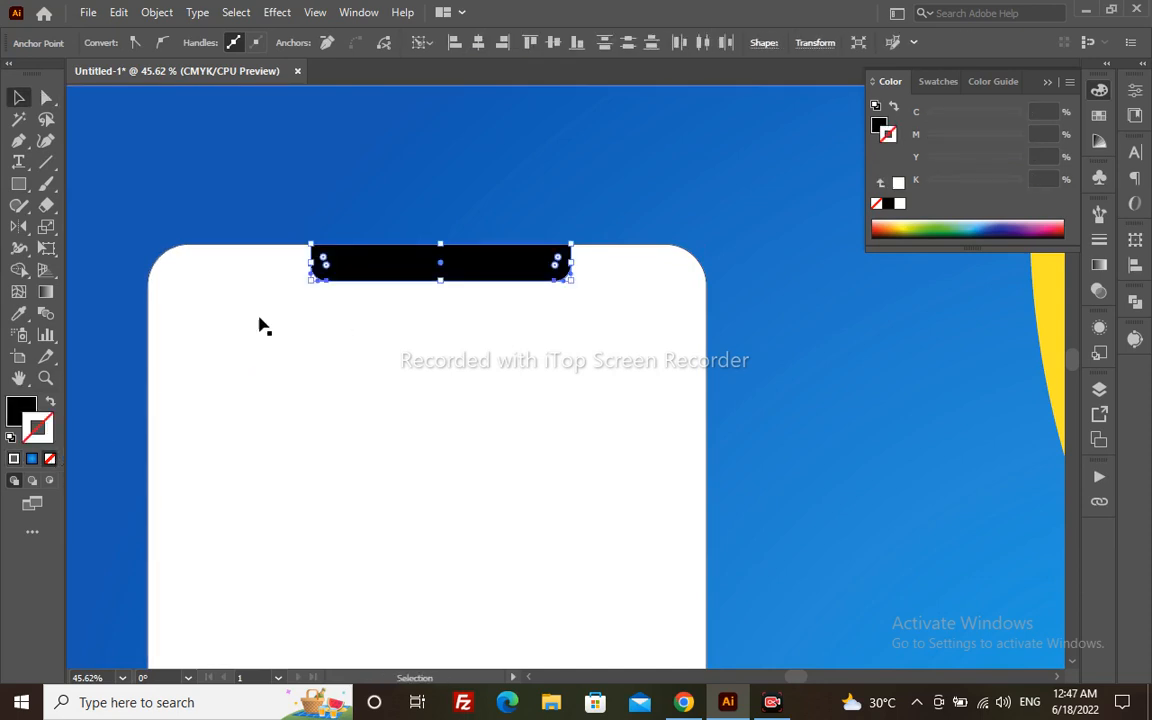
- Centre the notch horizontally on the white phone body
left_click(497, 267)
left_click(556, 330, "shift")
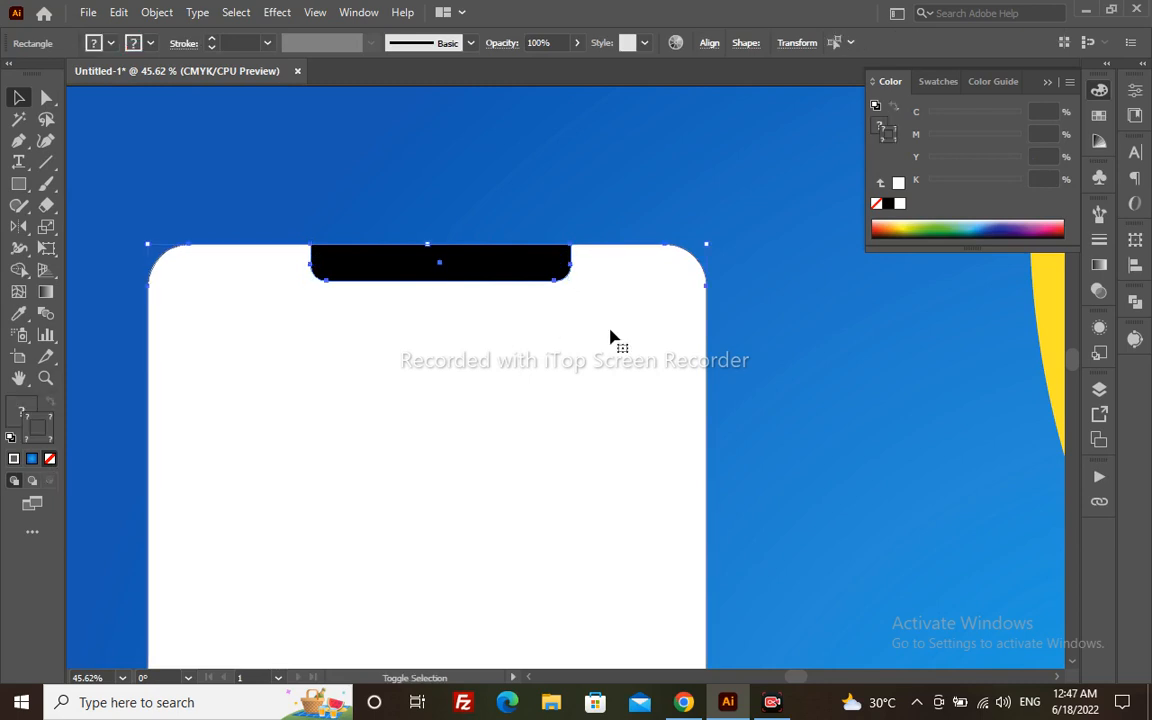
left_click(709, 43)
left_click(553, 94)
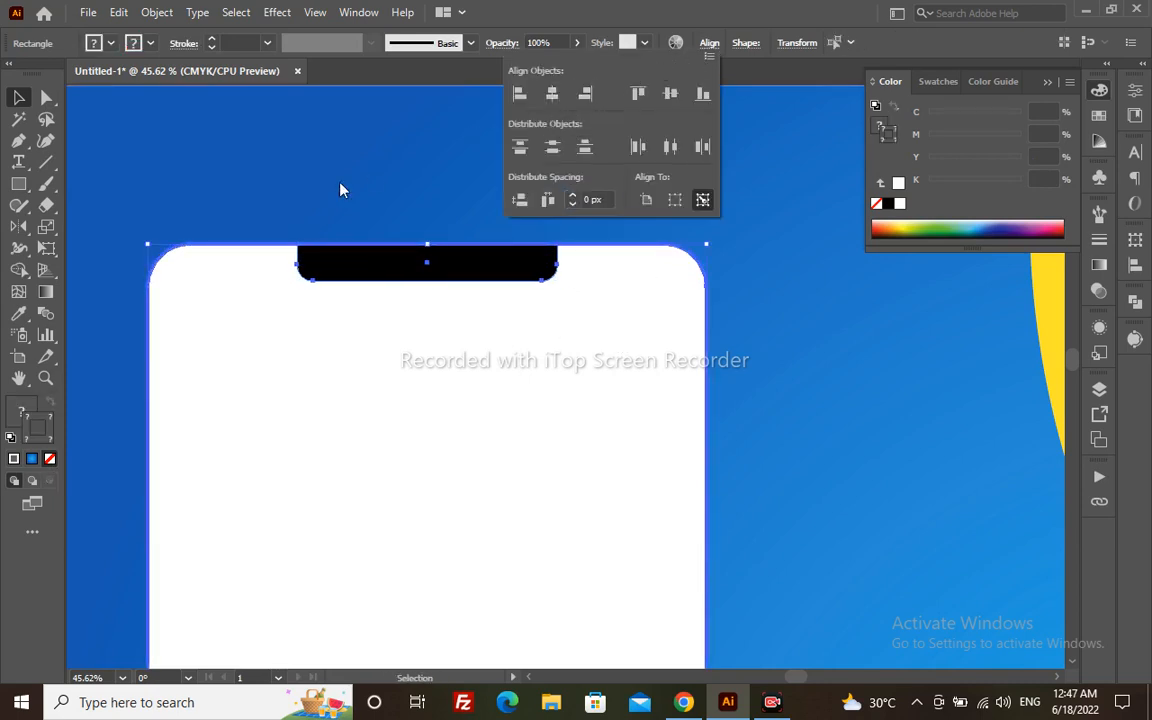
left_click(340, 189)
- Draw a small camera circle with the default white fill near the left end of the black notch
key("z")
left_click_drag(216, 221, 676, 365)
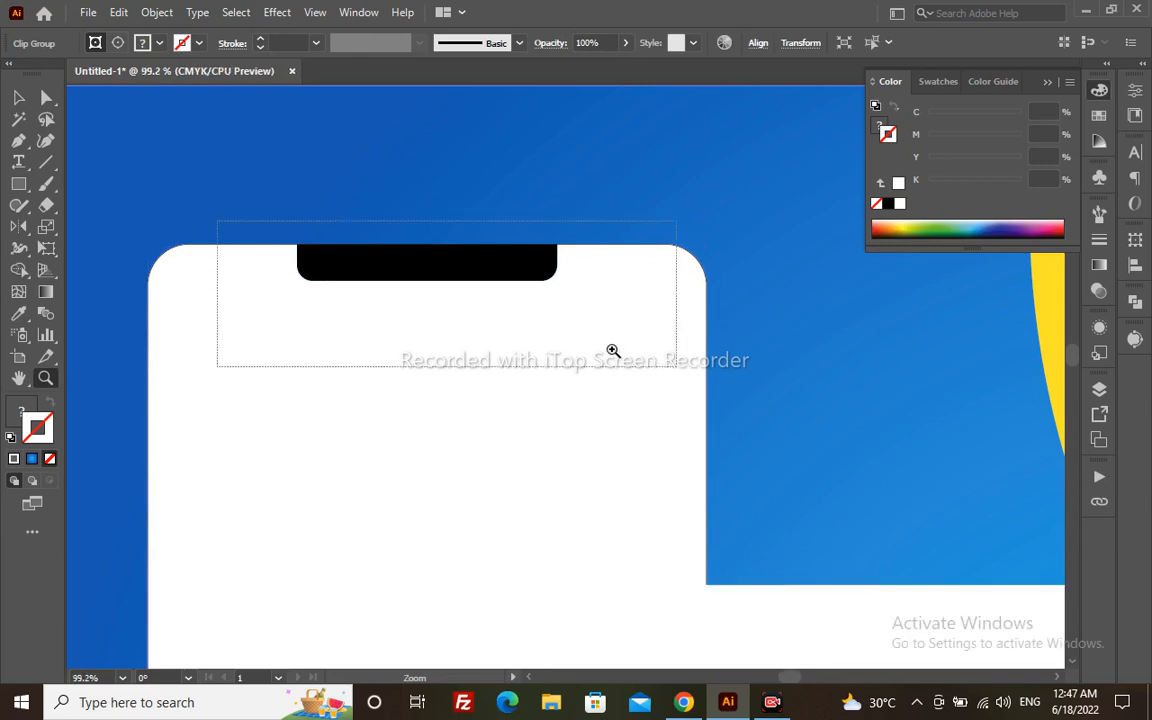
key("a")
left_click(301, 322)
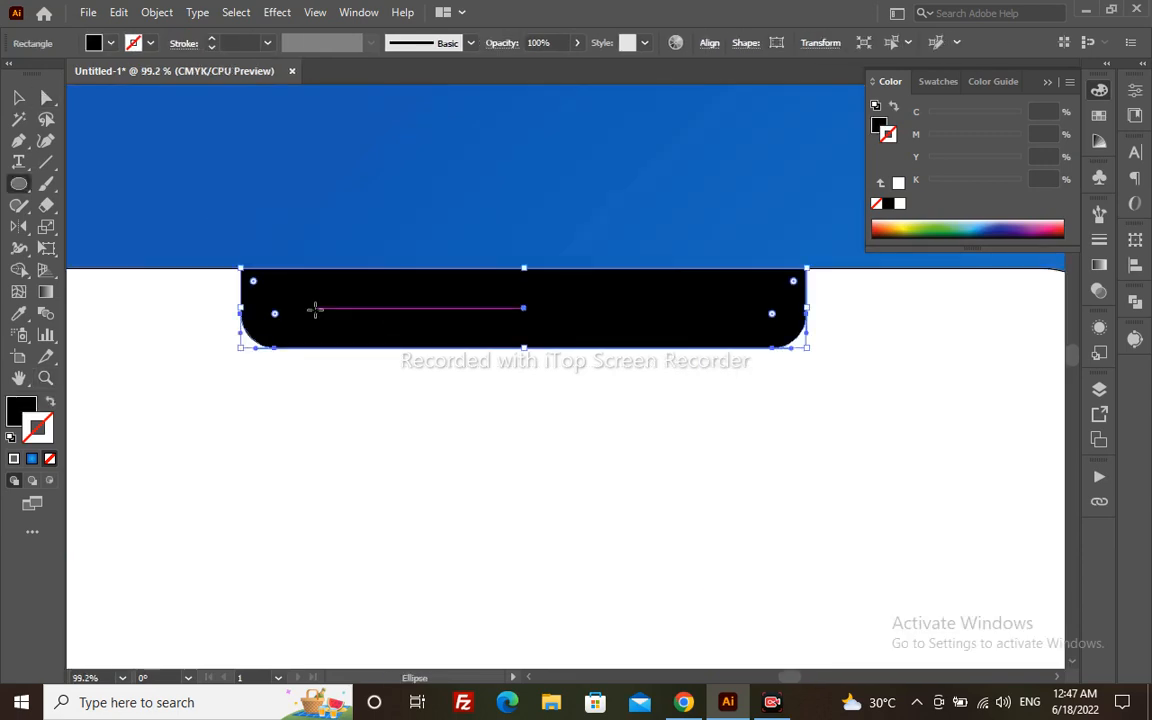
key("z")
left_click_drag(229, 244, 578, 438)
key("l")
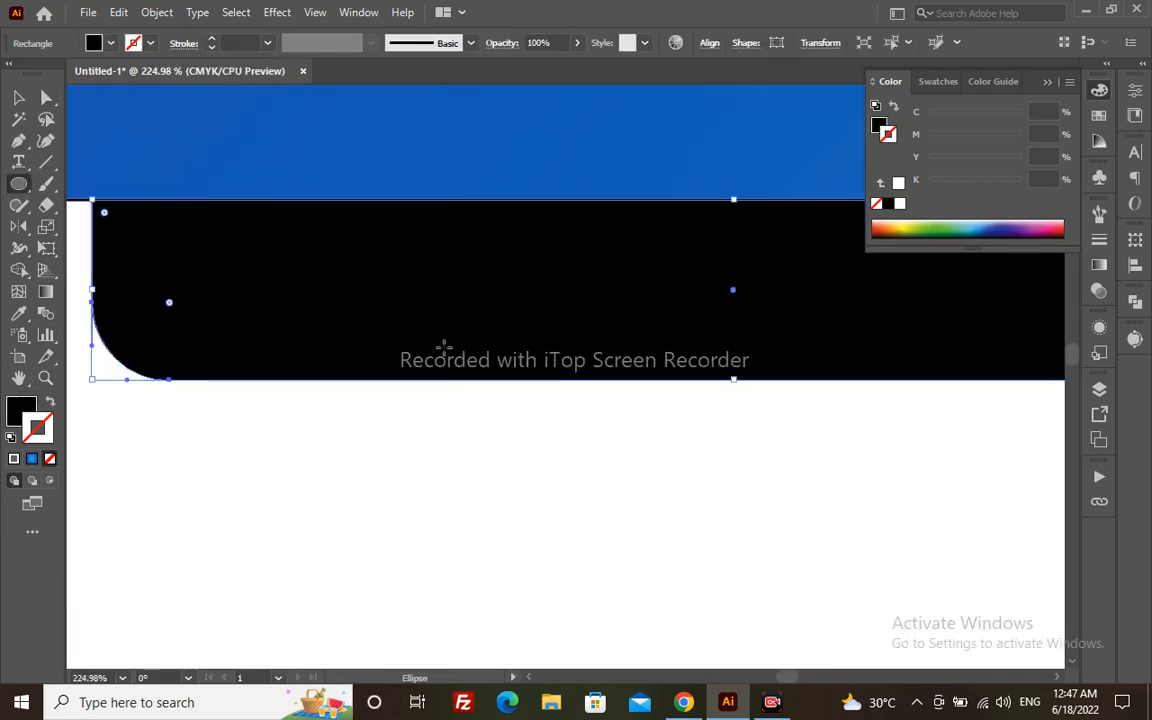
mouse_move(347, 250)
left_mouse_down()
mouse_move(415, 304)
mouse_move(316, 276)
mouse_move(337, 315)
mouse_move(320, 310)
left_mouse_up()
key("d")
- Add a smaller concentric circle inside the white camera circle, with a black fill and no stroke
key("v")
key("shift+x")
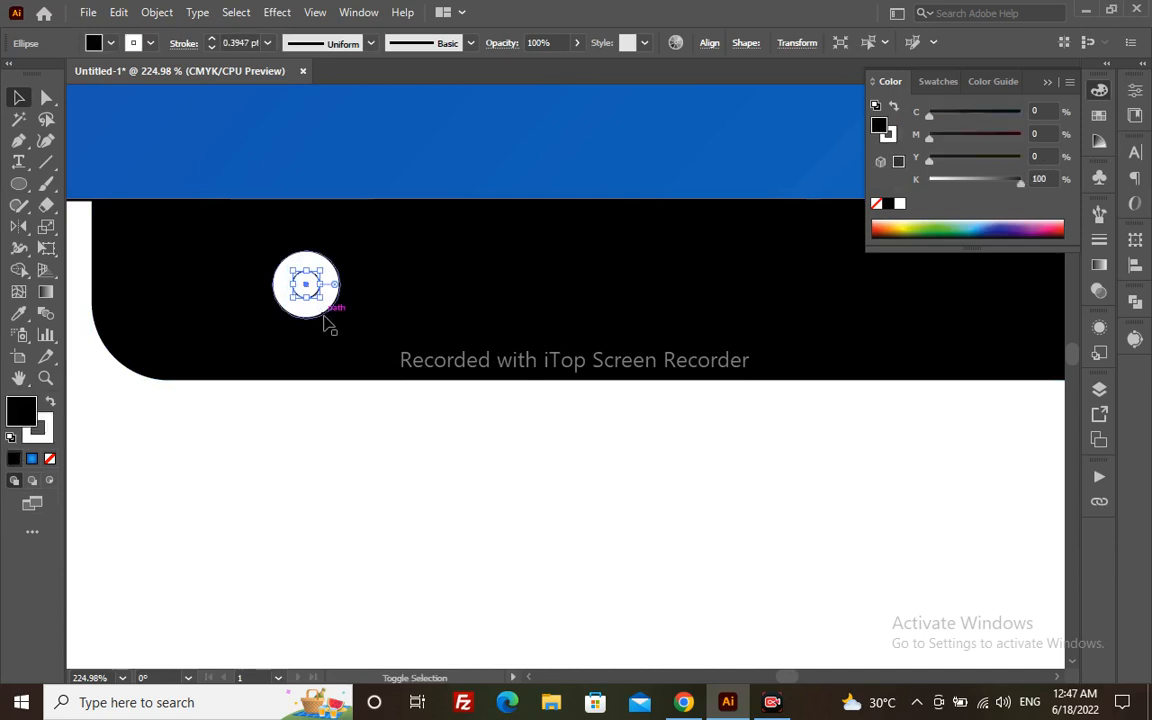
key("x")
left_click(53, 458)
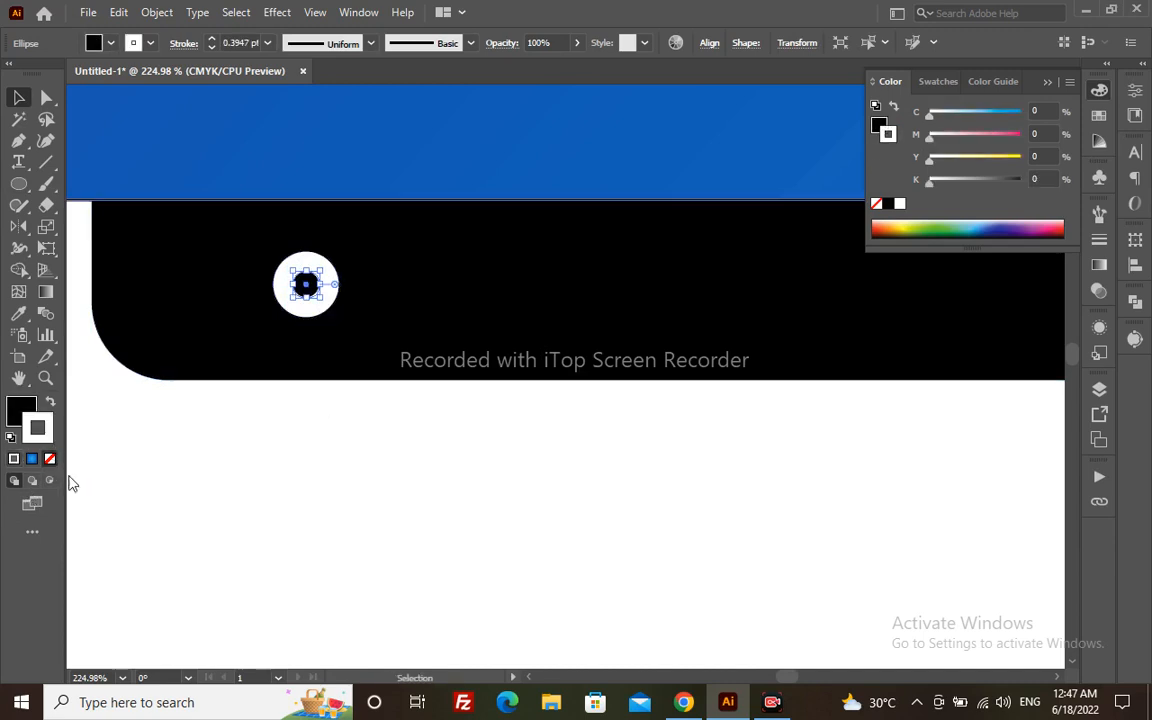
- Set the white phone body's outline weight to 13 pt
key("z")
left_click(643, 339, "alt")
left_click(643, 339, "alt")
left_click(641, 338, "alt")
left_click(602, 348, "alt")
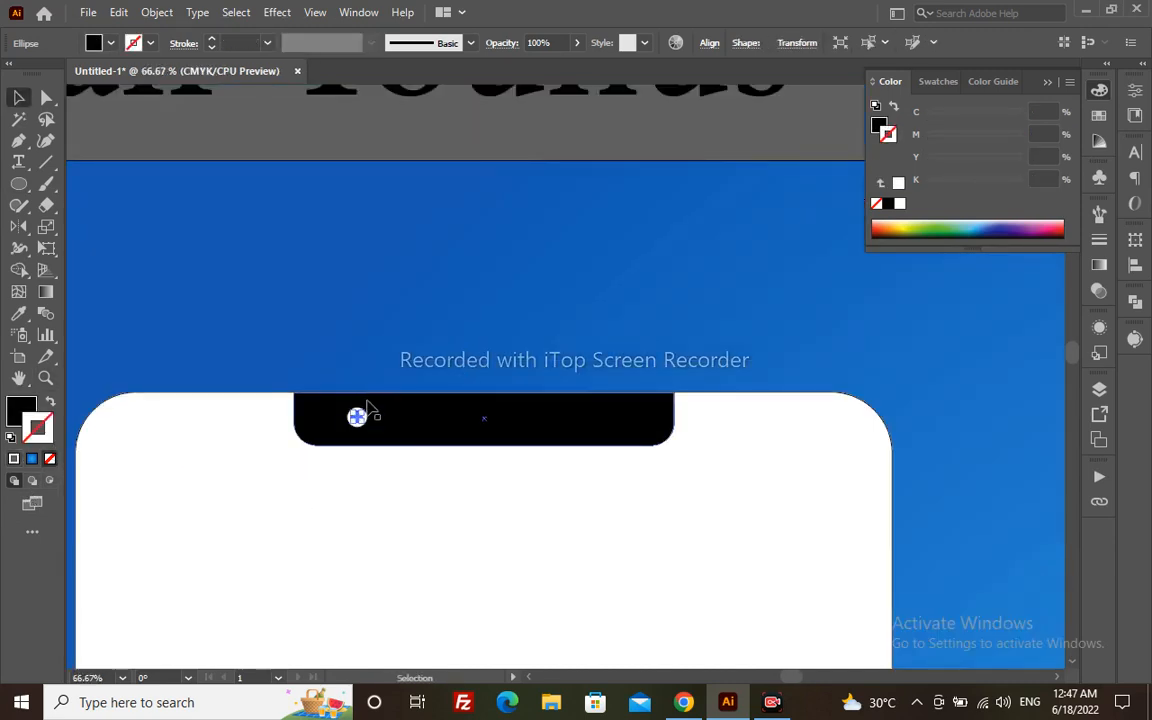
left_click(509, 403, "alt")
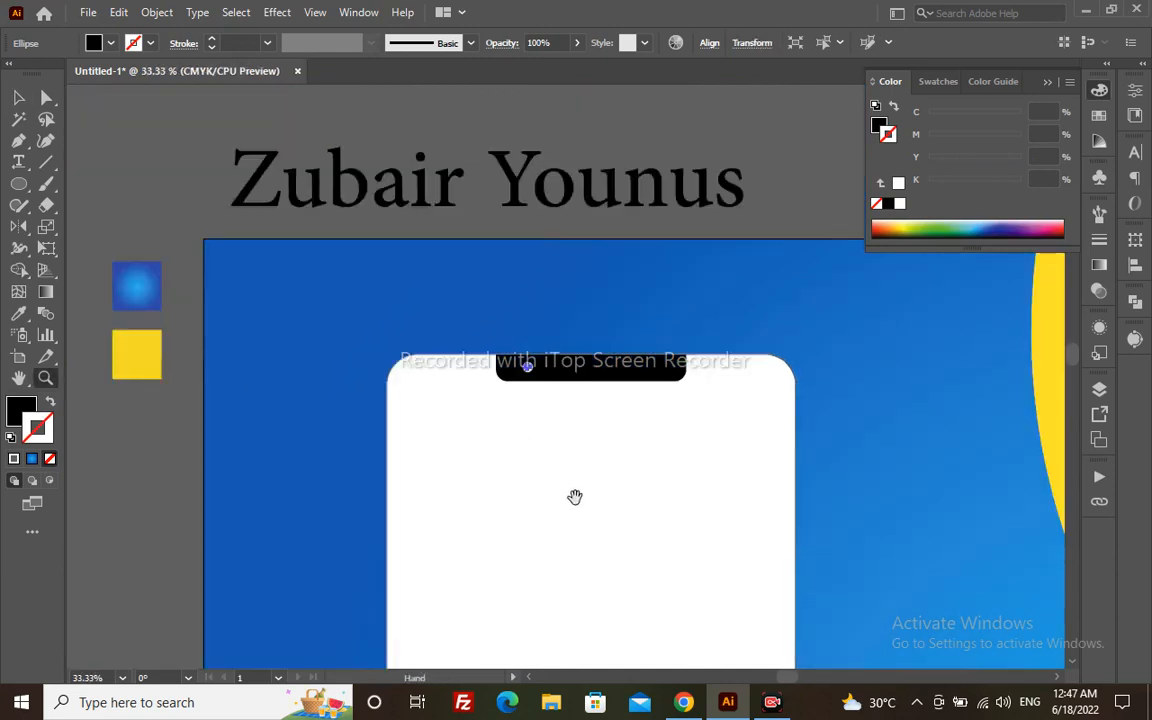
left_click_drag(574, 497, 524, 345)
left_click(527, 360, "alt")
left_click(527, 360, "alt")
left_click_drag(562, 454, 535, 388)
key("a")
left_click(535, 393)
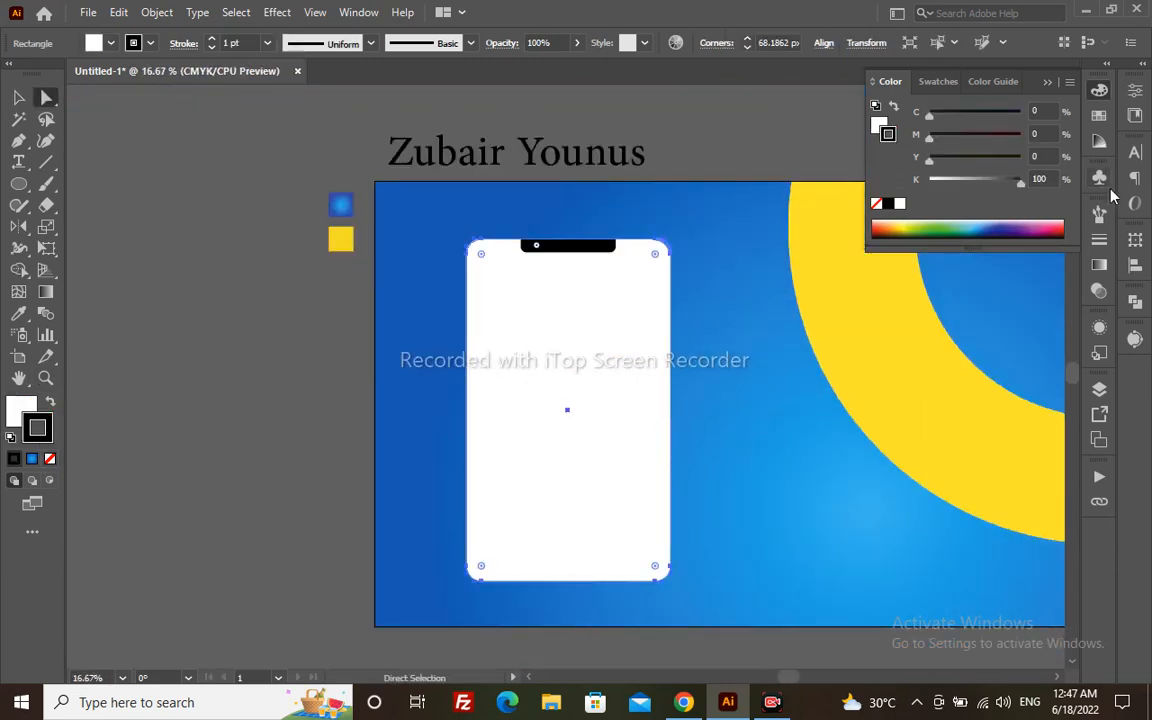
left_click(1099, 240)
left_click(940, 232)
left_click(940, 232)
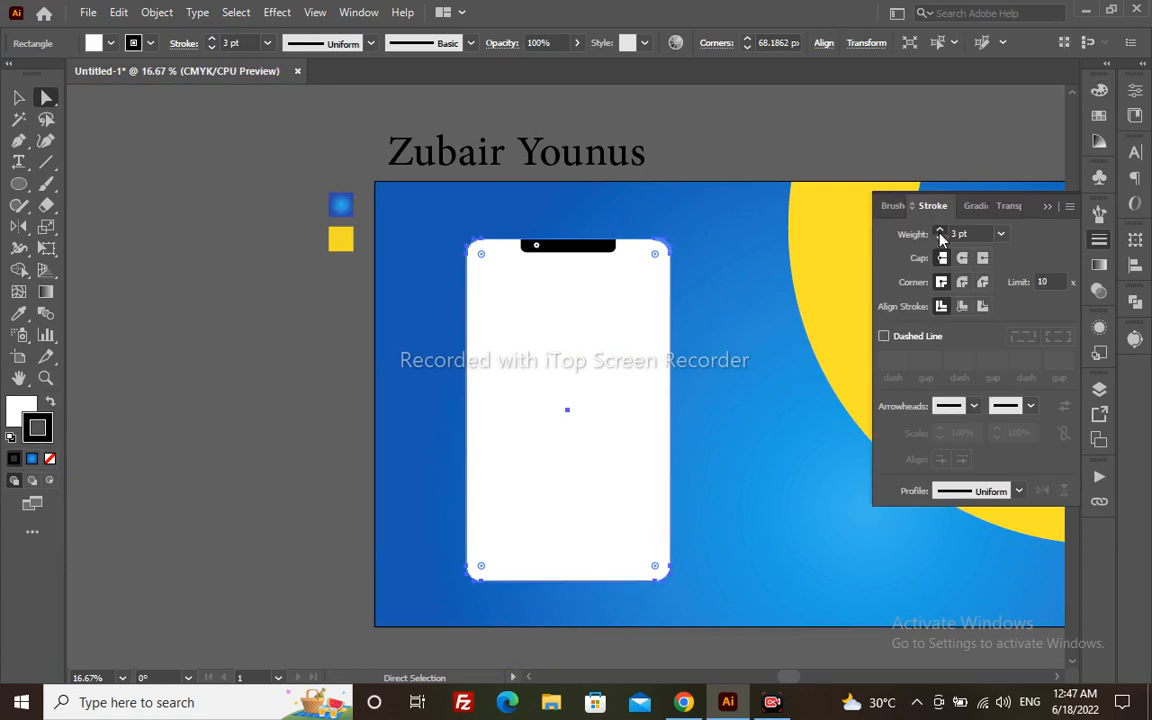
left_click(940, 232)
left_click(940, 232)
left_click(940, 232)
left_click(940, 232)
left_click(940, 232)
left_click(940, 232)
left_click(940, 232)
left_click(940, 232)
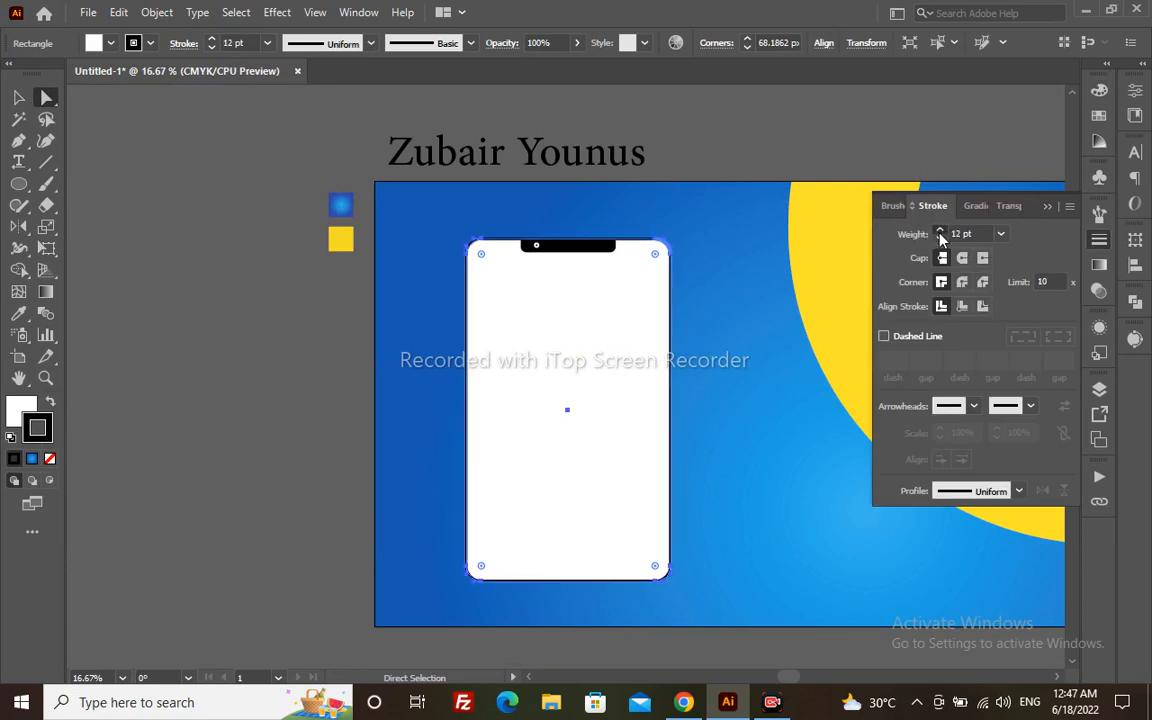
- Select the phone body, notch and camera circles without the background, and group them
key("v")
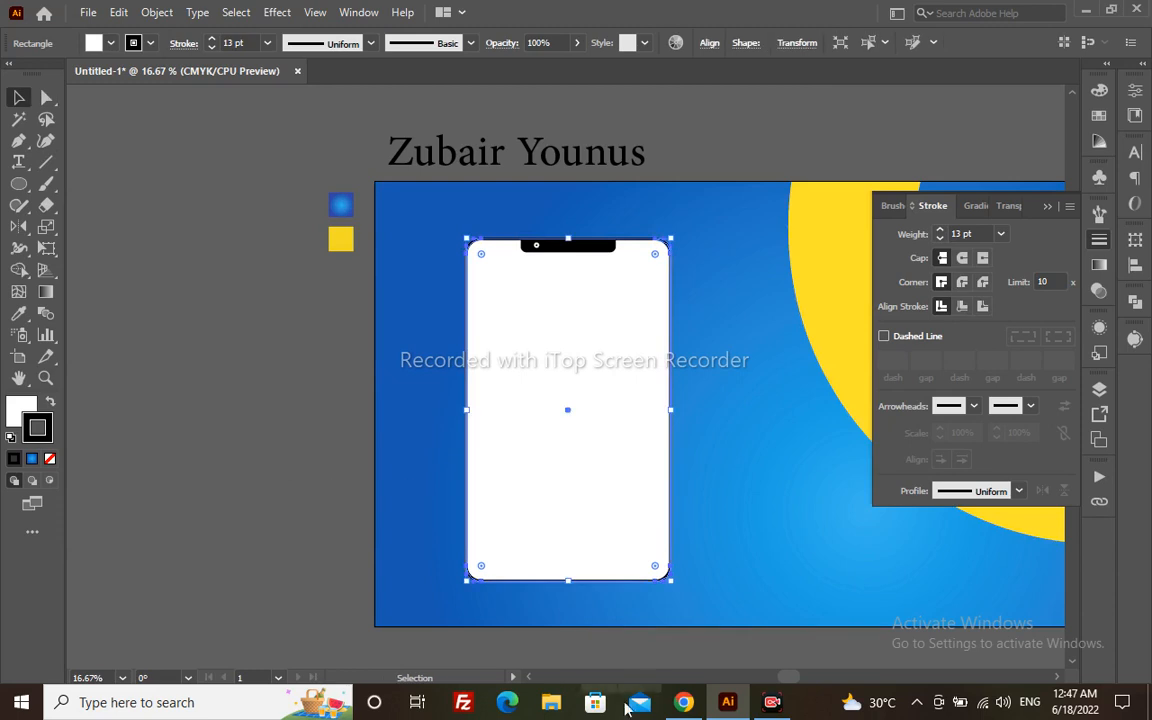
left_click_drag(612, 514, 510, 493)
left_click(566, 653)
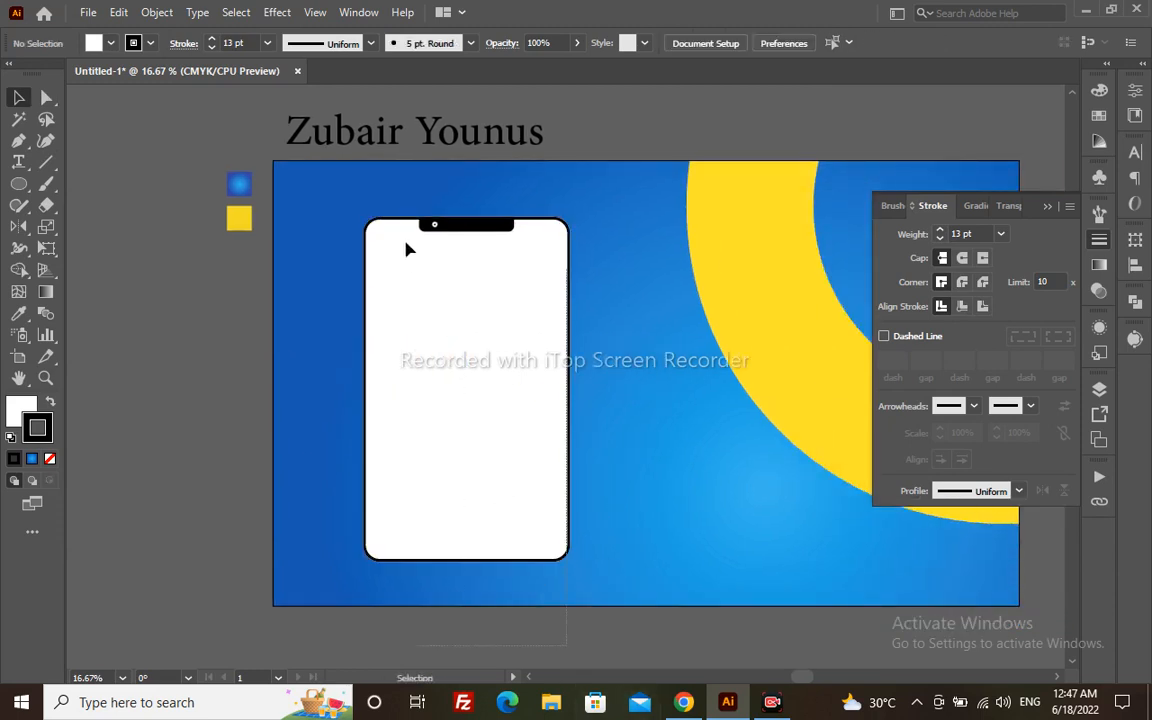
left_click_drag(405, 241, 391, 205)
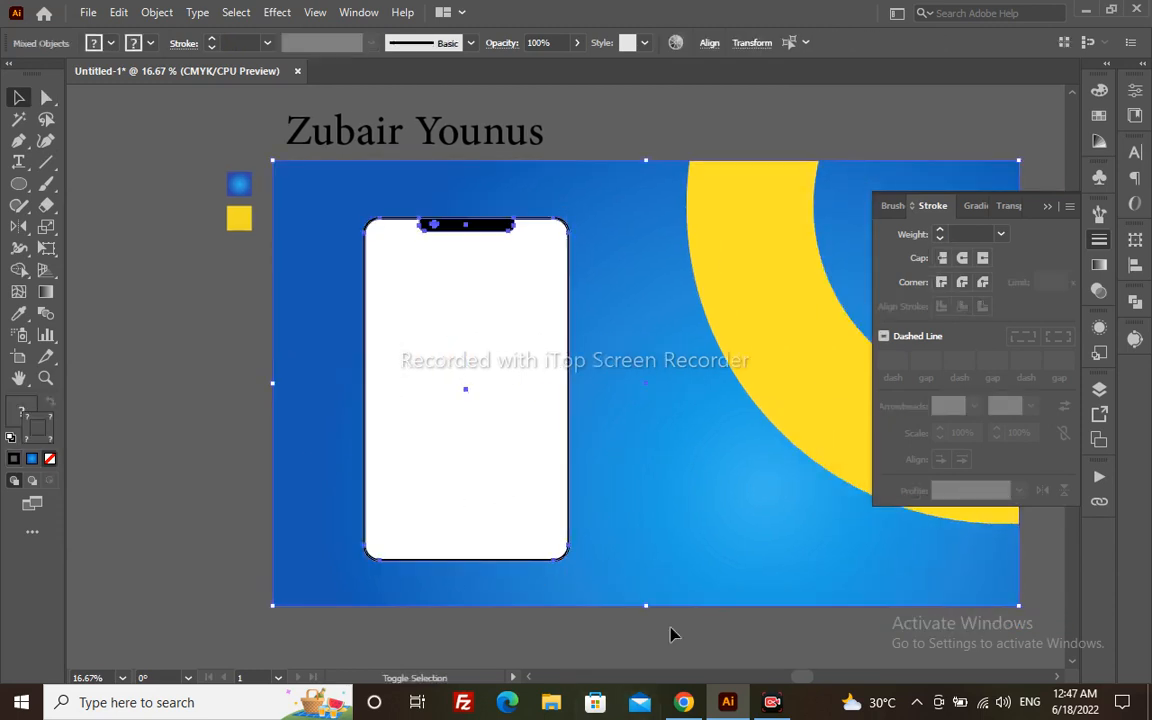
left_click(638, 542, "shift")
left_click_drag(662, 465, 498, 470)
- Apply a 3D Extrude & Bevel effect to the phone group with a 50 pt depth and rotation of 17°, 42° and -8°
left_click(277, 12)
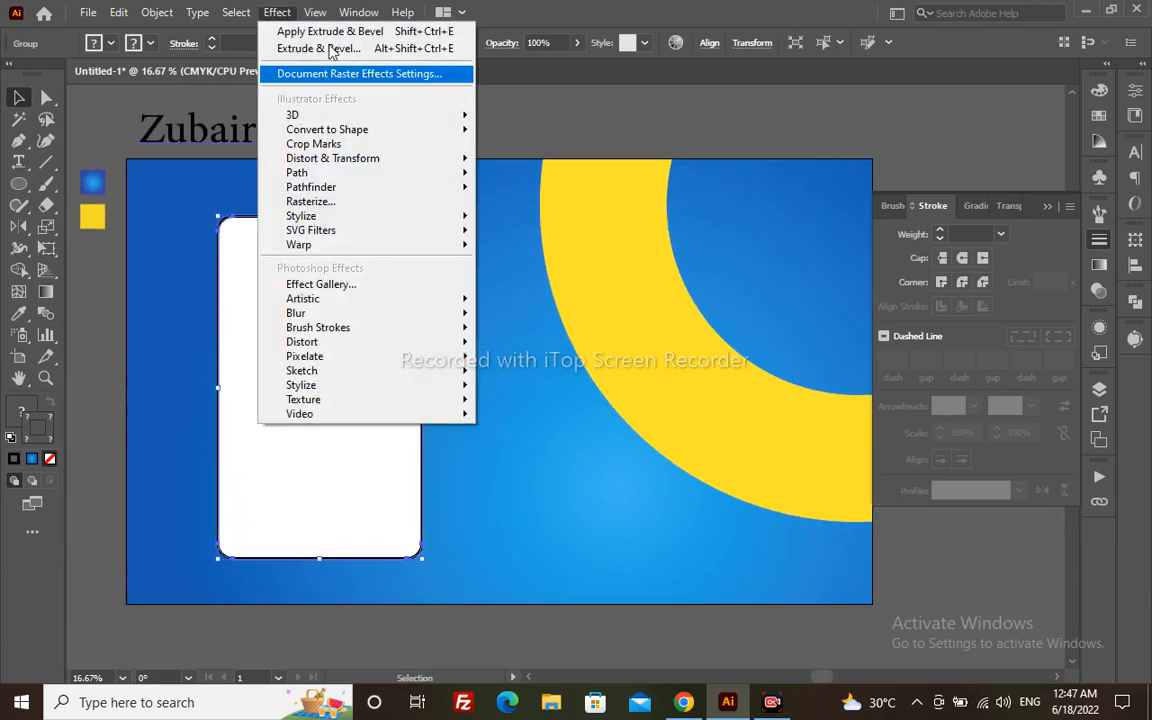
mouse_move(463, 116)
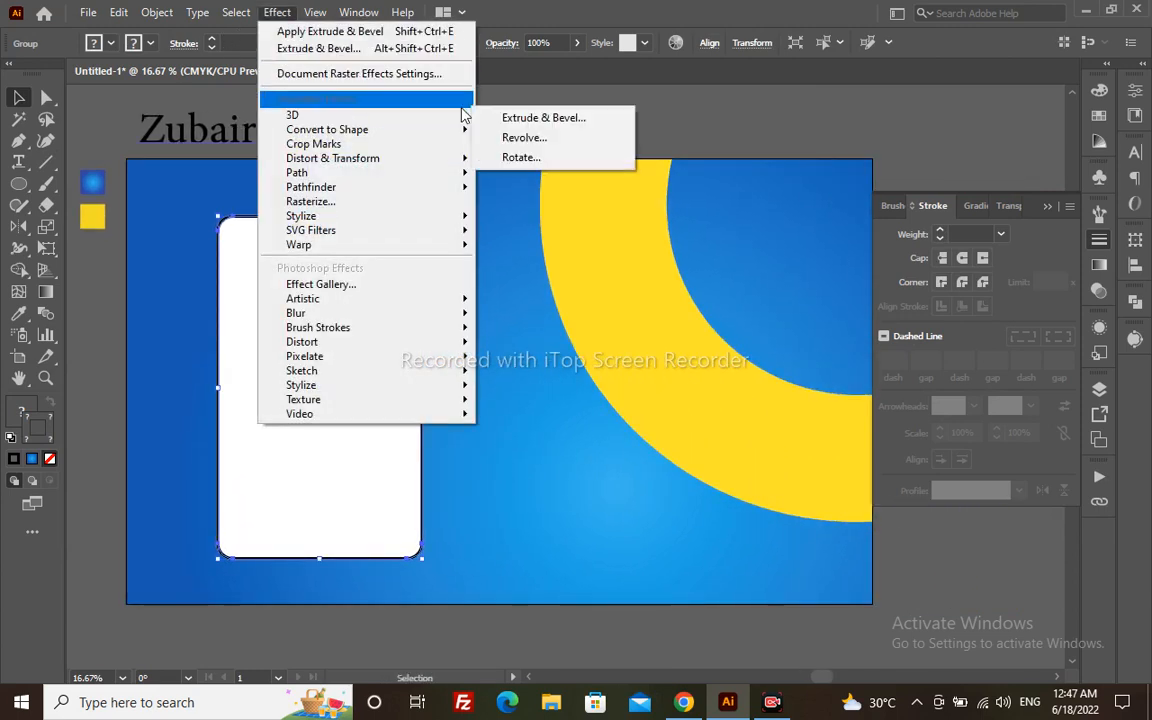
left_click(545, 119)
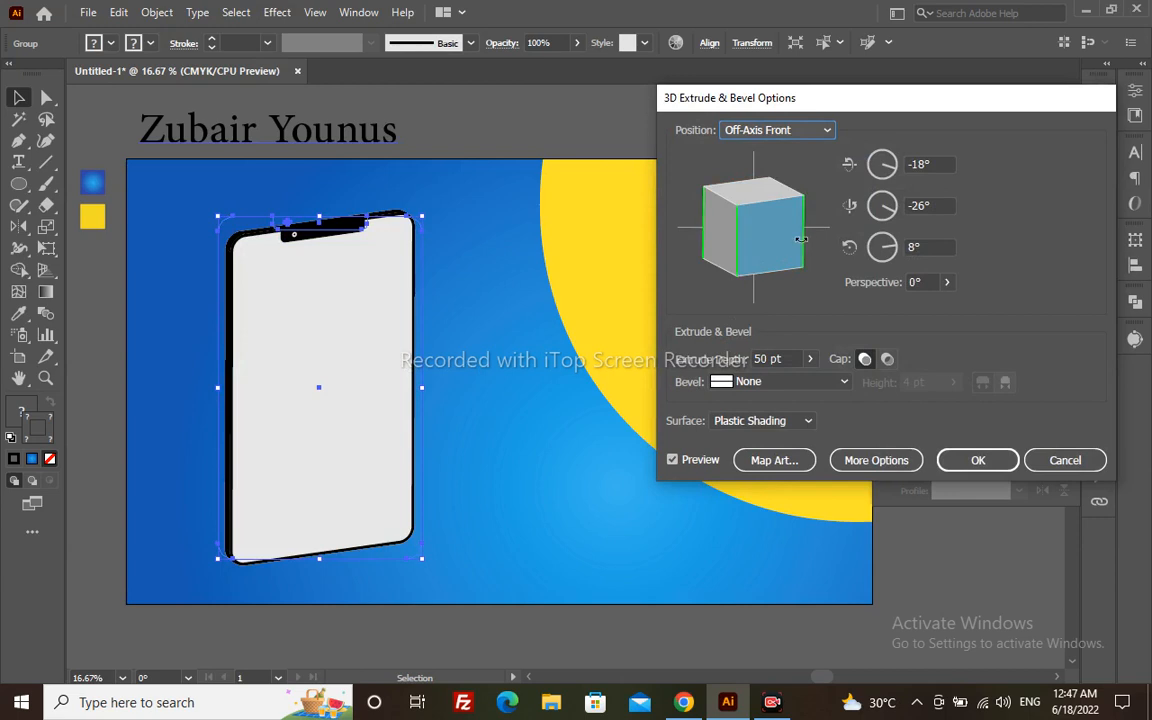
left_click_drag(801, 239, 731, 243)
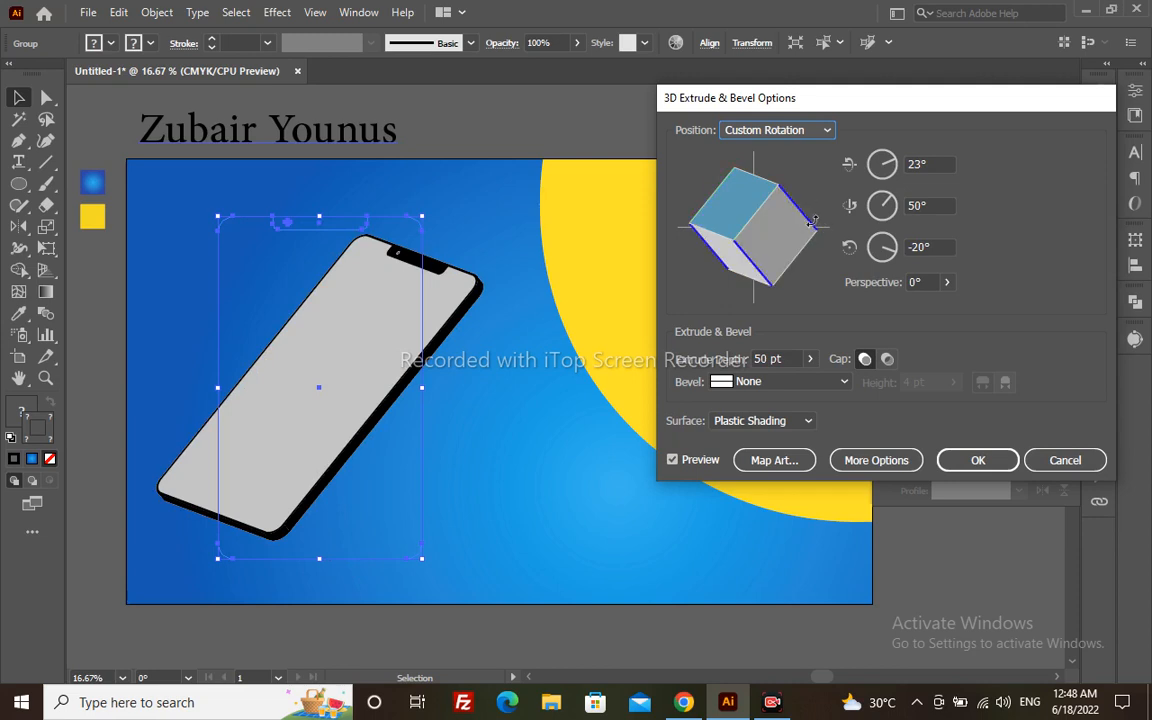
left_click_drag(818, 222, 803, 203)
mouse_move(713, 236)
left_mouse_down()
mouse_move(740, 257)
mouse_move(790, 241)
left_mouse_up()
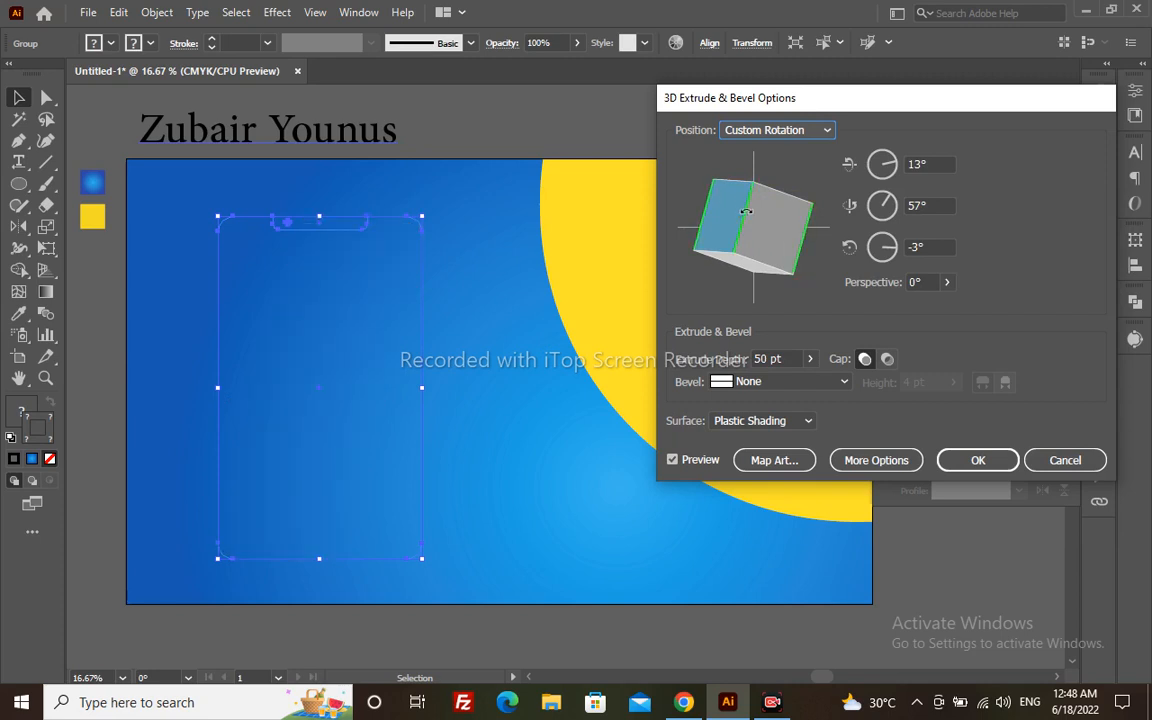
left_click_drag(746, 211, 753, 214)
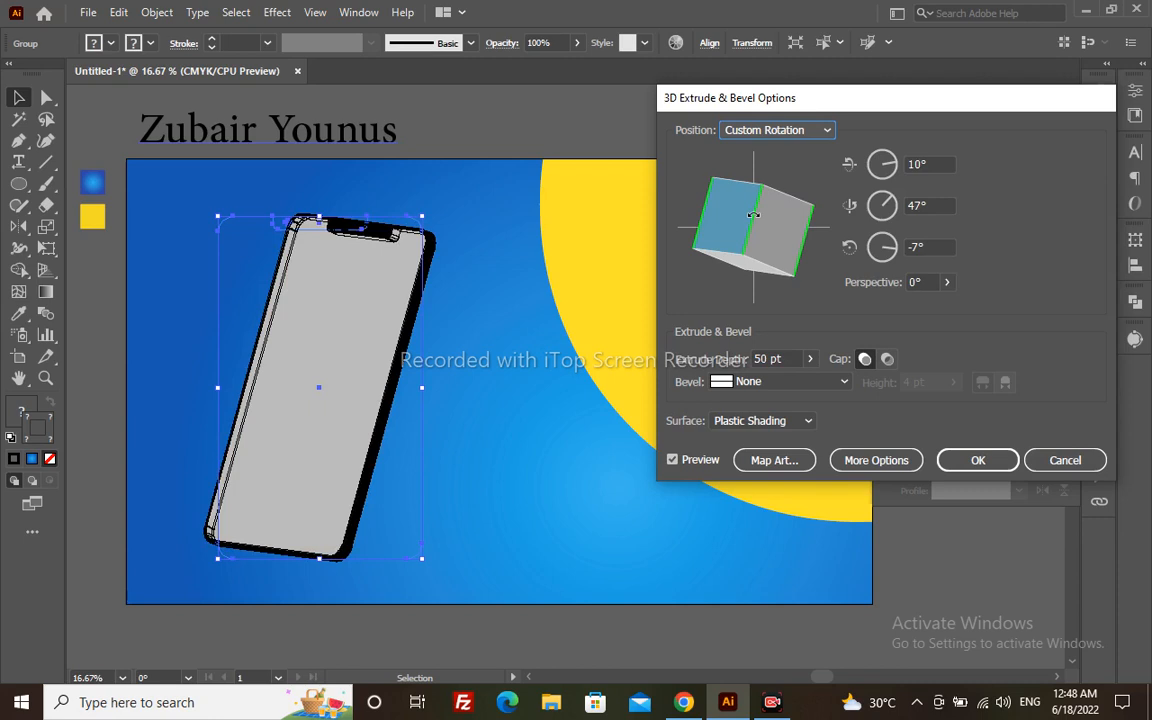
left_click_drag(753, 214, 722, 245)
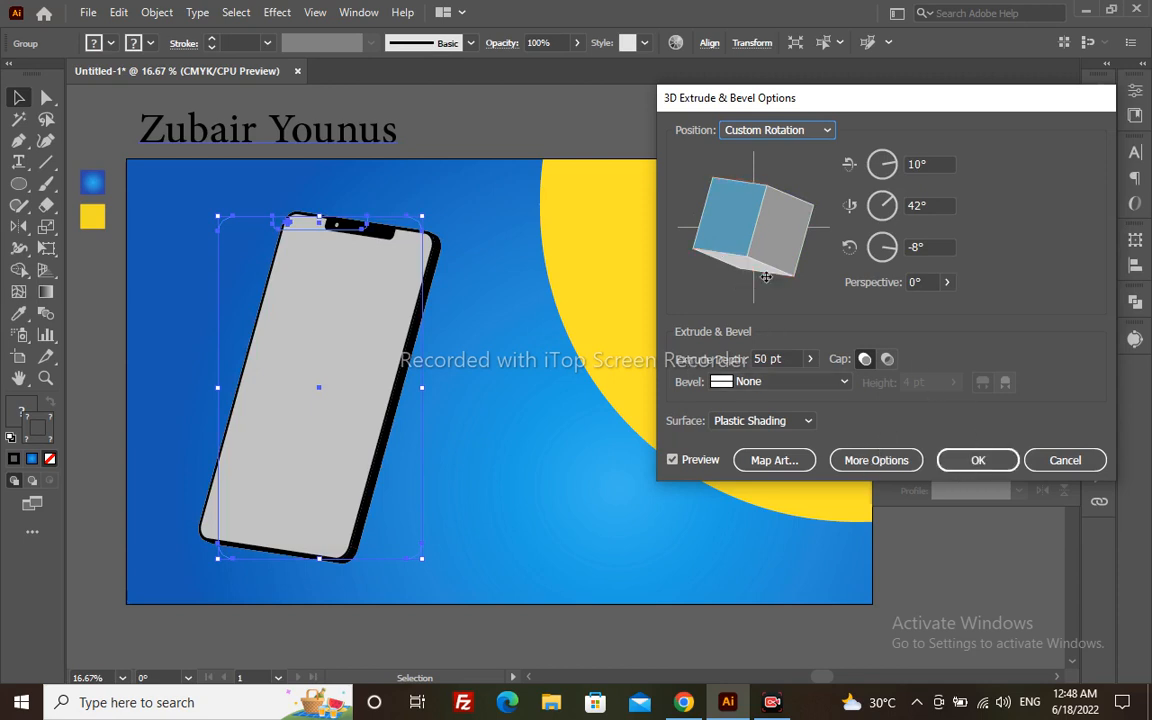
left_click_drag(760, 270, 762, 272)
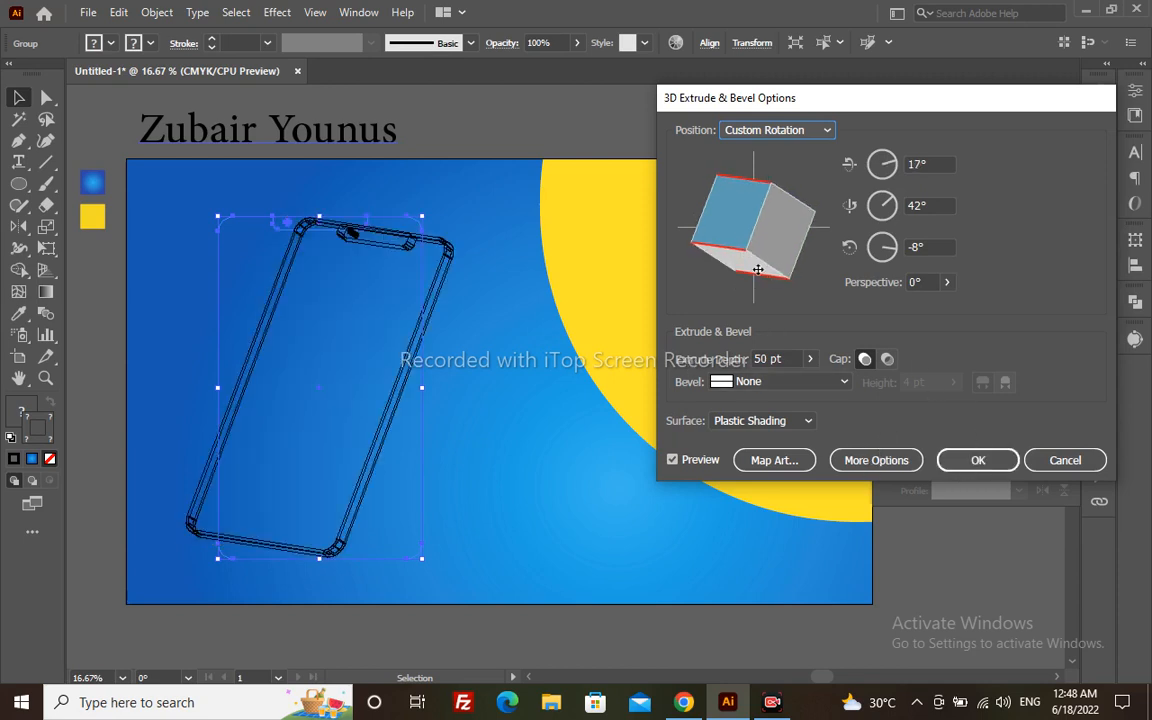
left_click(975, 460)
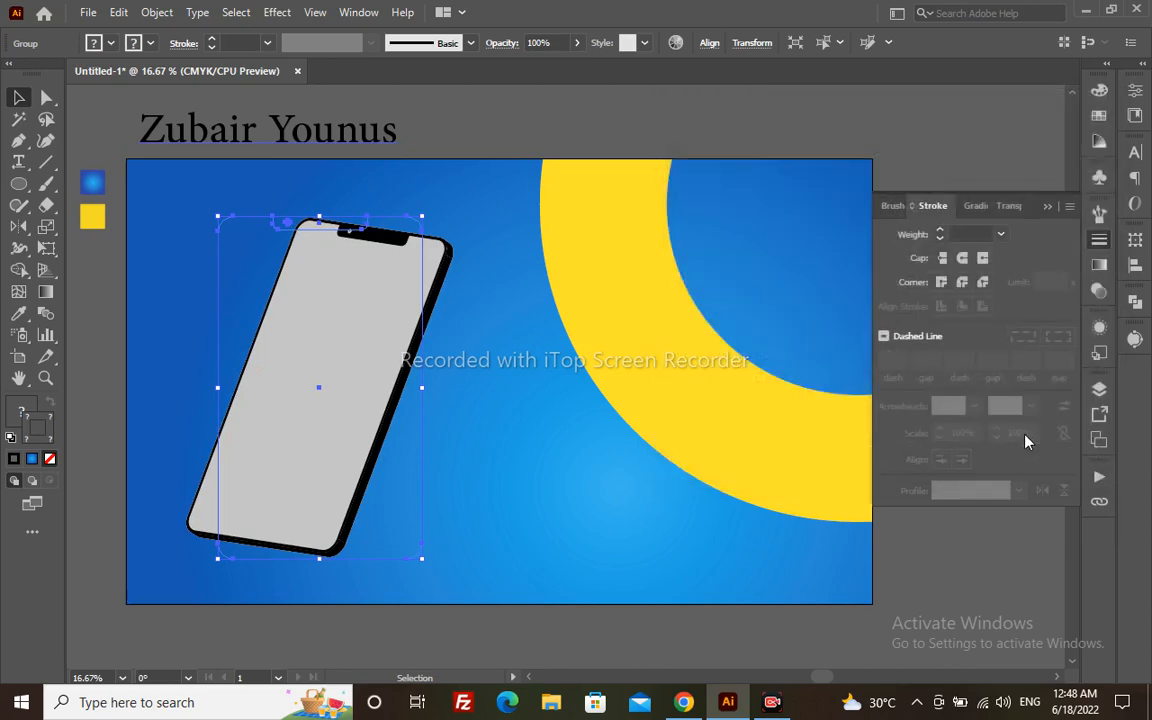
- Expand the appearance of the 3D phone and move it to the banner's right half, over the yellow ring
left_click(159, 13)
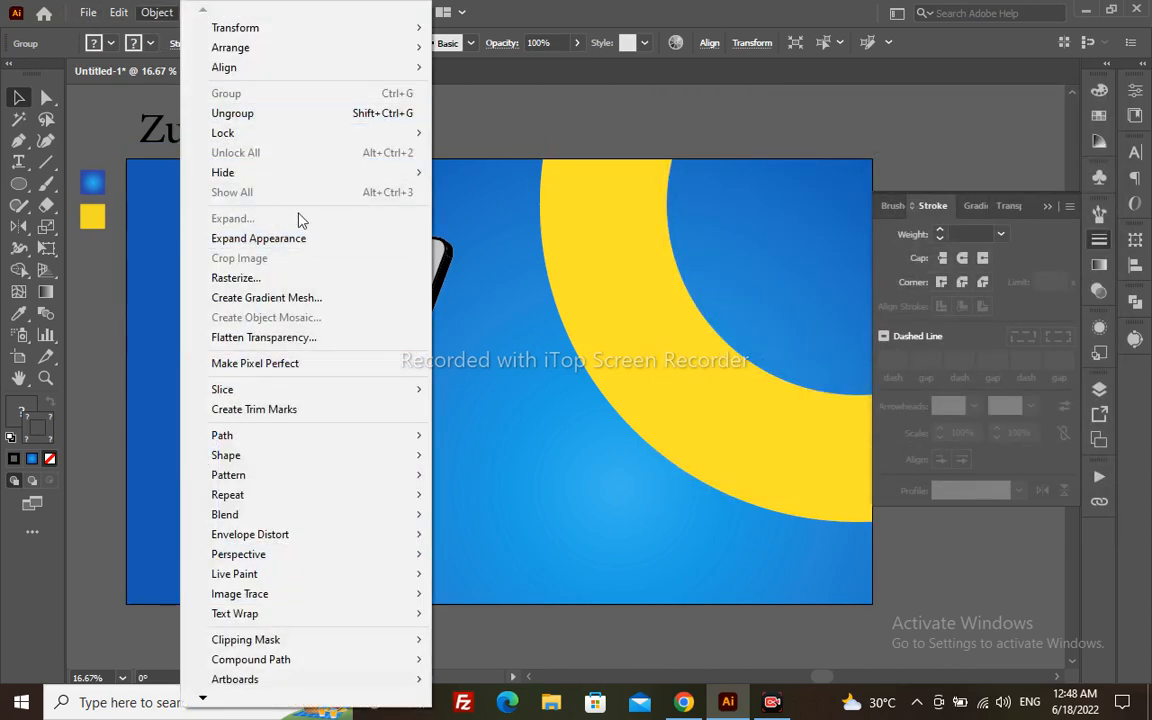
left_click(307, 243)
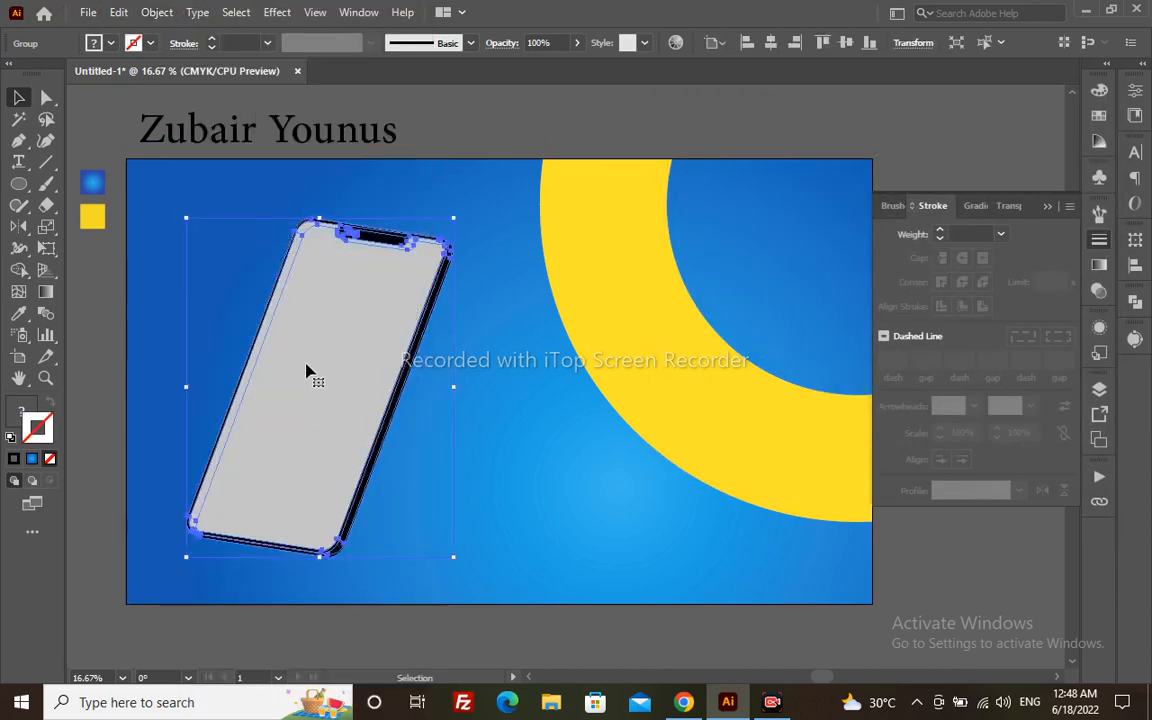
left_click_drag(309, 373, 676, 368)
- Distort the phone with Free Transform by pulling the upper-left corner of its bounding box slightly down, and deselect it
key("e")
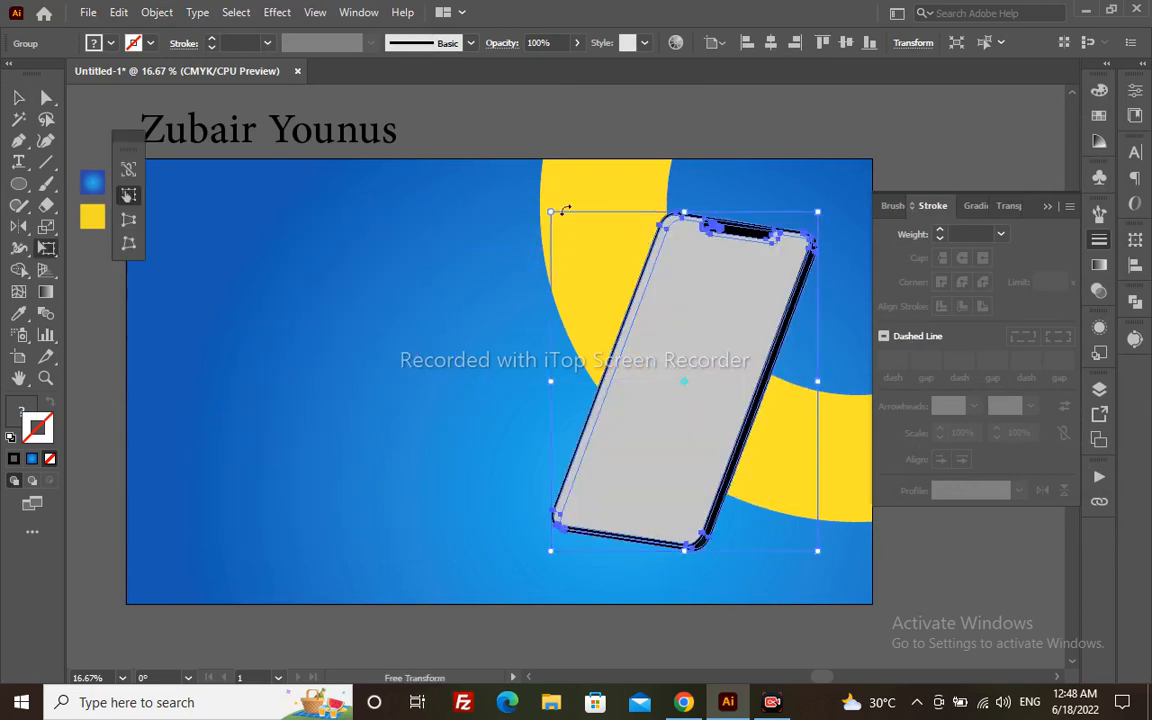
left_click_drag(549, 210, 560, 240)
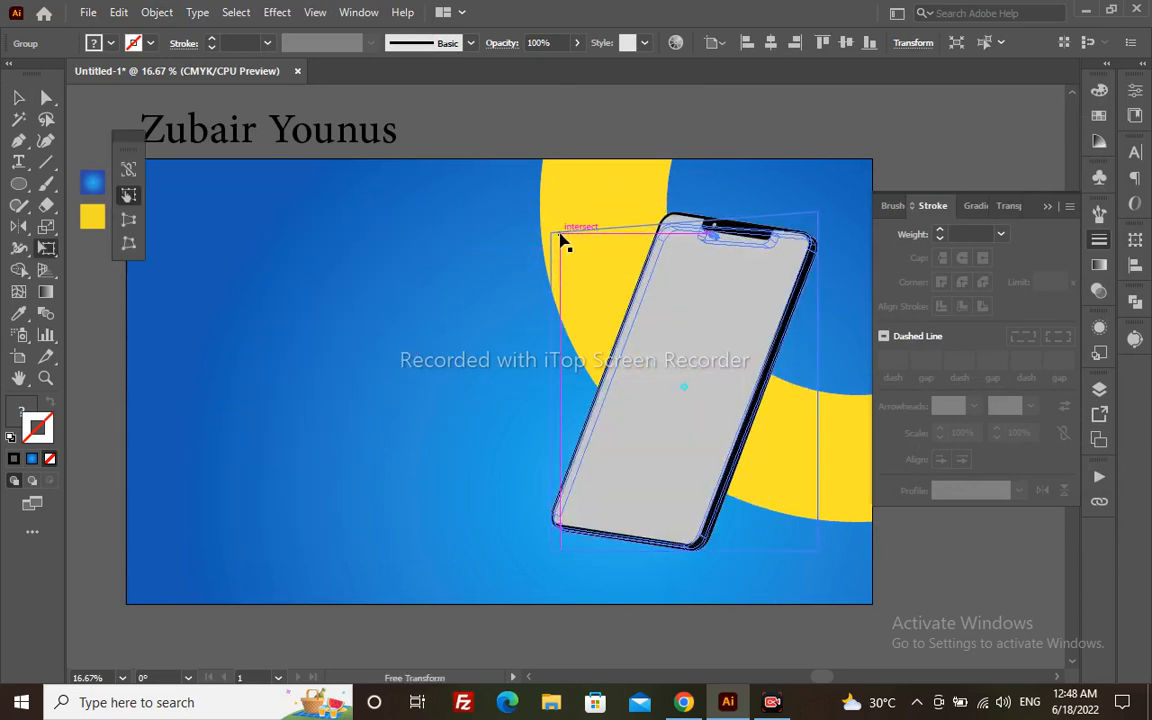
key("v")
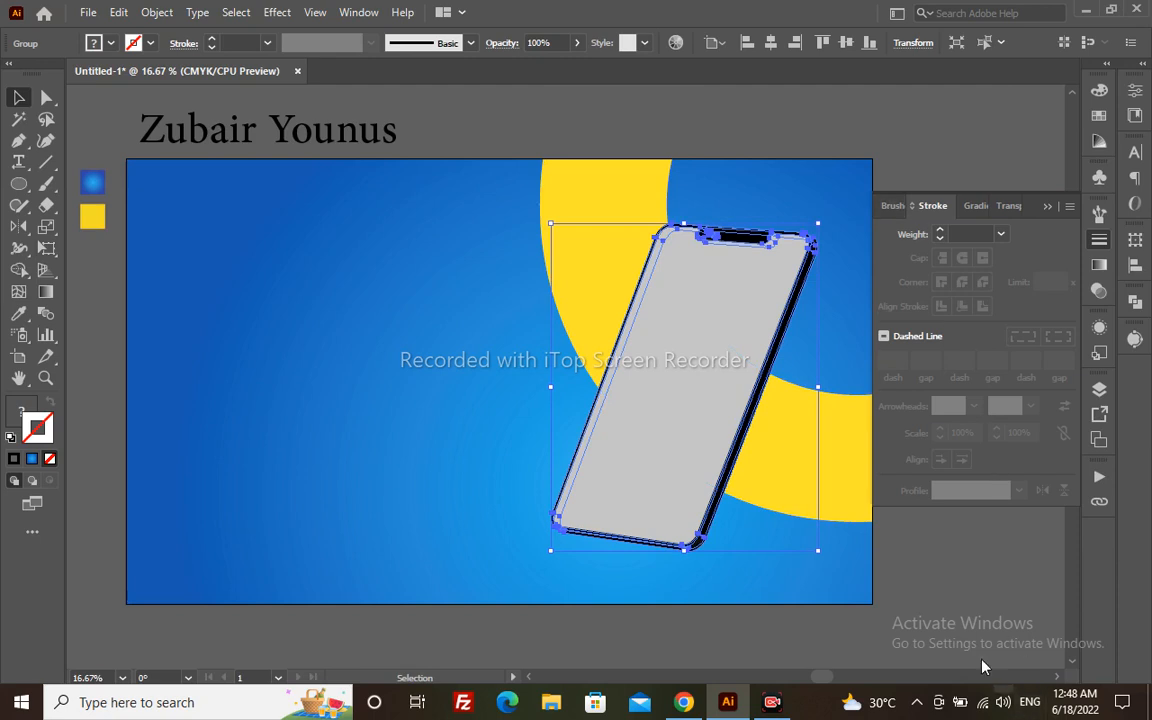
left_click(941, 136)
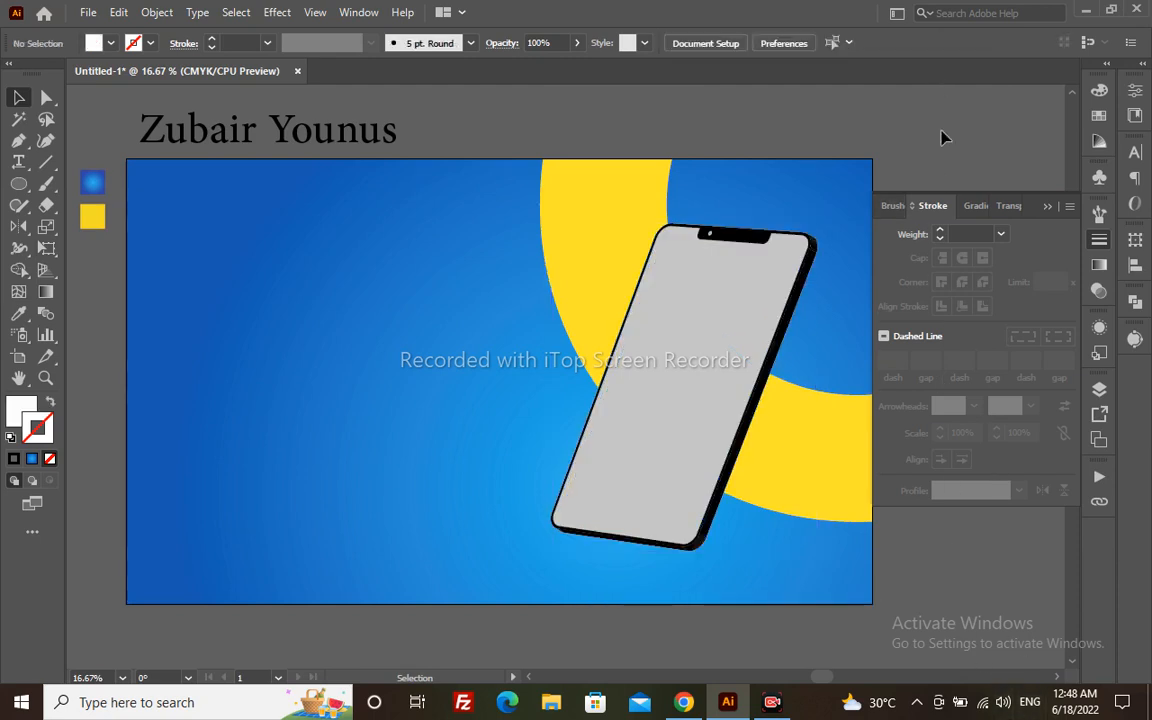
- Rotate the 3D phone slightly counterclockwise, move it a little to the left over the yellow ring, and deselect it
left_click(758, 280)
key("e")
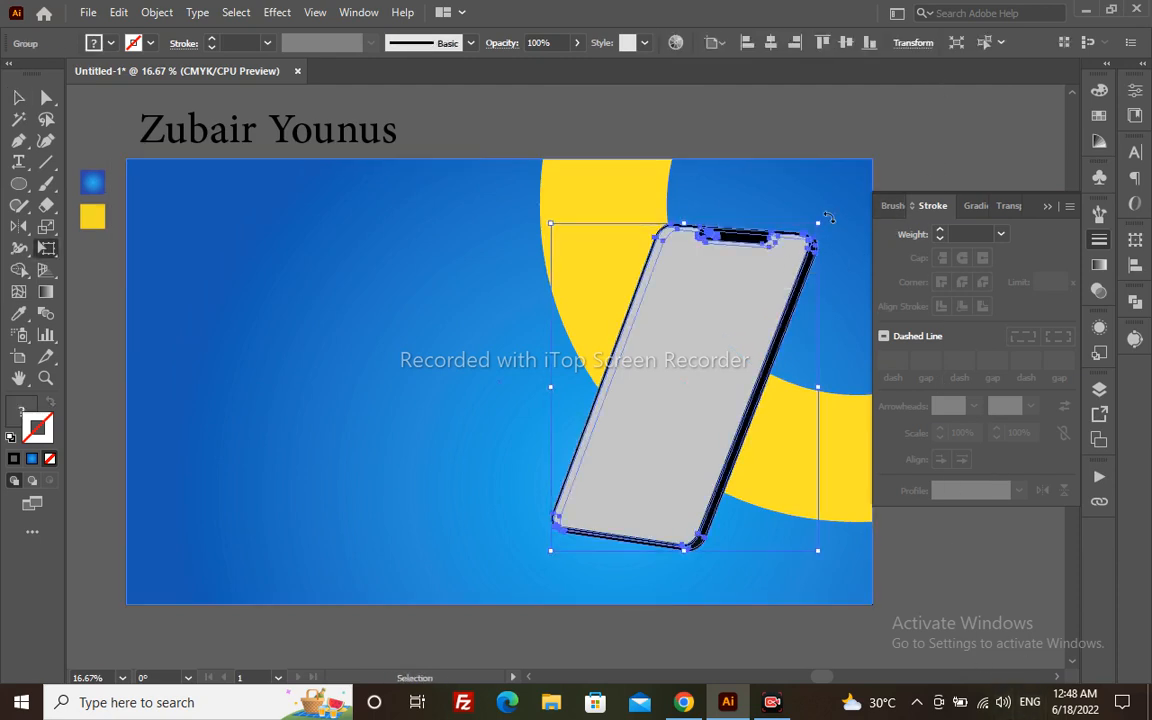
key("ctrl+z")
left_click_drag(836, 198, 823, 182)
key("v")
left_click(931, 148)
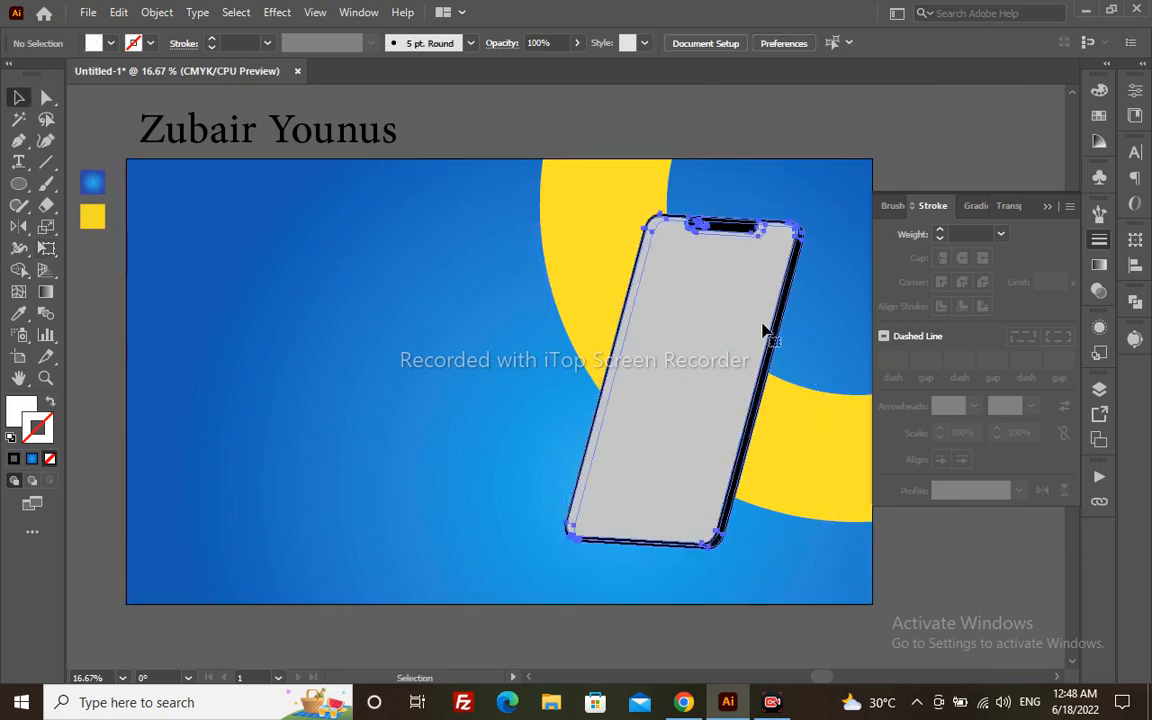
left_click_drag(761, 329, 753, 325)
left_click(933, 586)
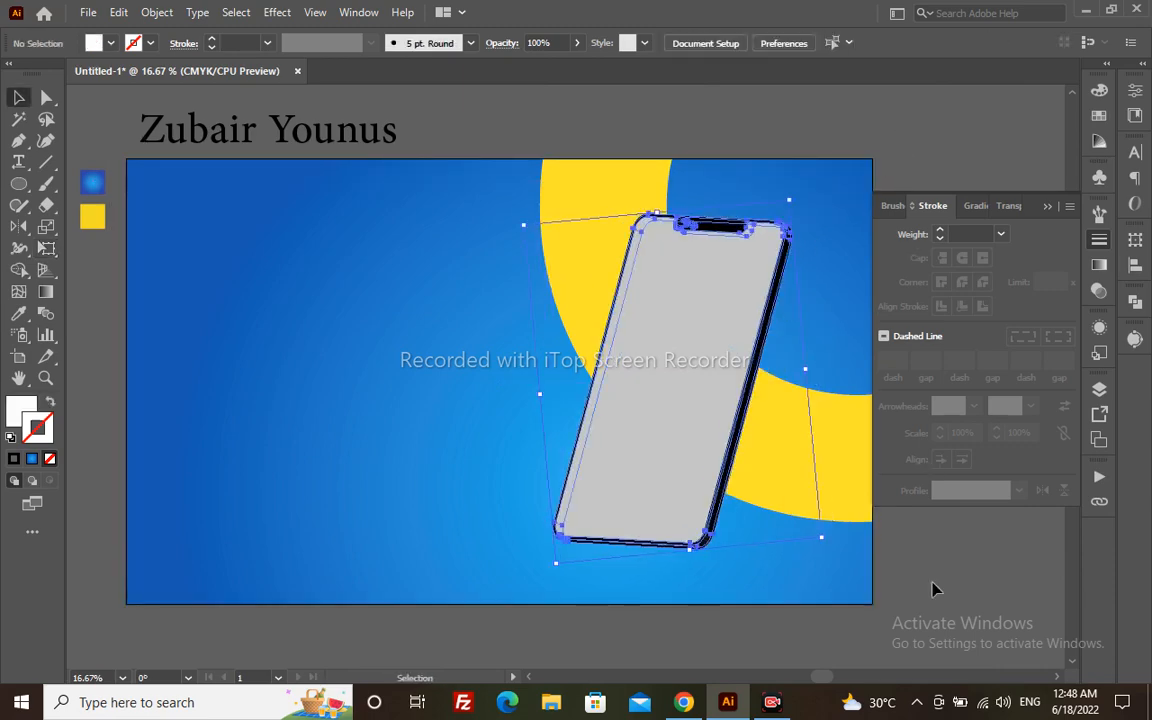
- Select only the phone's grey screen shape and fill it with the blue radial gradient sampled from the swatch square beside the artboard
left_click(653, 360)
key("a")
left_click(427, 311)
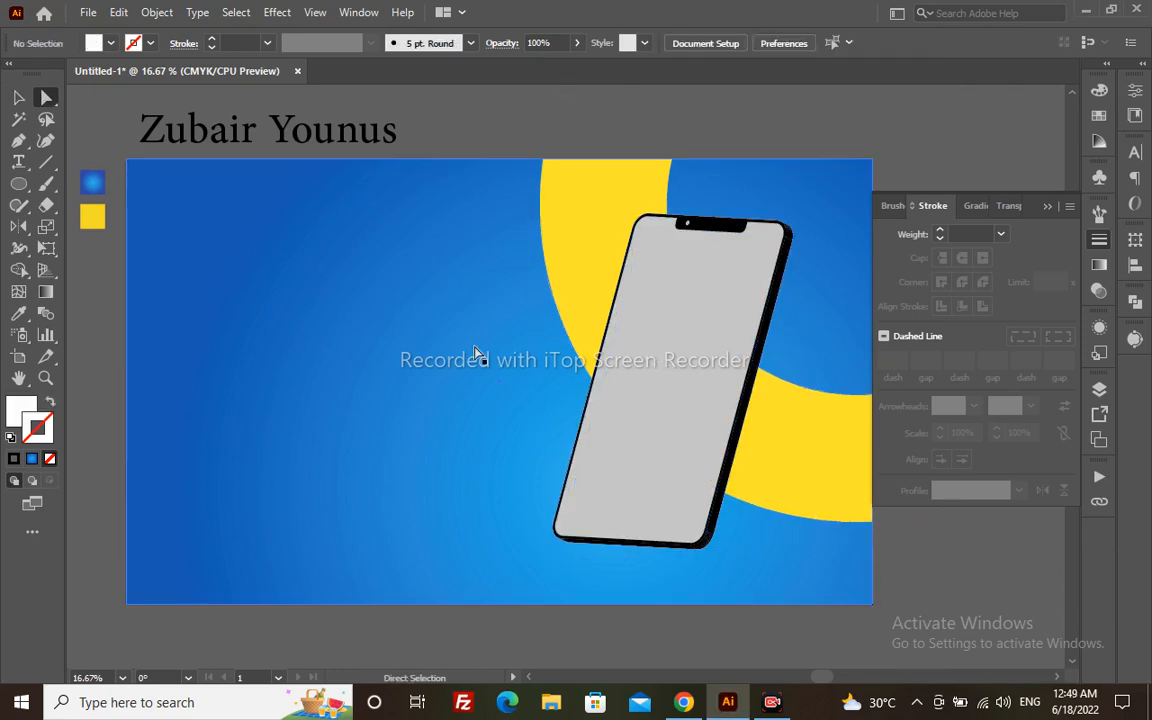
left_click(699, 404)
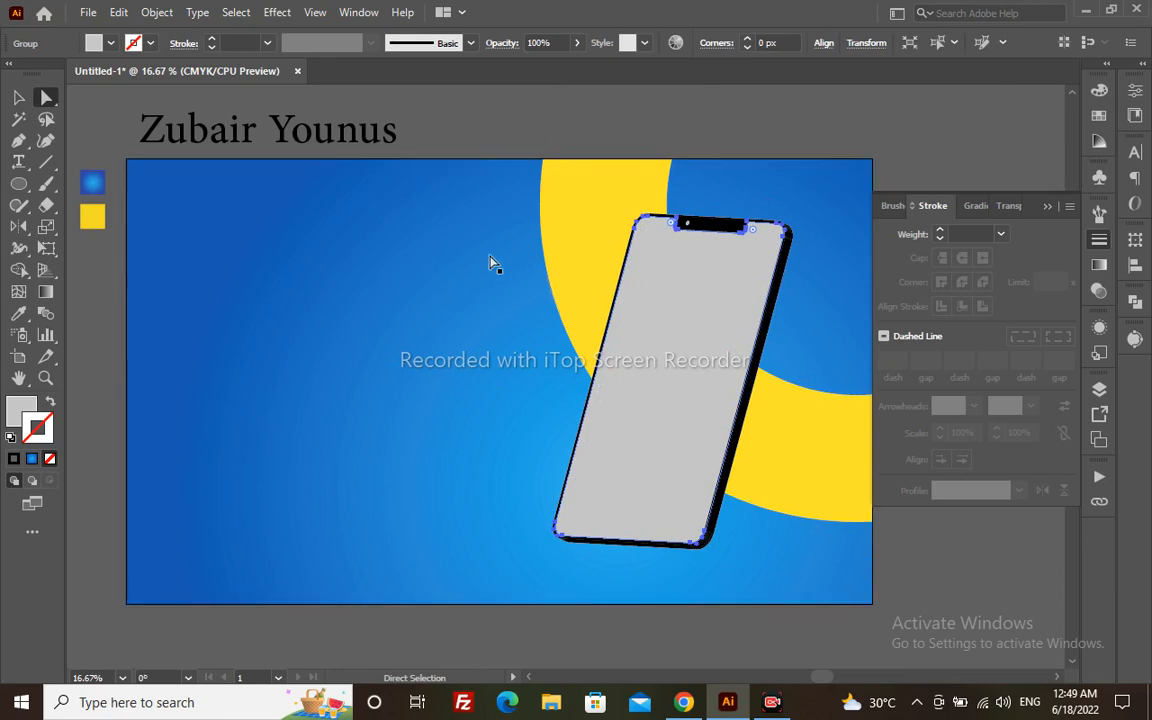
key("i")
left_click(99, 183)
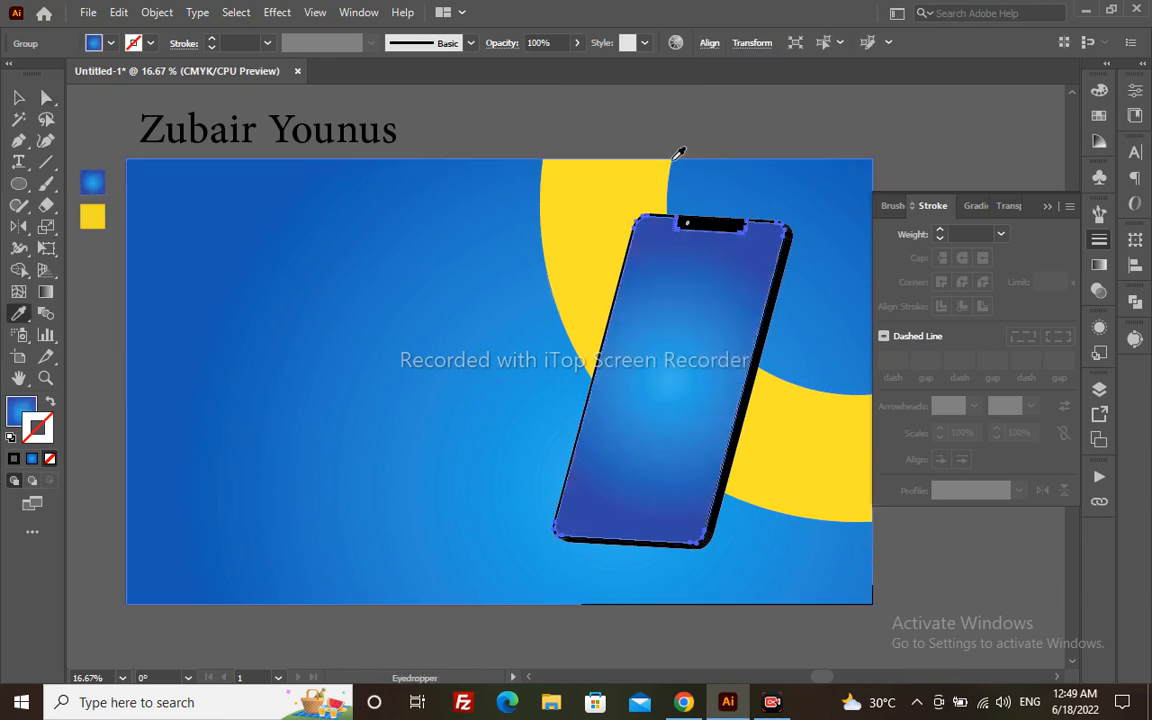
- Set the outer gradient colour of the phone screen to 80% cyan and 40% magenta
key("a")
left_click(1103, 94)
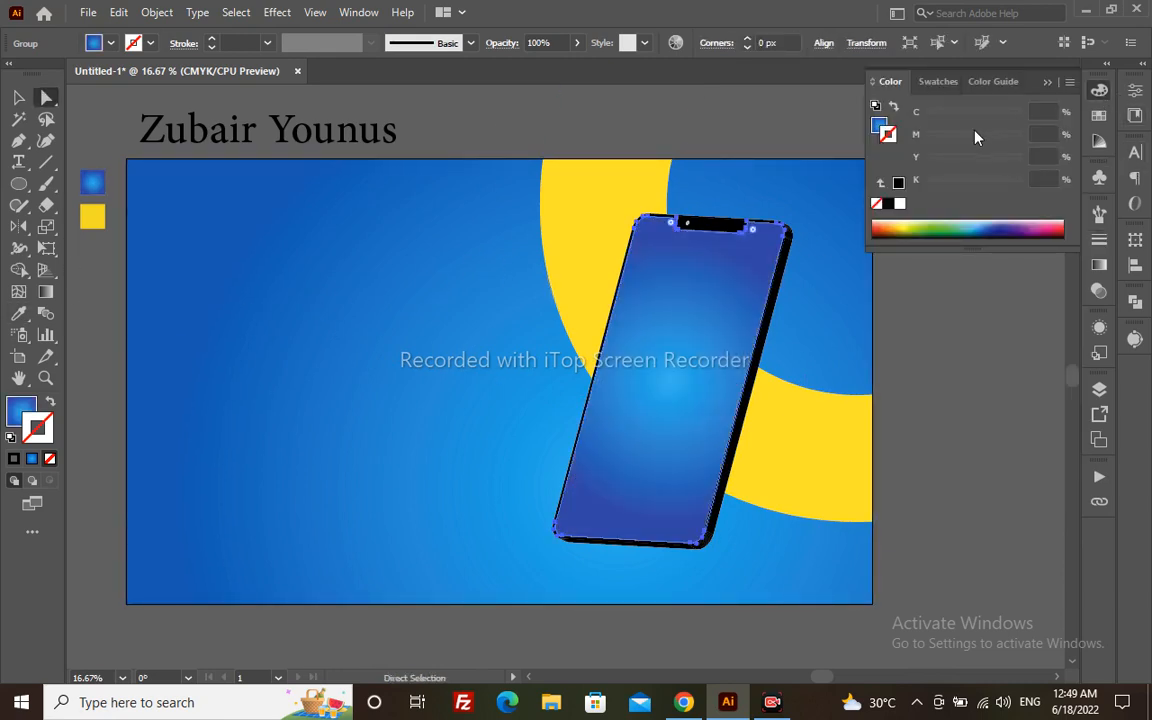
left_click(881, 122)
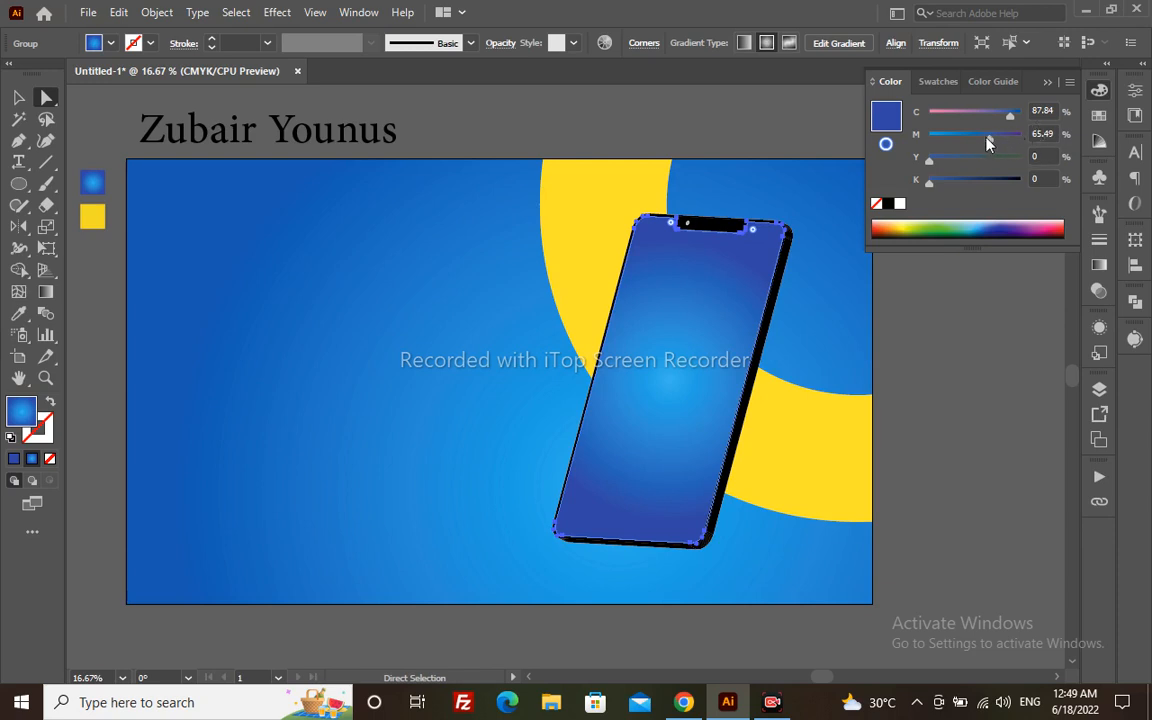
left_click_drag(975, 144, 965, 139)
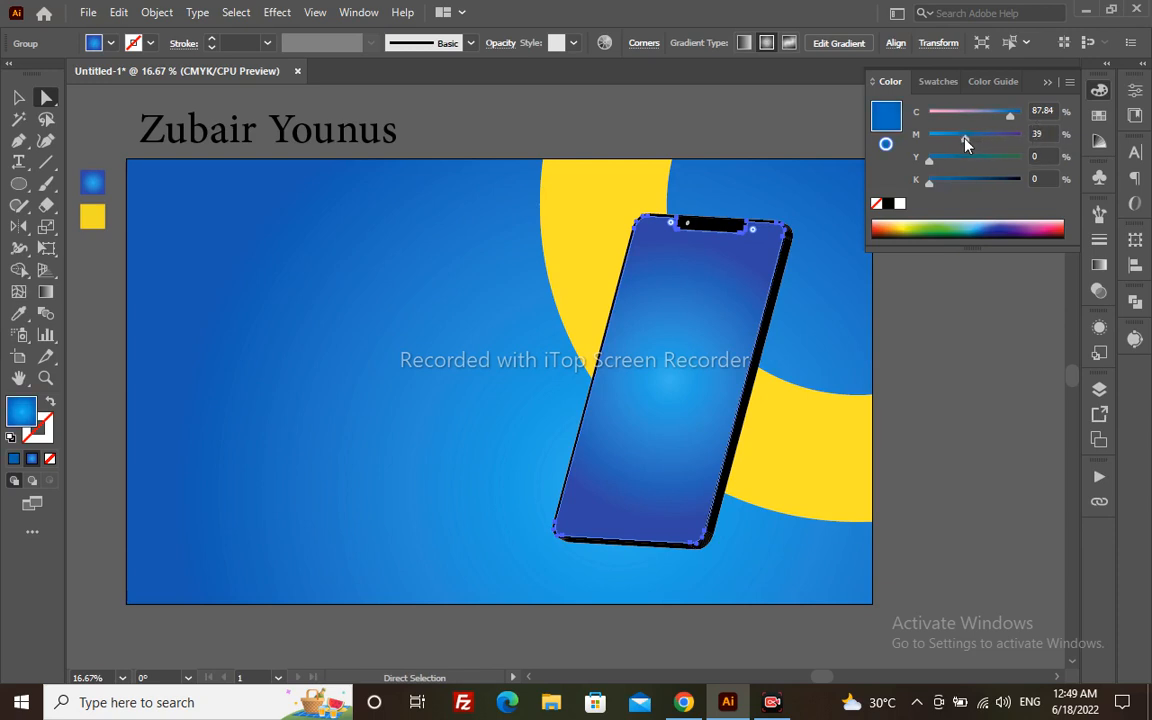
left_click(1054, 110)
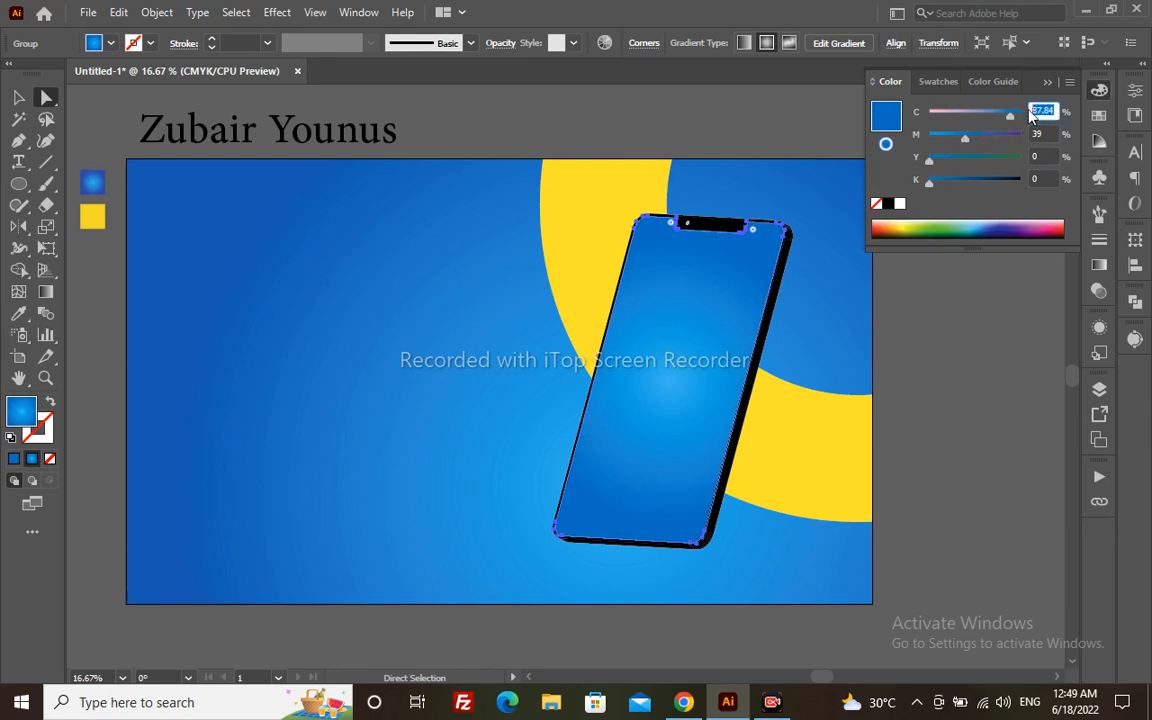
type("80")
key("Tab")
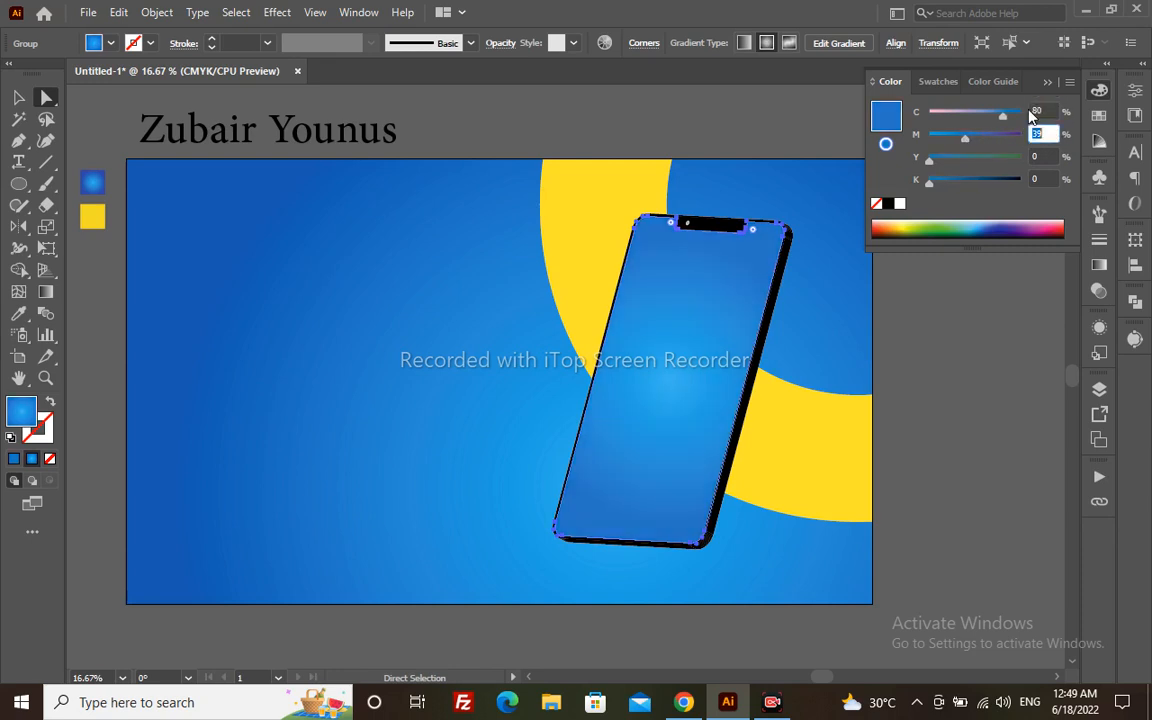
type("40")
key("Return")
- Set the inner gradient stop of the phone screen to 80% cyan and 0% magenta, and deselect the screen
left_click(1100, 264)
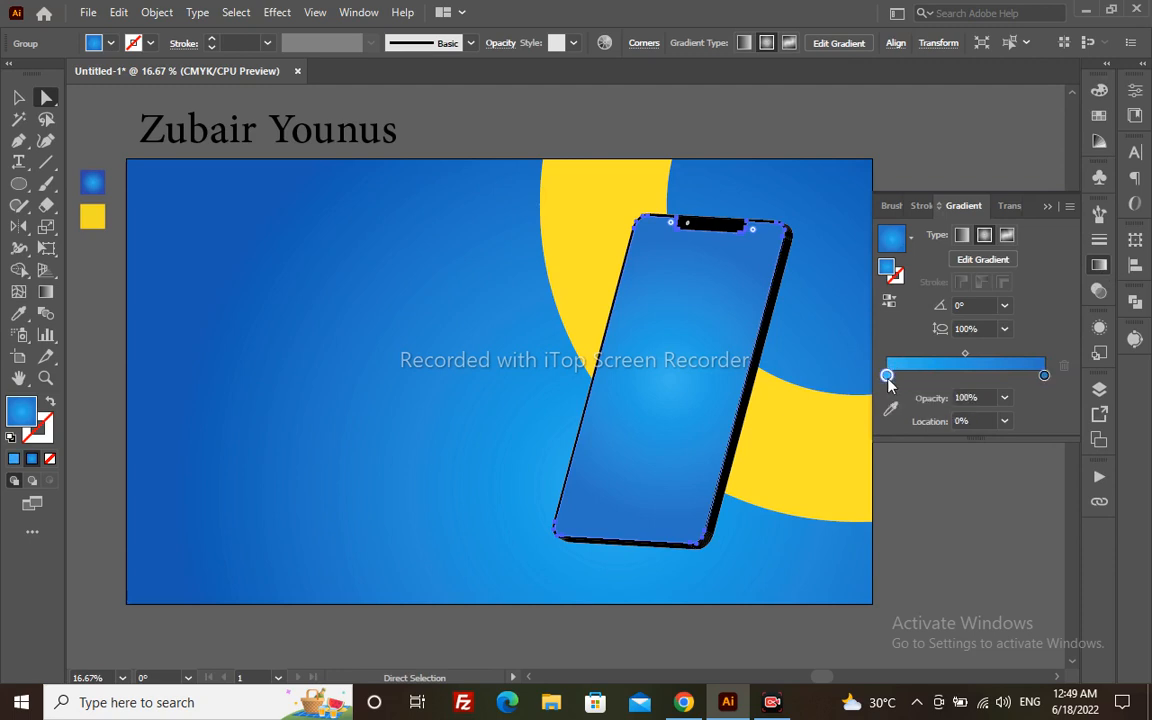
double_click(887, 376)
left_click(1008, 440)
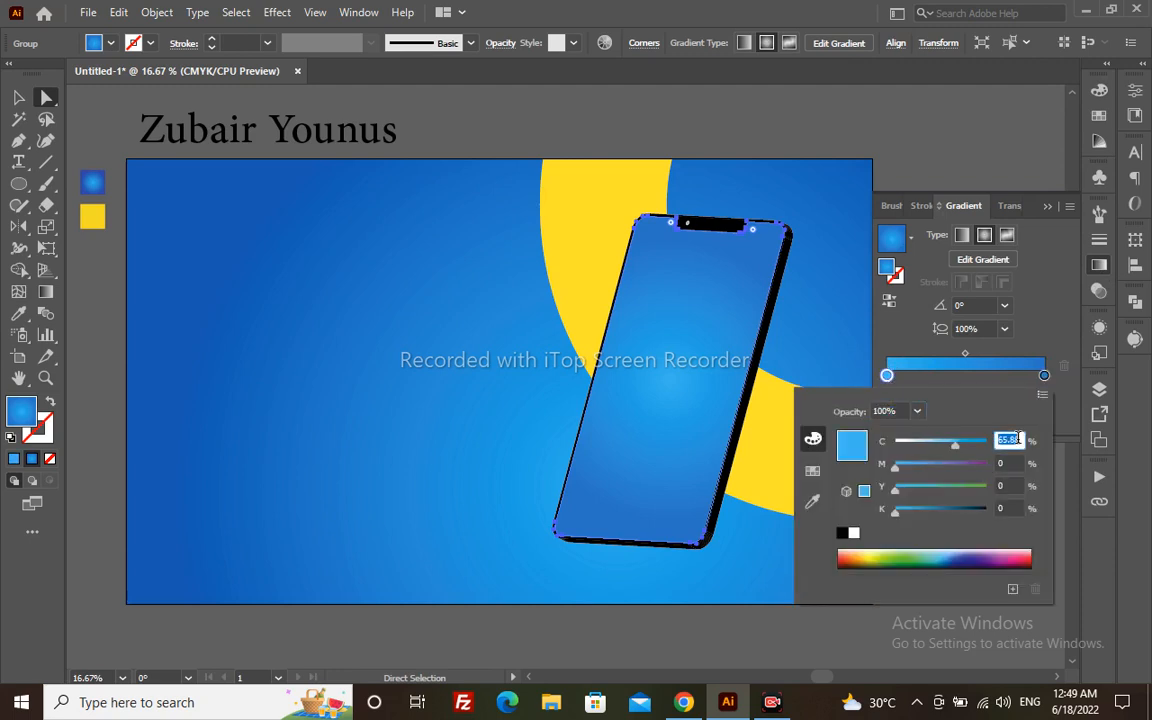
type("80")
key("Tab")
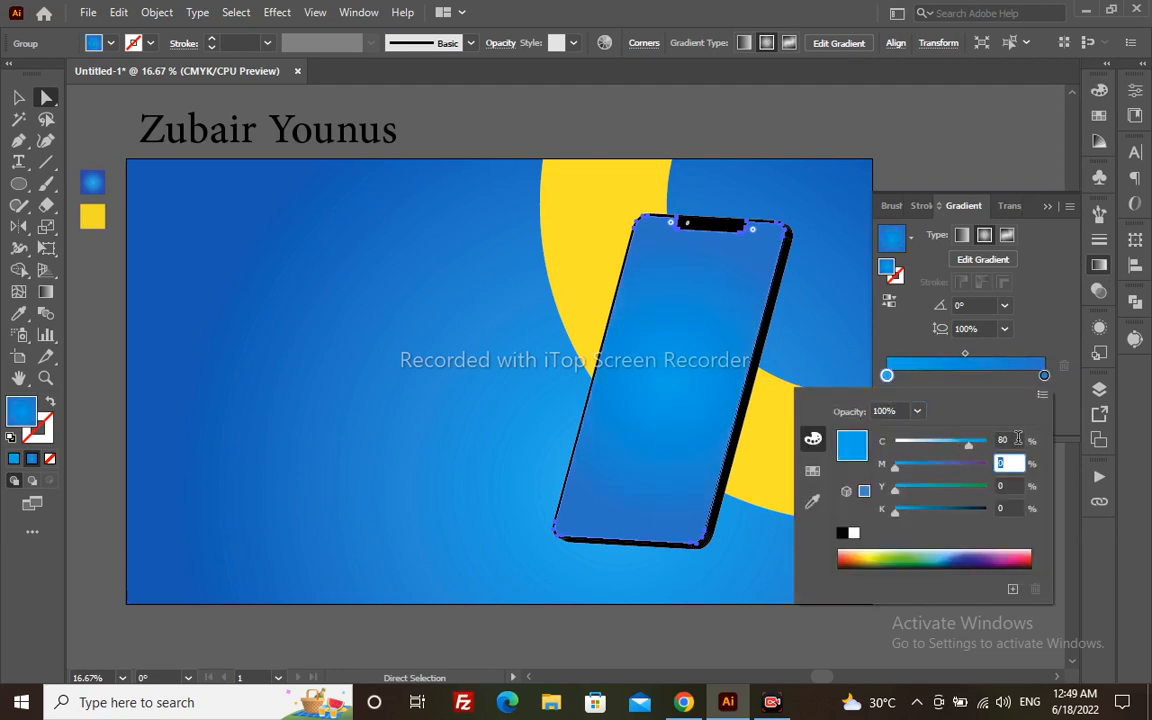
type("40")
key("Tab")
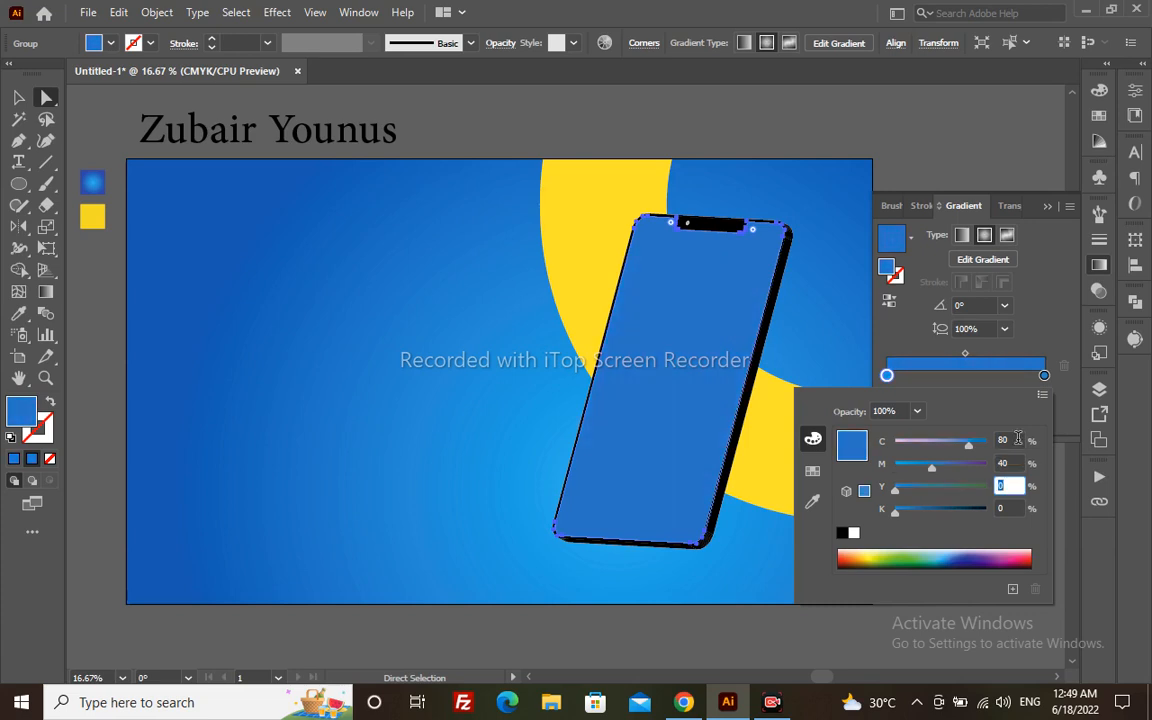
key("shift+Tab")
type("0")
key("Tab")
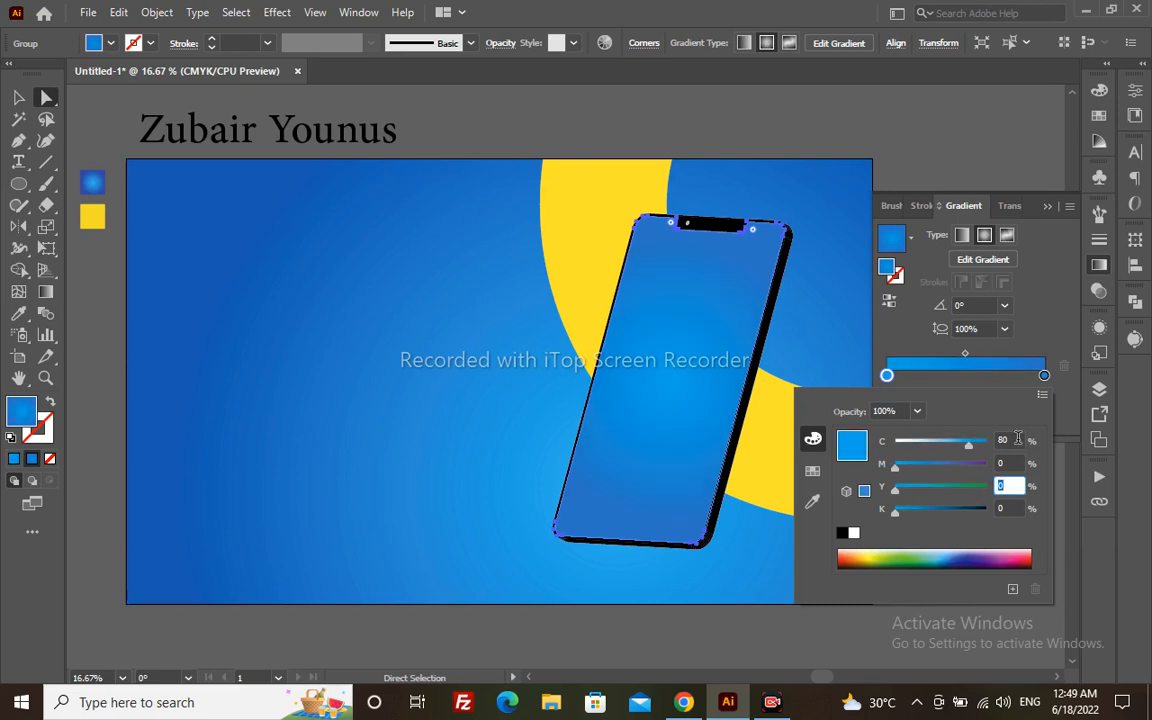
key("Return")
key("v")
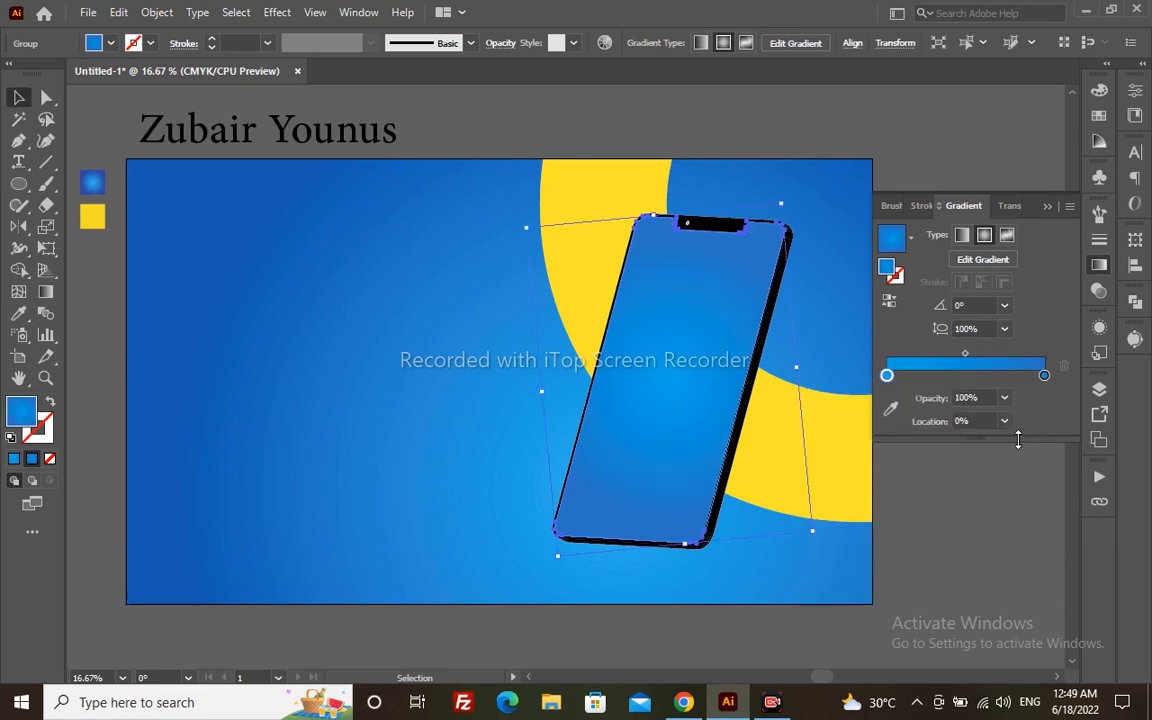
left_click(432, 141)
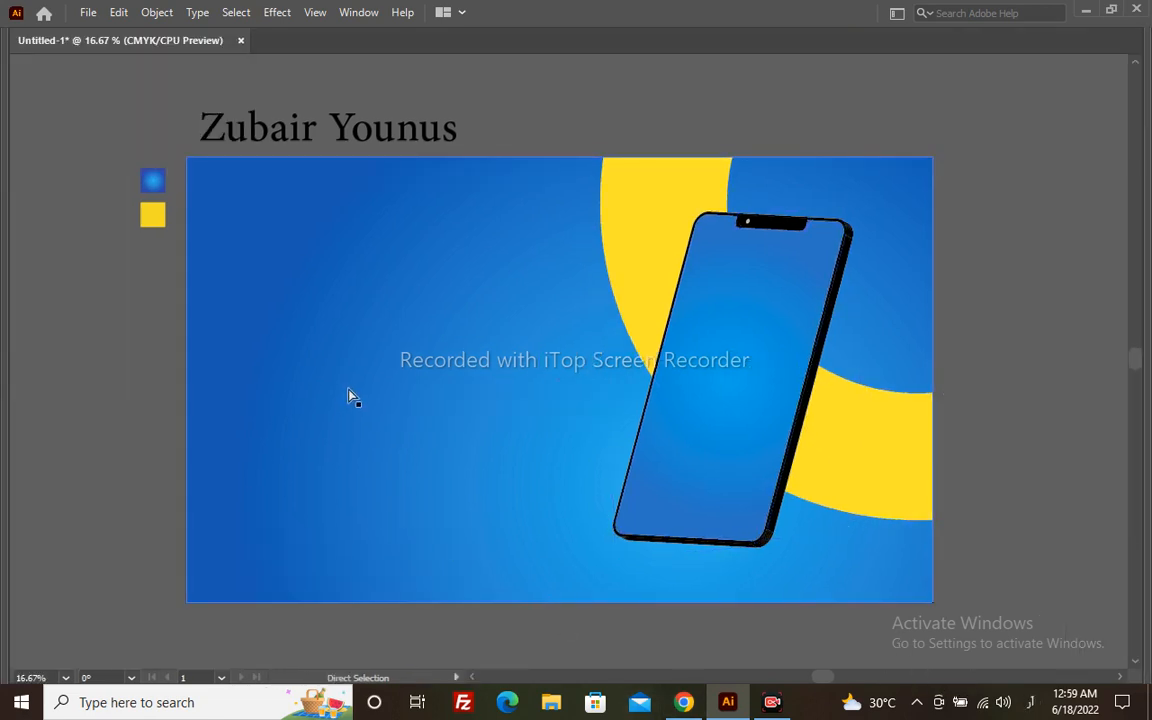
- Add the text "SMART PHONE" on the blue area beside the phone and enlarge it to headline size
key("t")
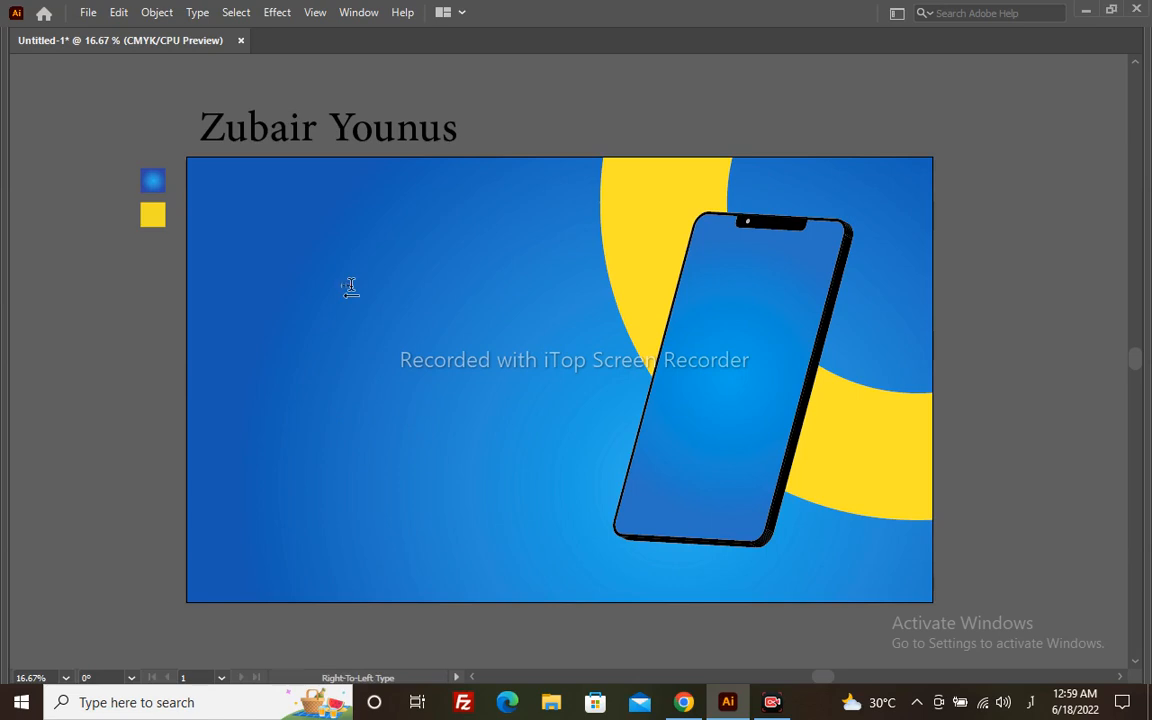
key("ctrl+a")
left_click(351, 289, "ctrl")
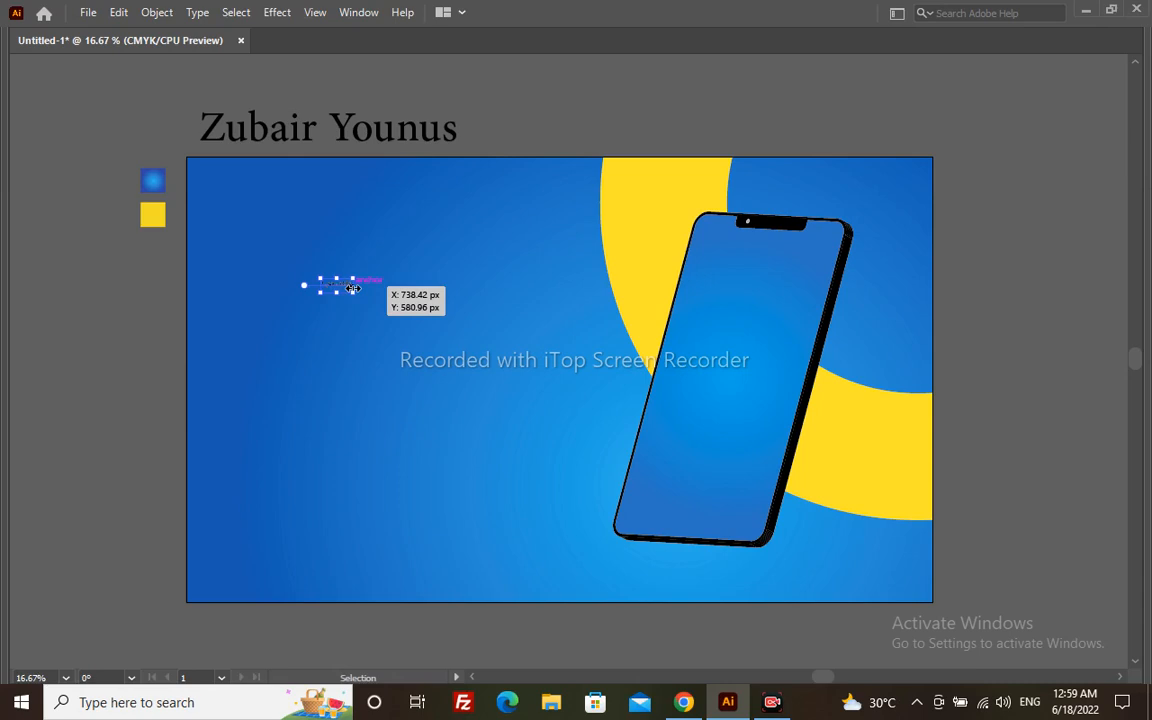
left_click(342, 286)
key("ctrl+a")
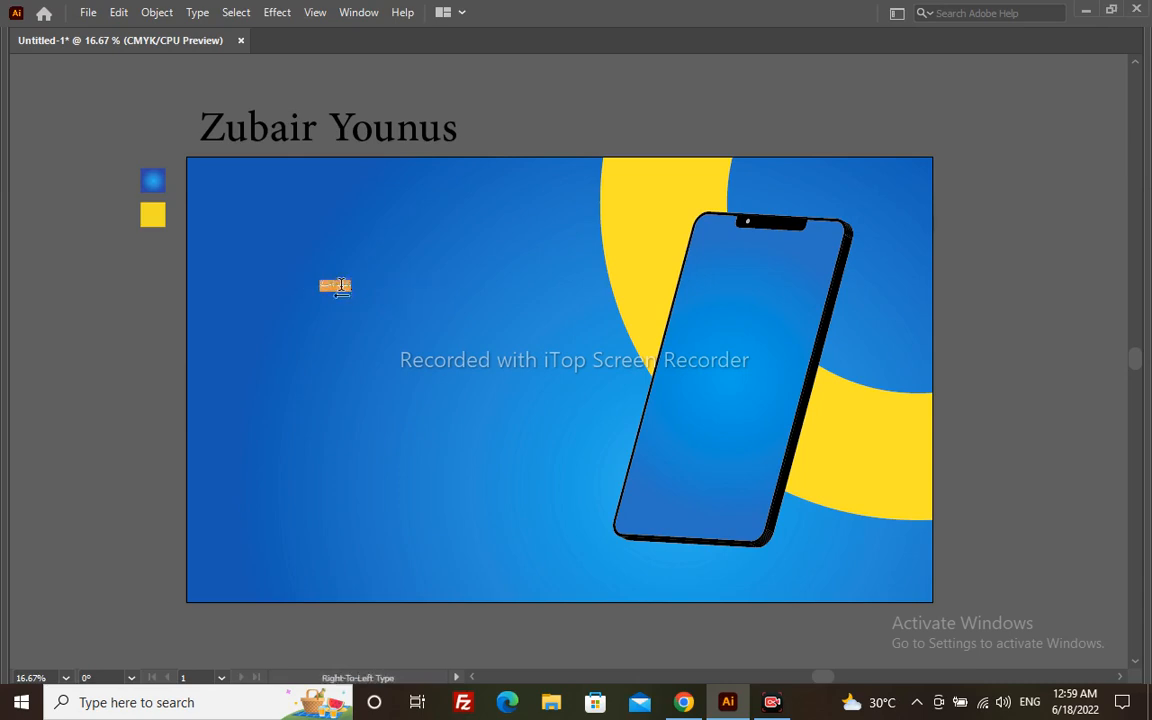
key("BackSpace")
type("project")
key("Escape")
left_click_drag(351, 293, 499, 348)
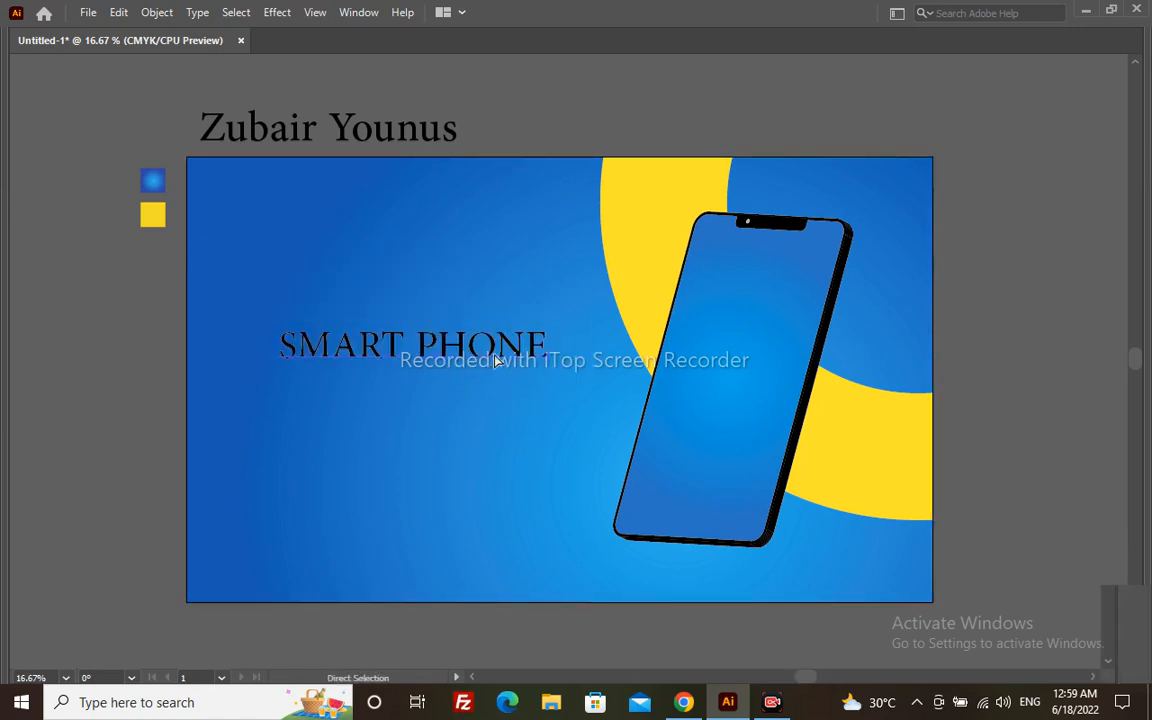
- Set the font of the SMART PHONE headline to Poppins ExtraBold
key("ctrl+t")
left_click(1072, 77)
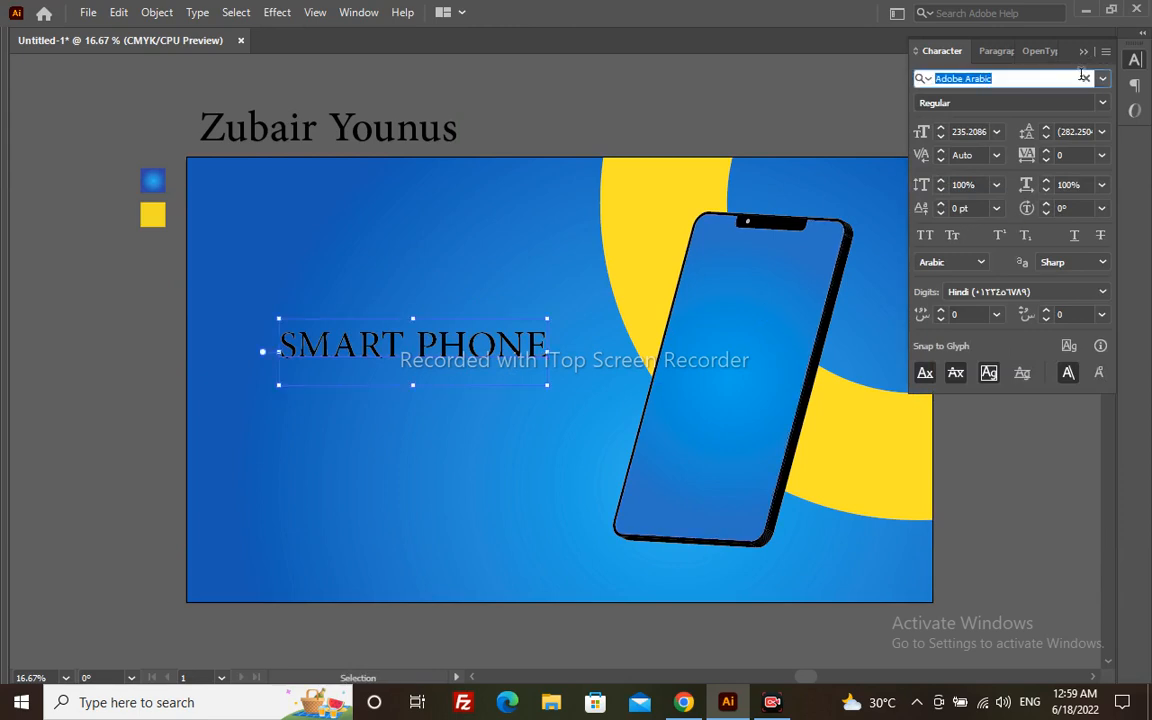
type("F")
type("OPPIN")
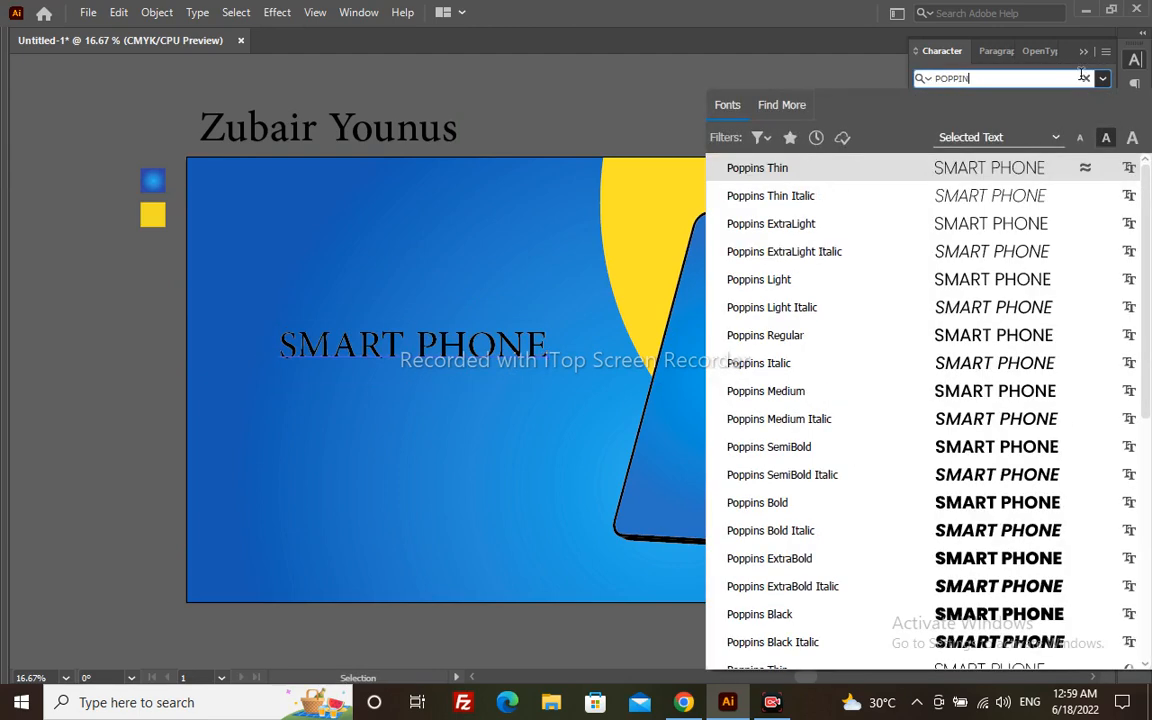
left_click(927, 562)
- Duplicate the SMART PHONE headline onto the phone screen and convert the copy to outlines
left_click_drag(455, 347, 810, 425)
key("z")
left_click_drag(822, 497, 954, 543)
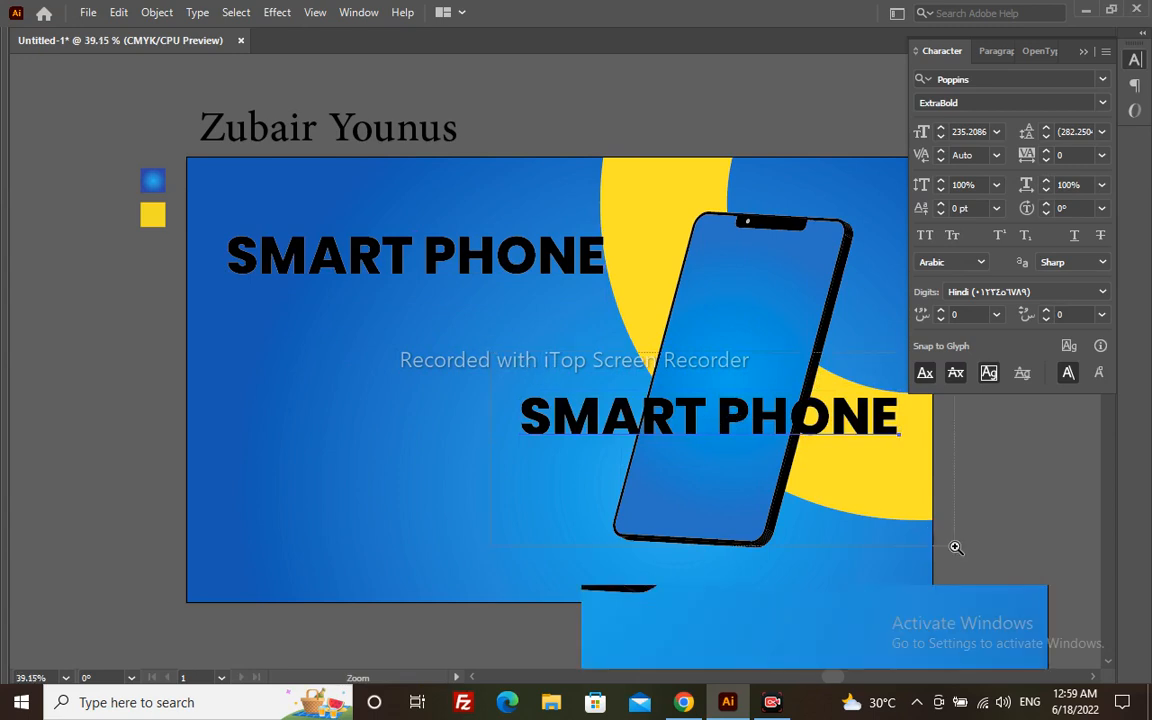
key("e")
key("v")
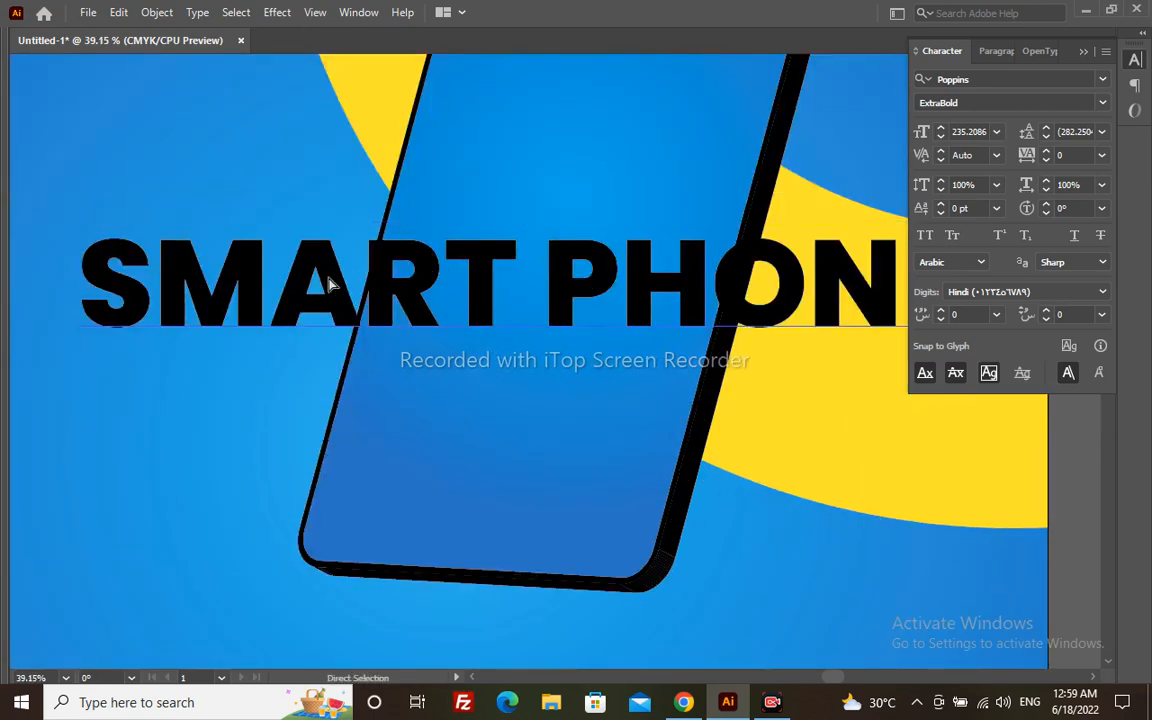
key("ctrl+shift+o")
- Scale the outlined SMART PHONE copy down proportionally until it spans the width of the phone screen
key("e")
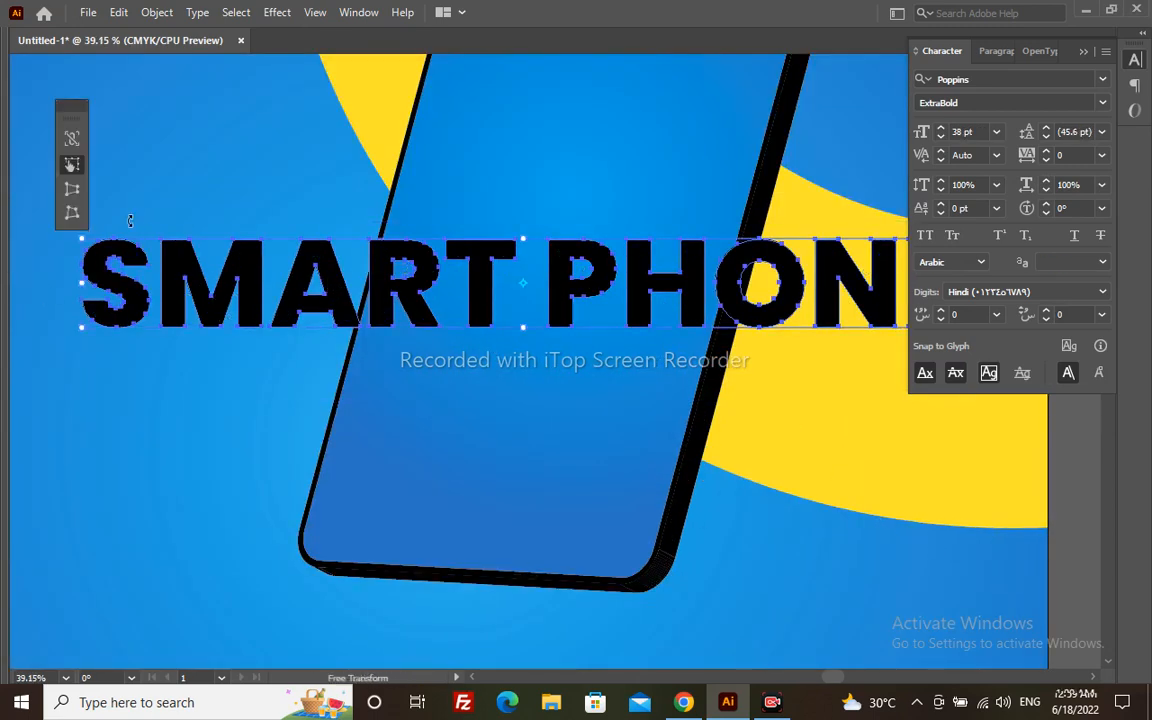
left_click_drag(84, 241, 316, 262)
left_click_drag(404, 297, 433, 332)
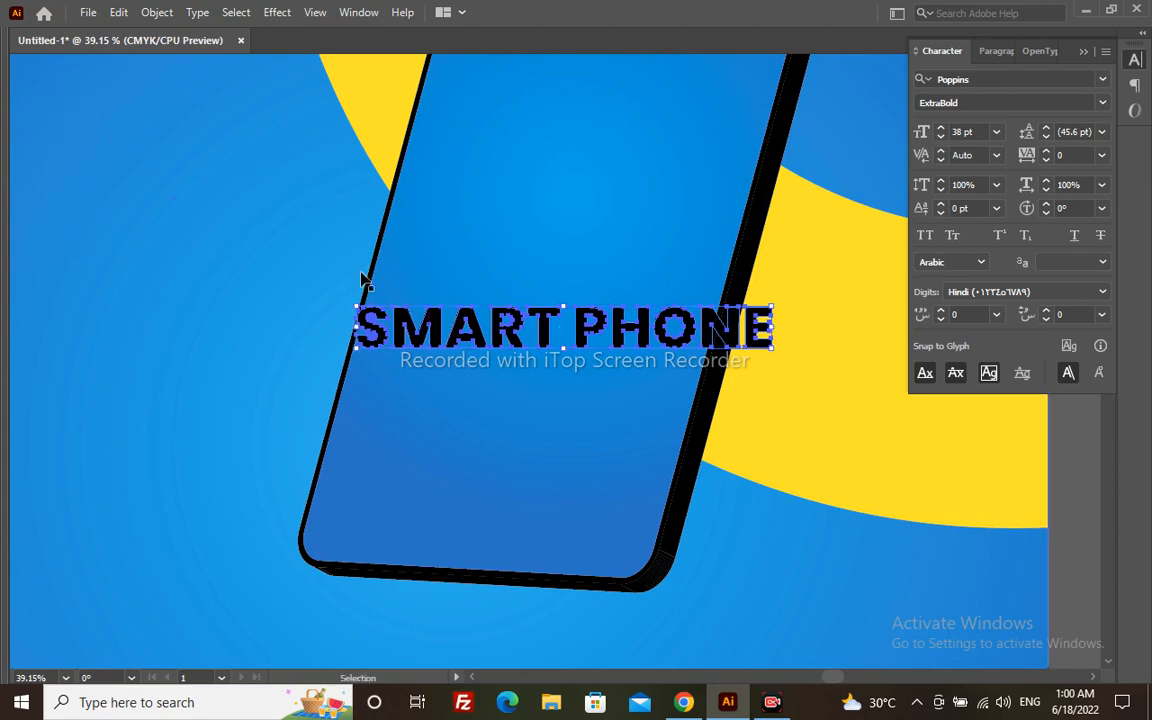
key("ctrl+1")
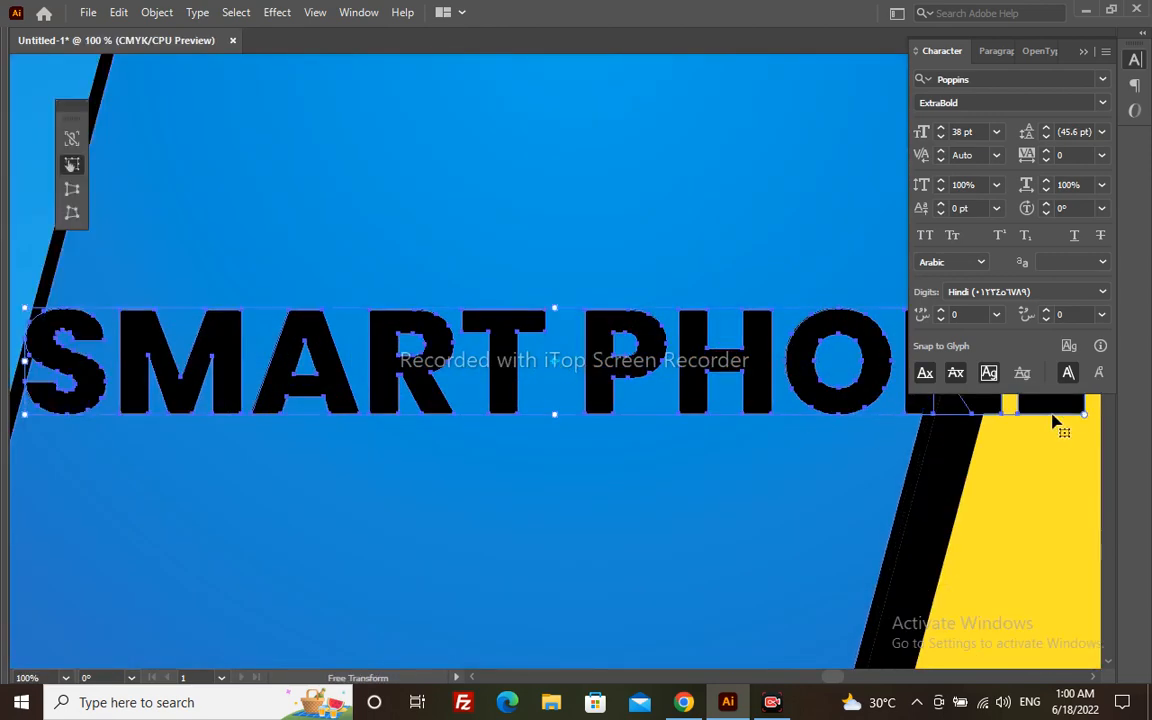
key("Tab")
key("Tab")
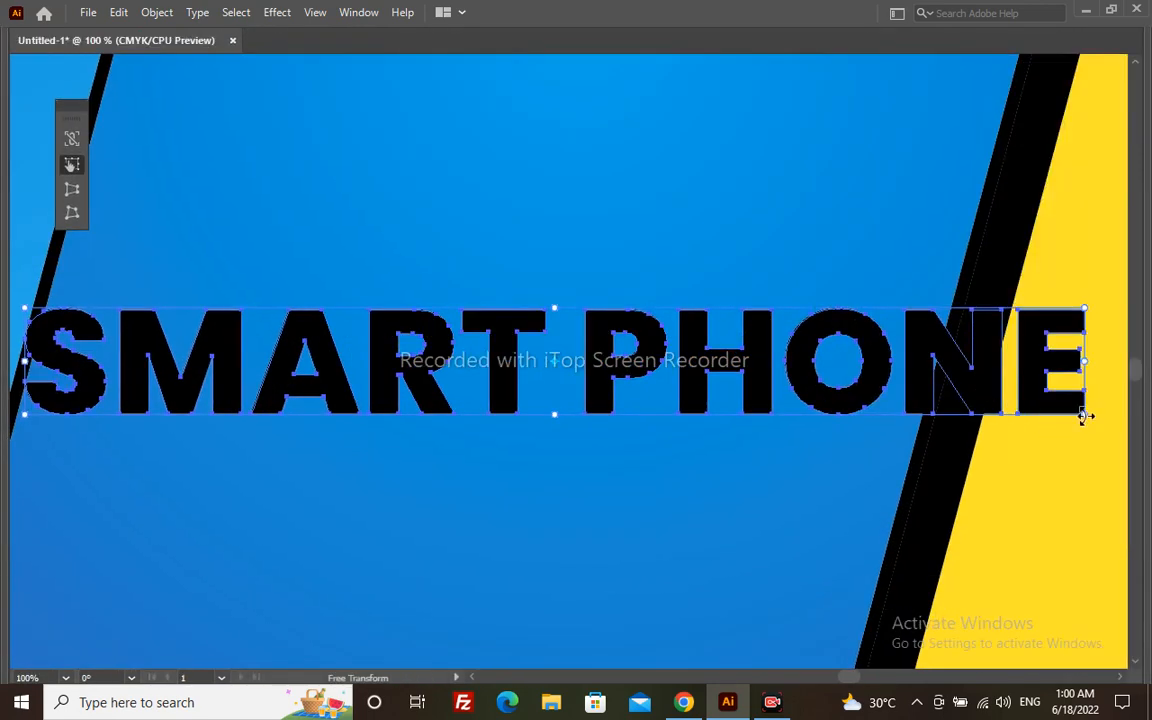
left_click_drag(1085, 416, 925, 377)
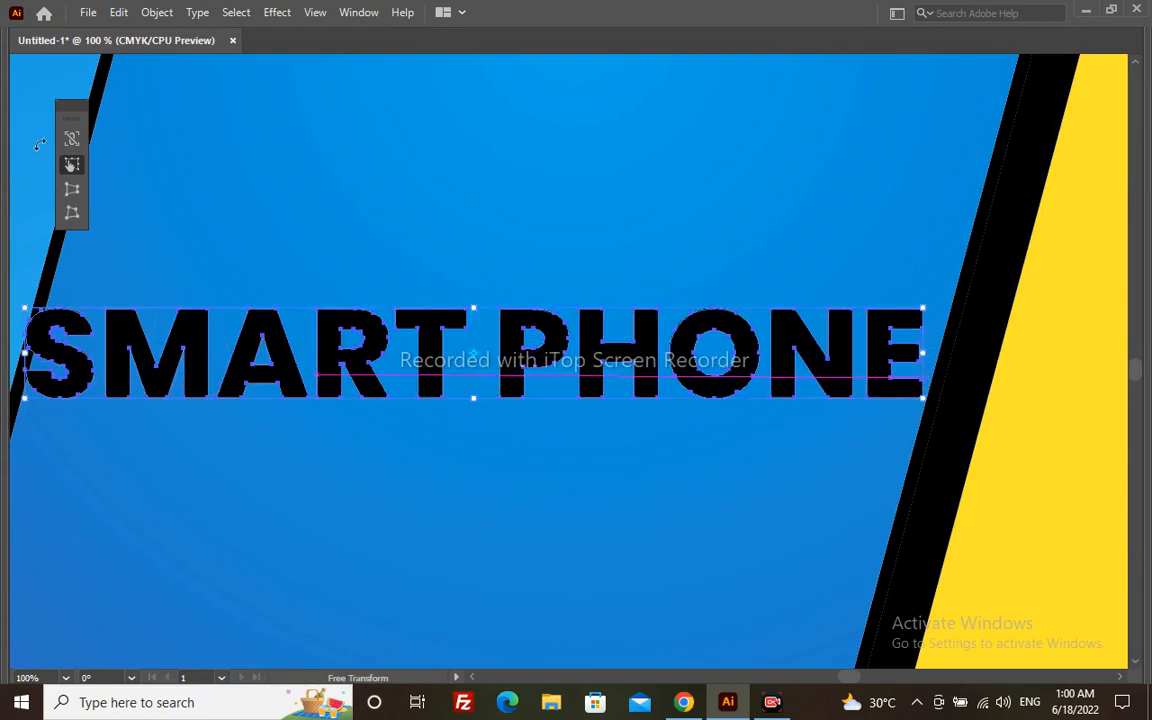
- Slant the outlined SMART PHONE copy with Free Distort so its ends line up with the tilted edges of the phone screen
left_click(71, 212)
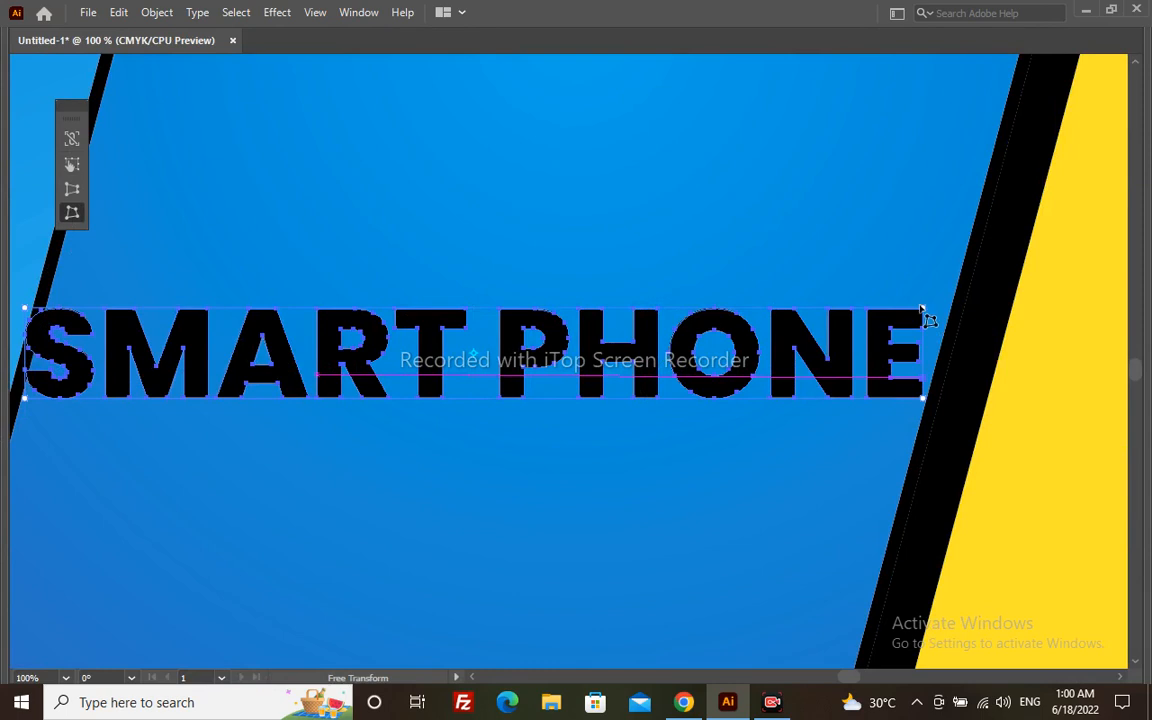
left_click_drag(923, 308, 950, 309)
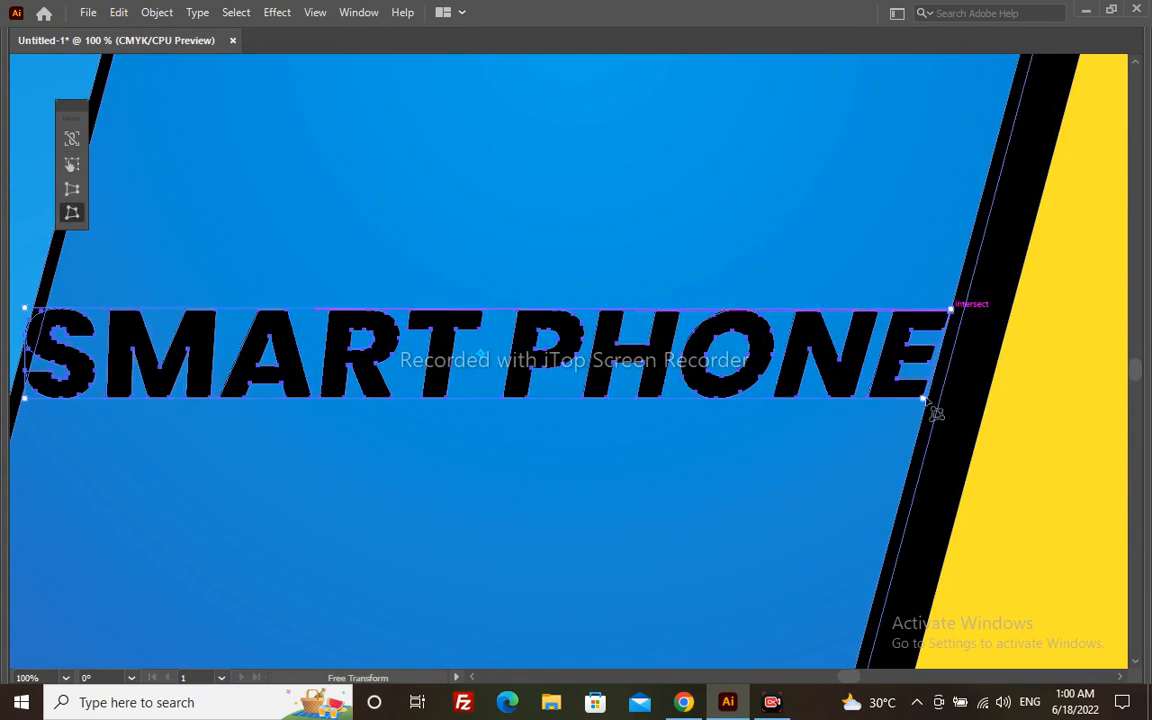
left_click_drag(923, 398, 927, 402)
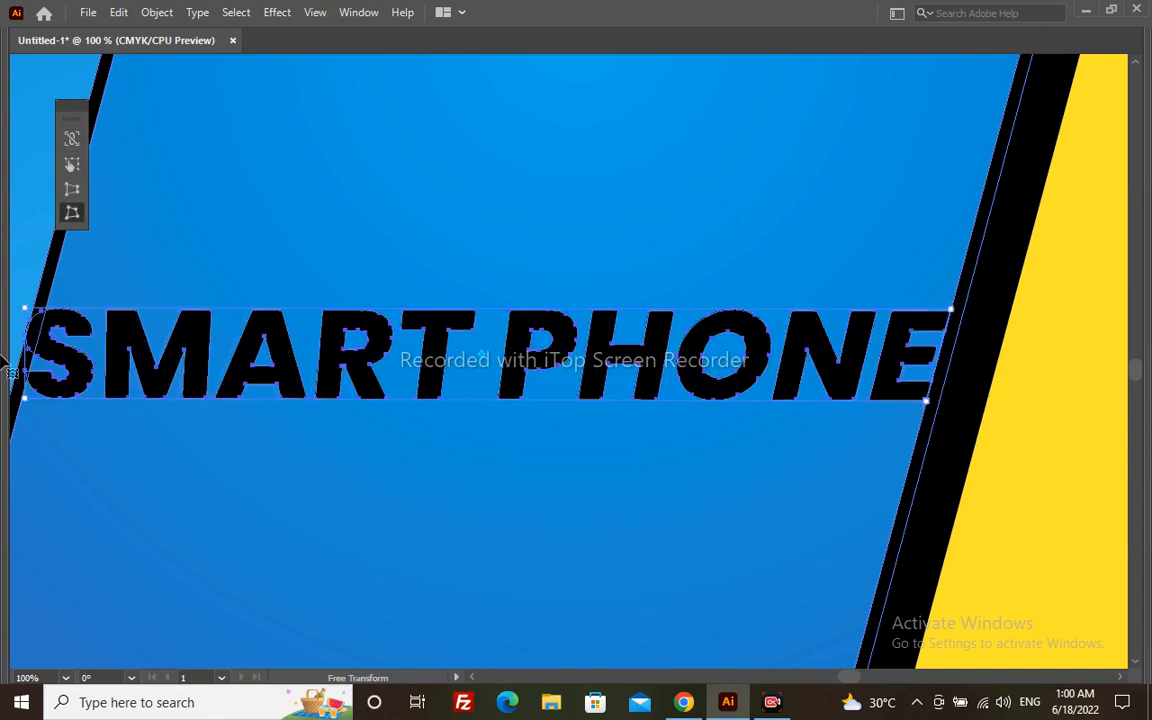
left_click_drag(25, 310, 40, 312)
left_click_drag(35, 413, 85, 410)
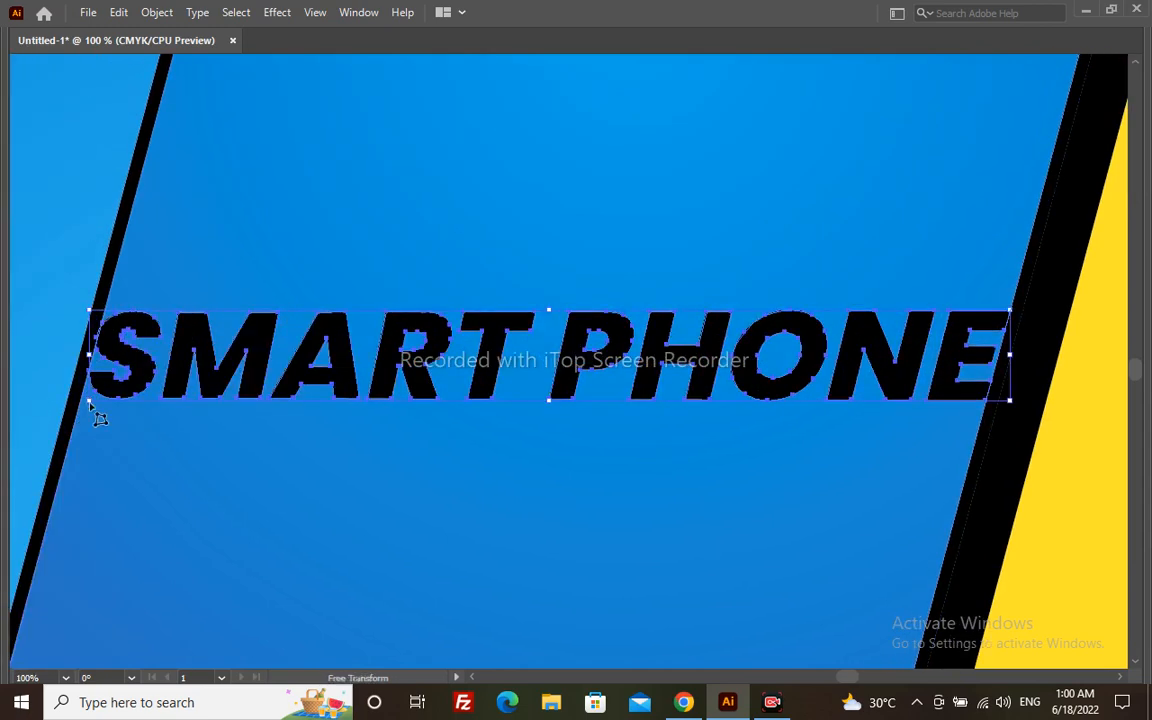
key("e")
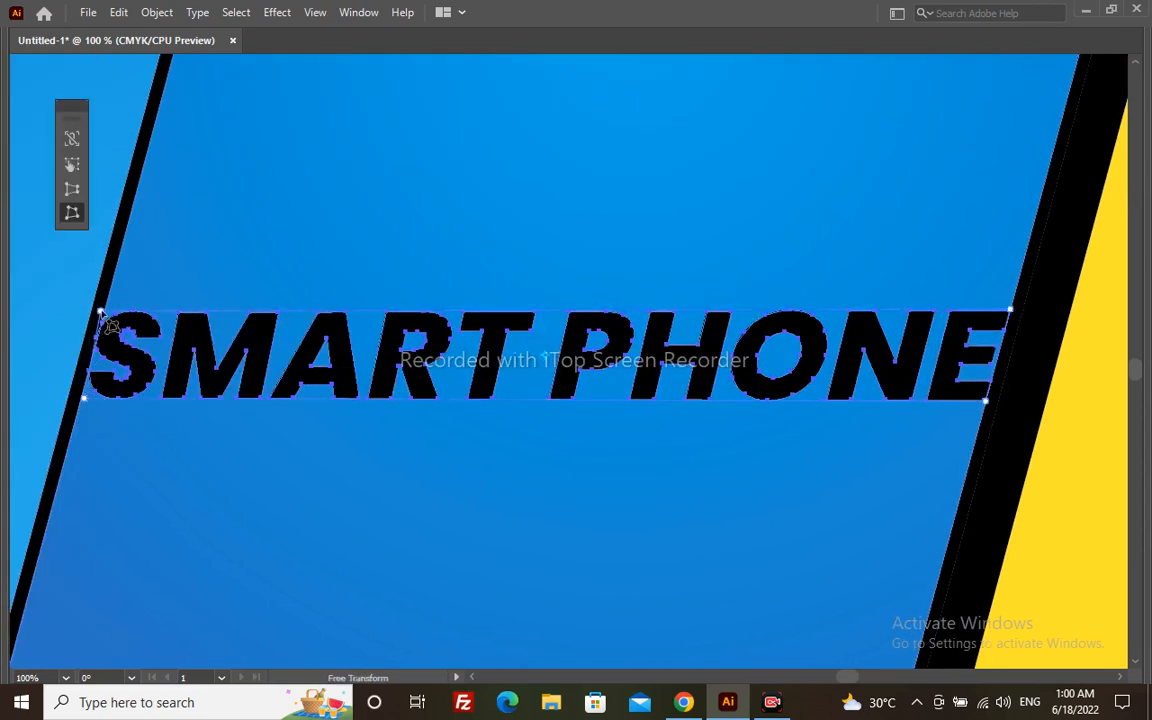
left_click_drag(100, 313, 103, 313)
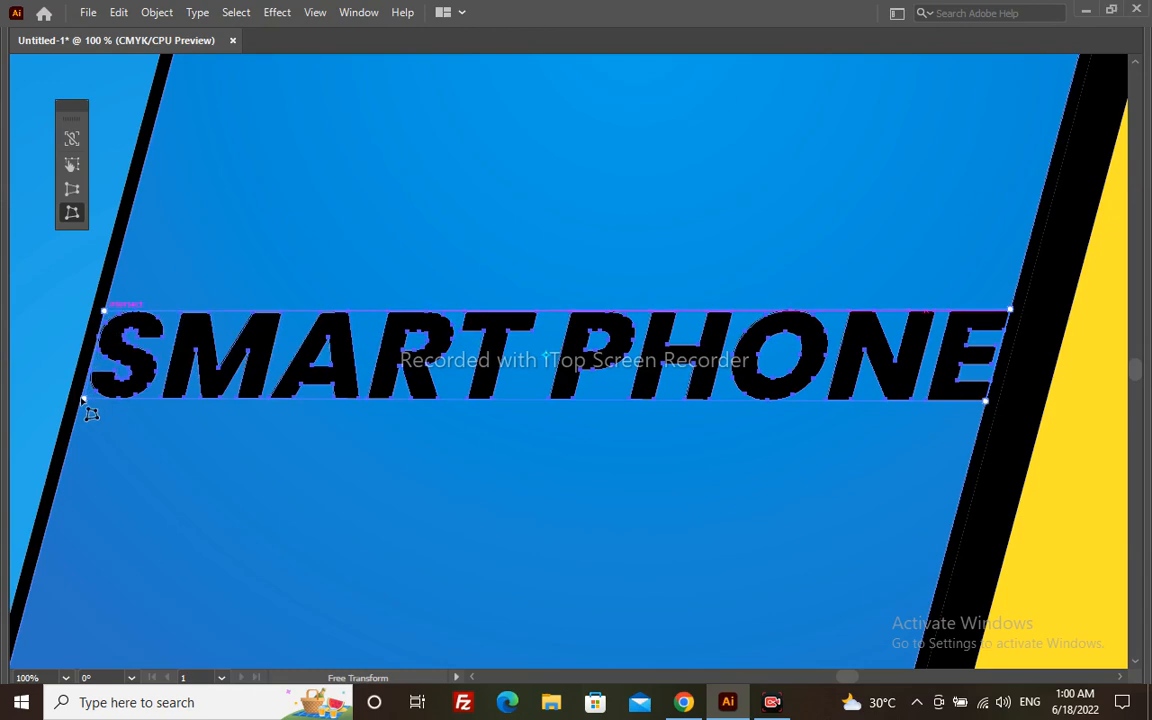
left_click_drag(91, 413, 88, 400)
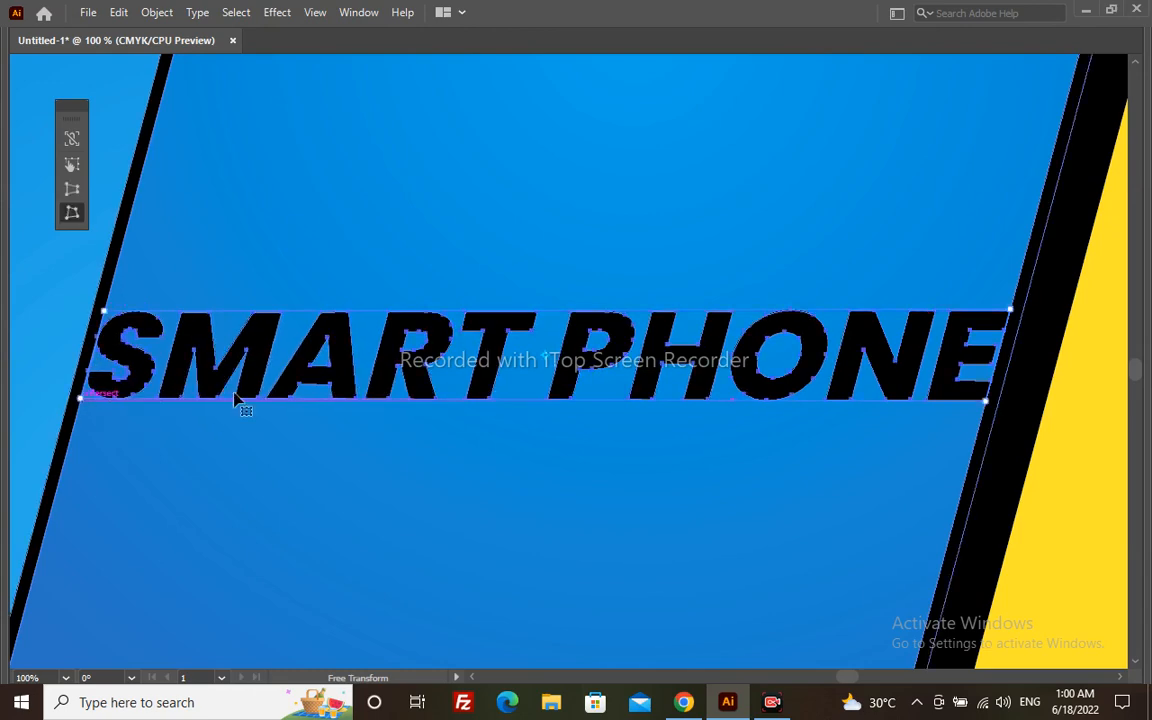
- Scale the slanted SMART PHONE outlines down proportionally and move them near the lower left edge of the phone screen
key("v")
left_click_drag(1010, 311, 916, 320)
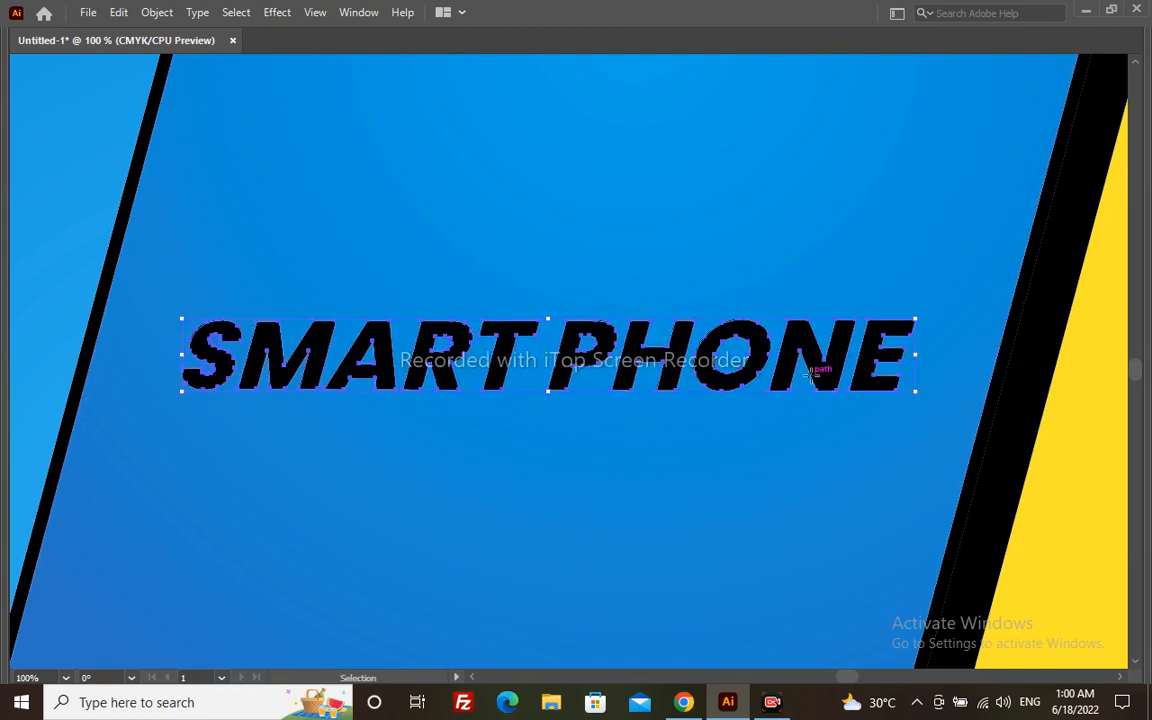
left_click_drag(795, 392, 730, 443)
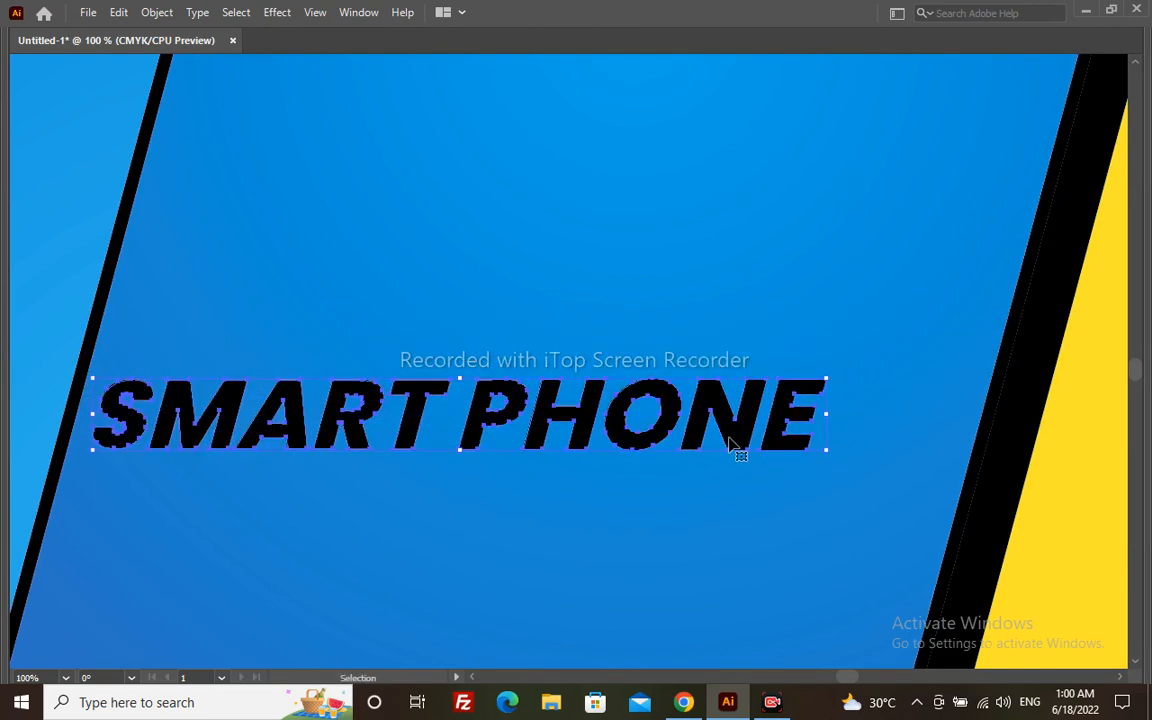
- Give the slanted SMART PHONE outlines a white fill and no stroke
key("d")
key("Tab")
left_click(40, 430)
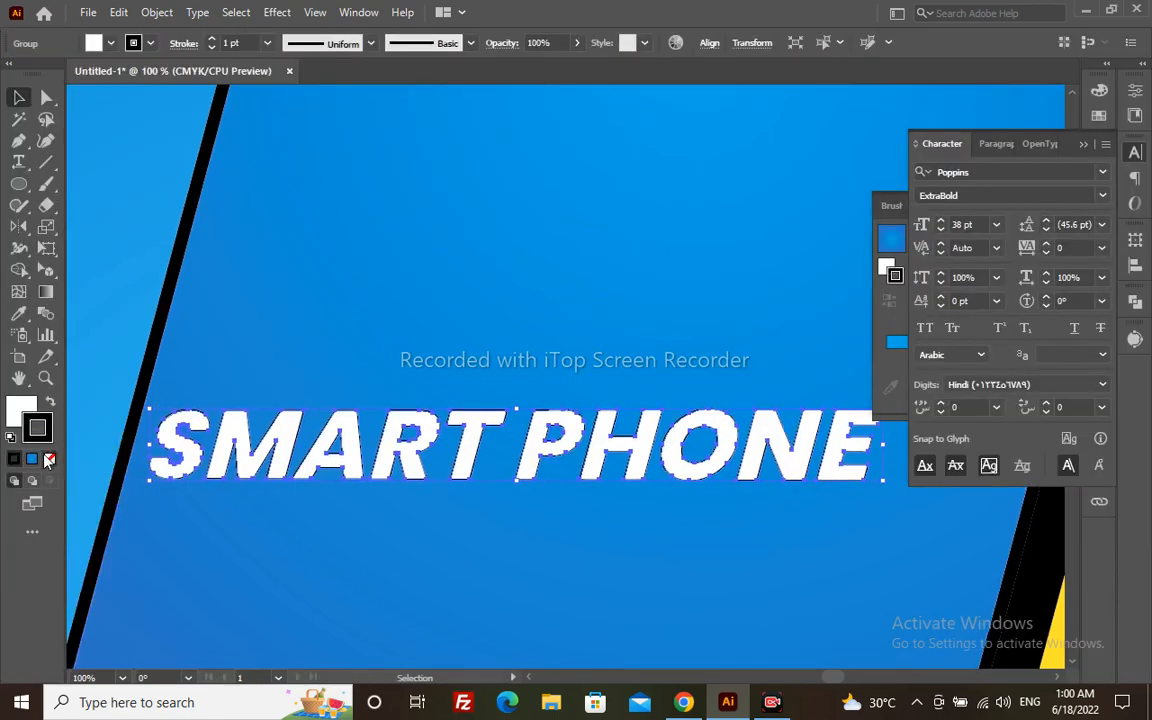
left_click(49, 459)
key("ctrl+0")
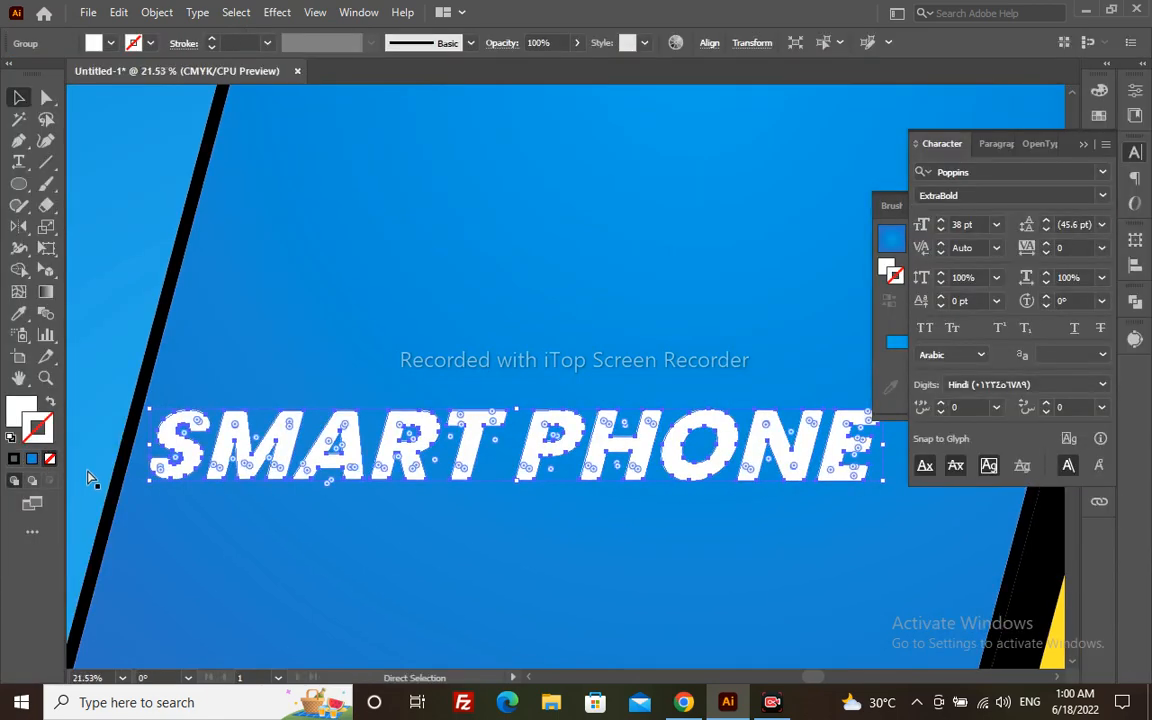
key("ctrl+minus")
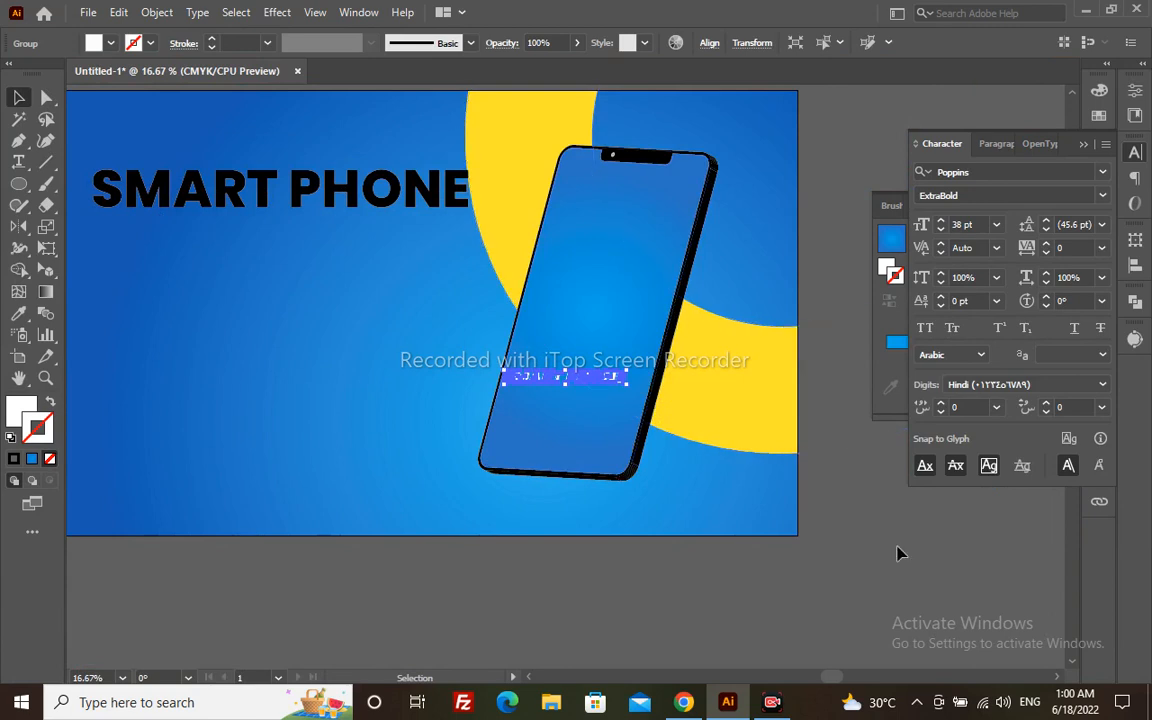
left_click(897, 548)
- Rotate the white SMART PHONE outlines slightly clockwise with Free Transform to follow the phone's tilt
key("z")
left_click(596, 395)
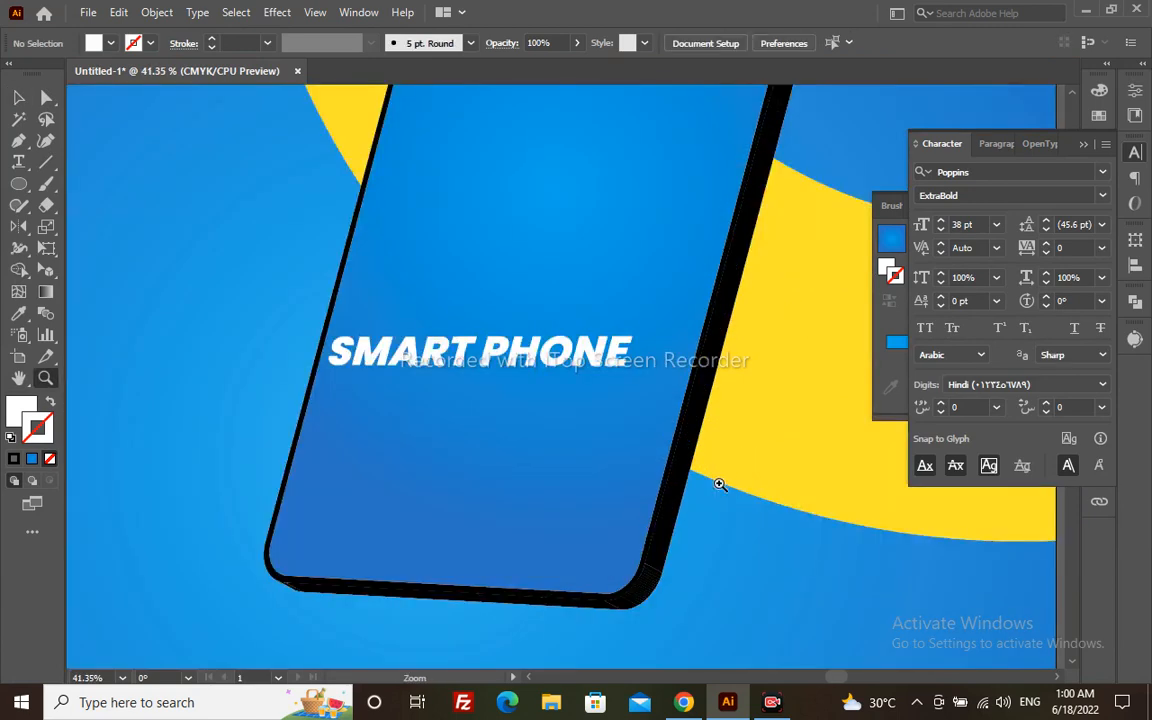
key("v")
left_click(627, 355)
key("e")
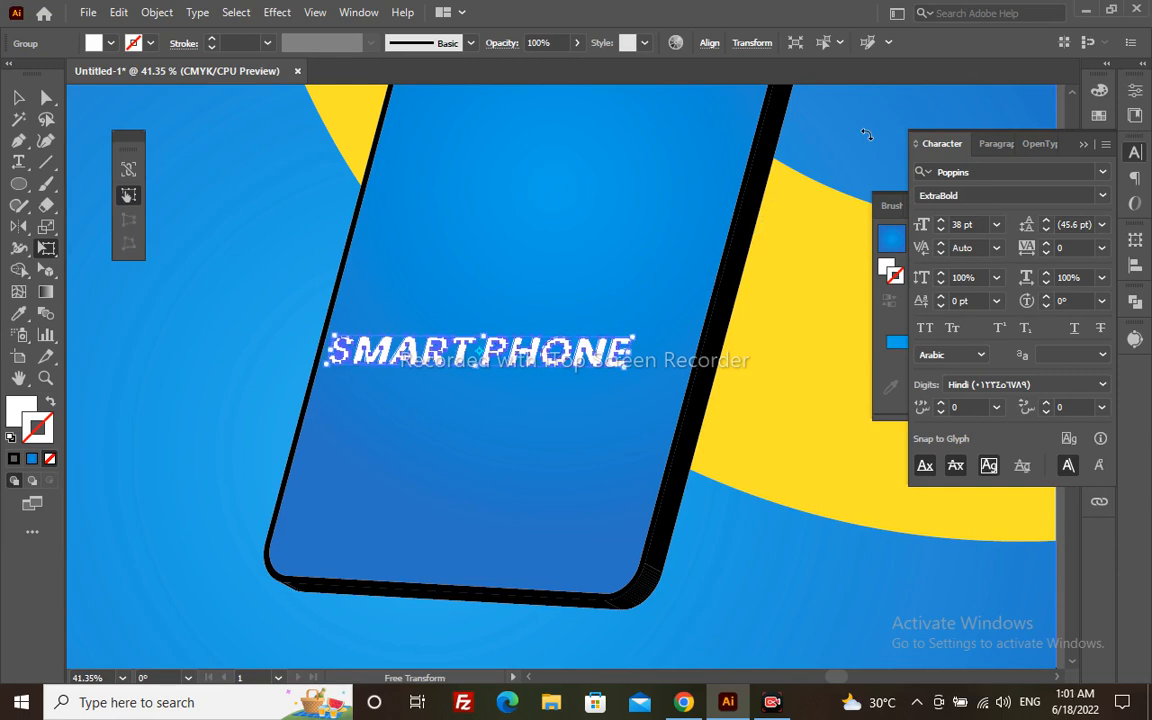
left_click_drag(868, 137, 874, 148)
key("ctrl+z")
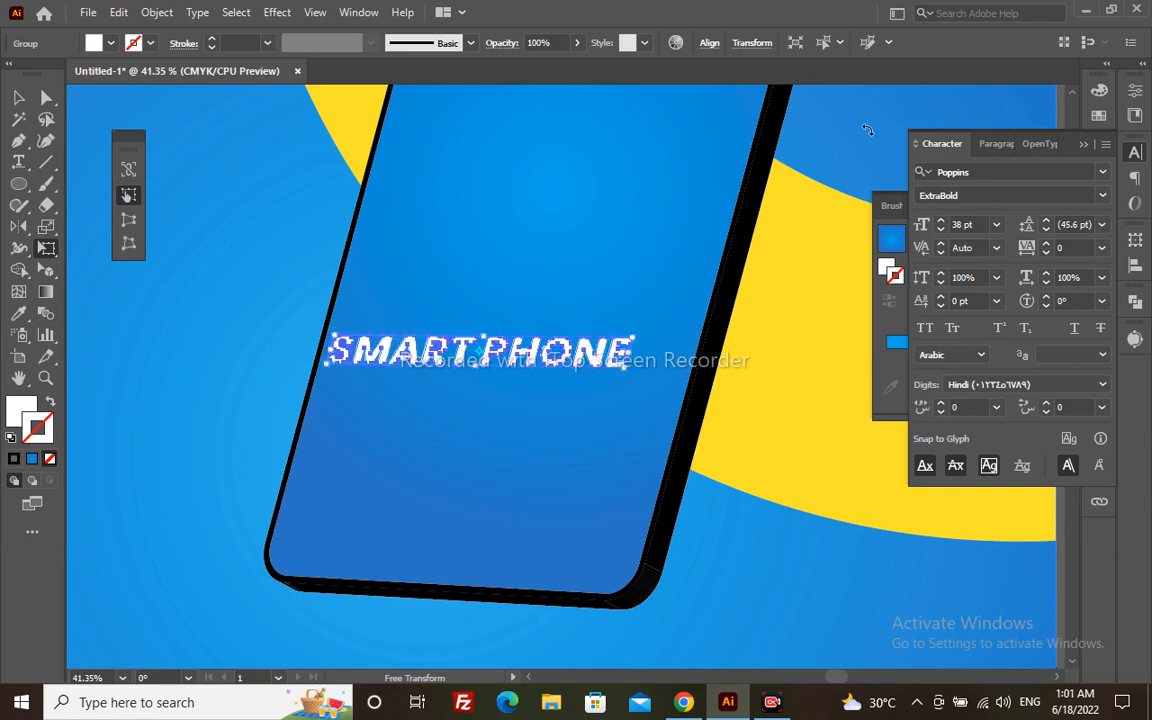
key("v")
left_click(707, 560)
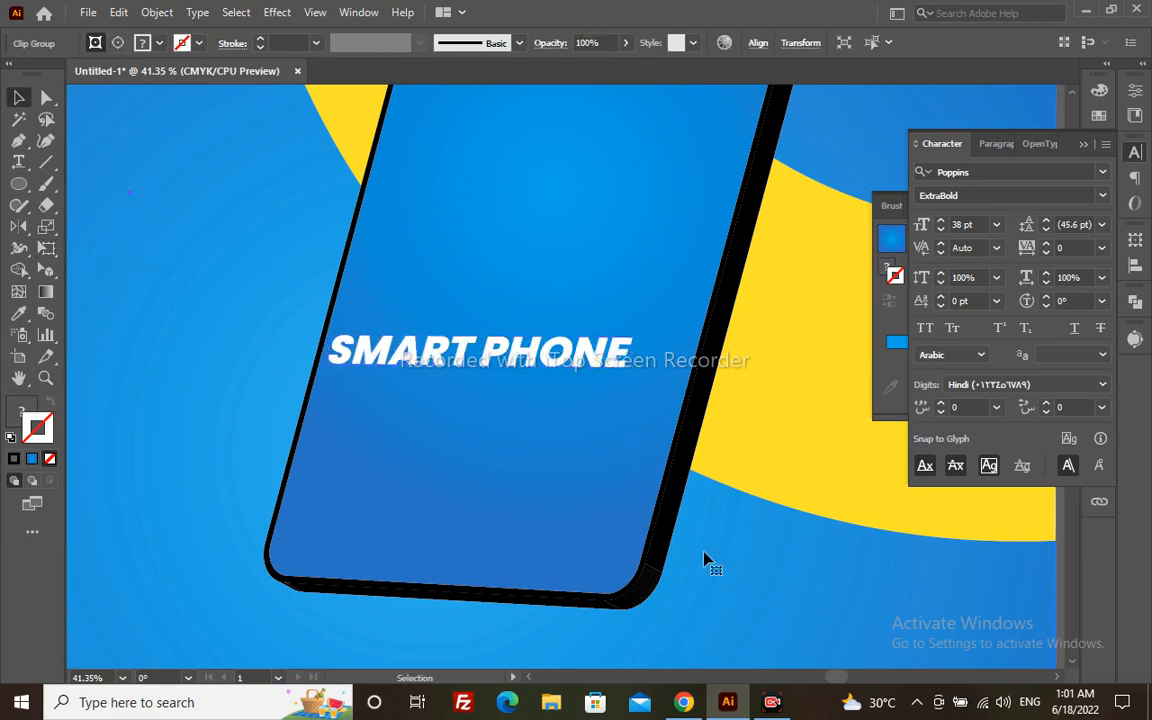
- Fine-tune the right end of the white SMART PHONE outlines with Free Transform, pulling it slightly inward
key("z")
left_click_drag(232, 286, 875, 462)
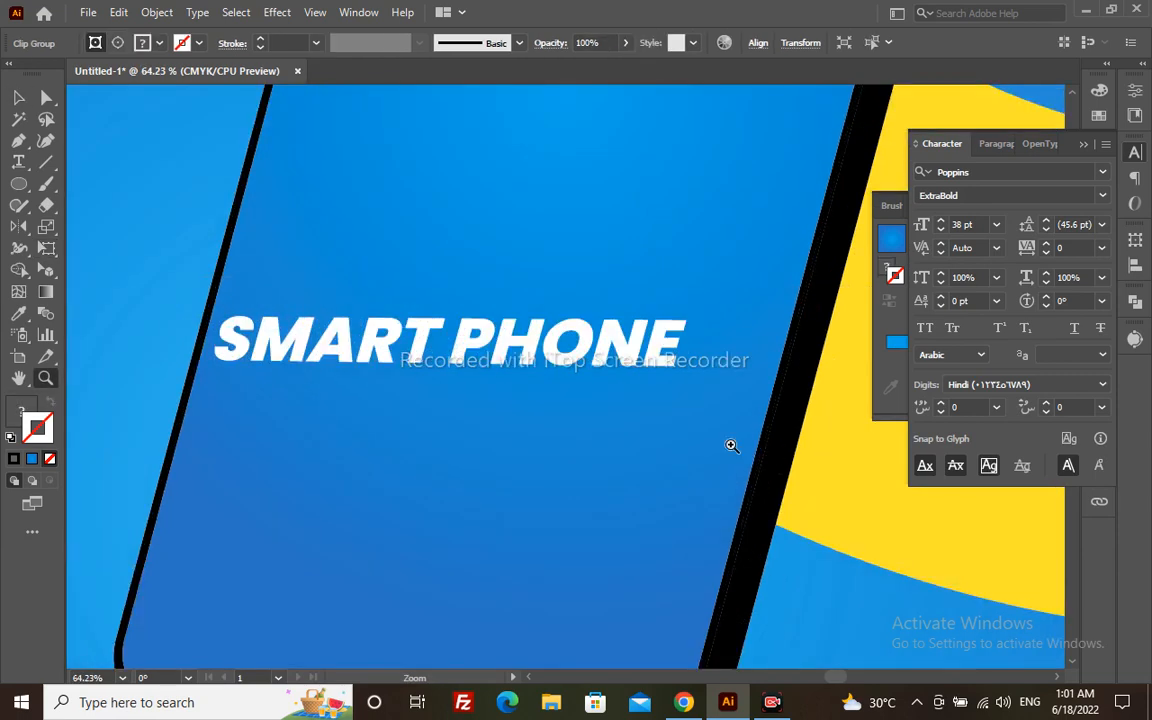
key("v")
left_click(662, 348)
key("e")
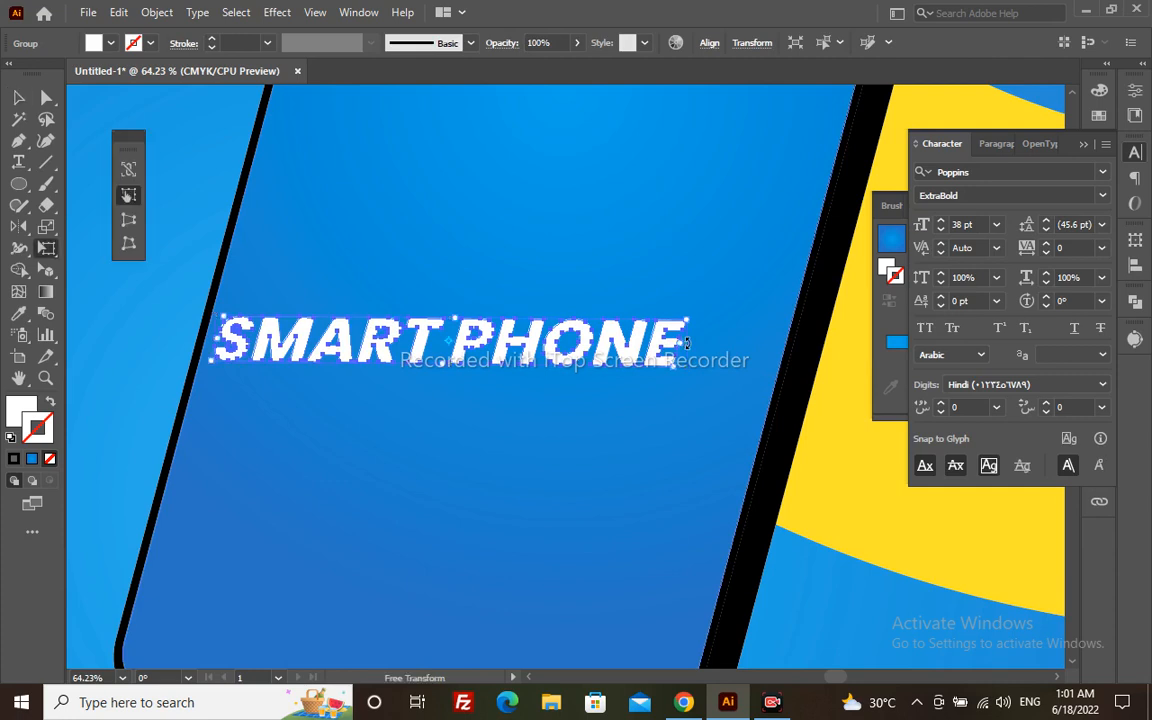
left_click_drag(688, 345, 681, 344)
key("v")
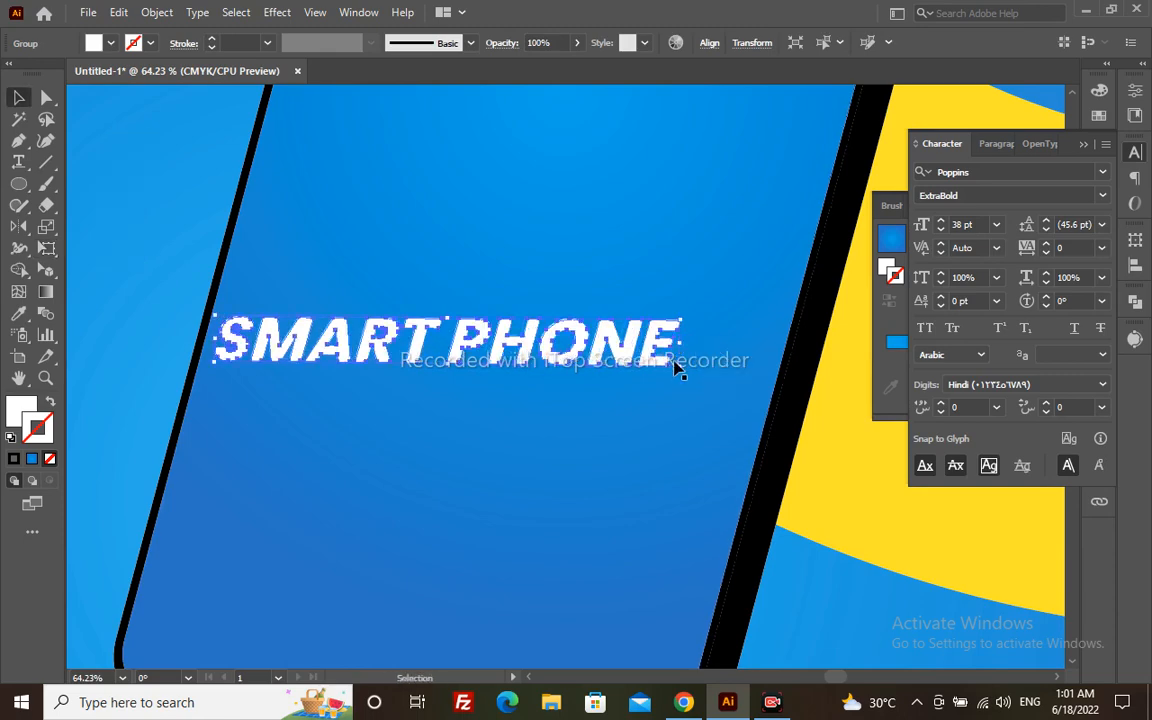
- Duplicate the black SMART PHONE headline over the phone and replace the copy's text with "MOCKUP"
left_click(532, 383, "ctrl+alt")
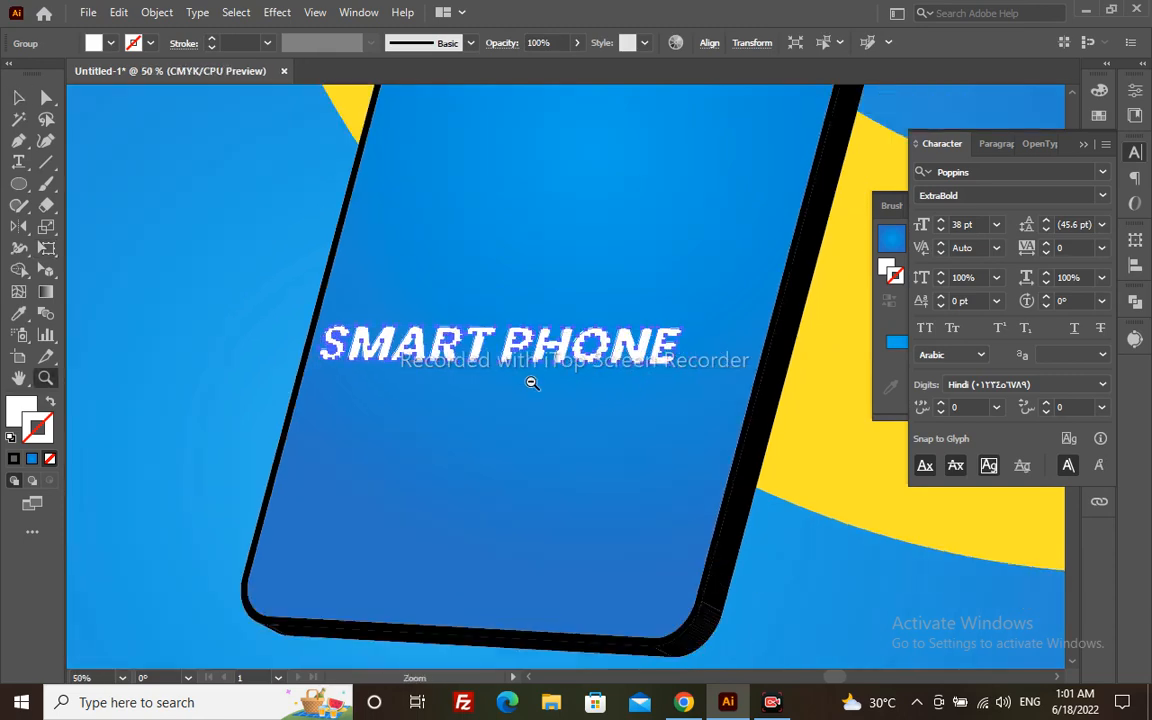
left_click(532, 383, "ctrl+alt")
left_click(532, 383, "ctrl+alt")
left_click_drag(288, 123, 626, 228)
triple_click(628, 222)
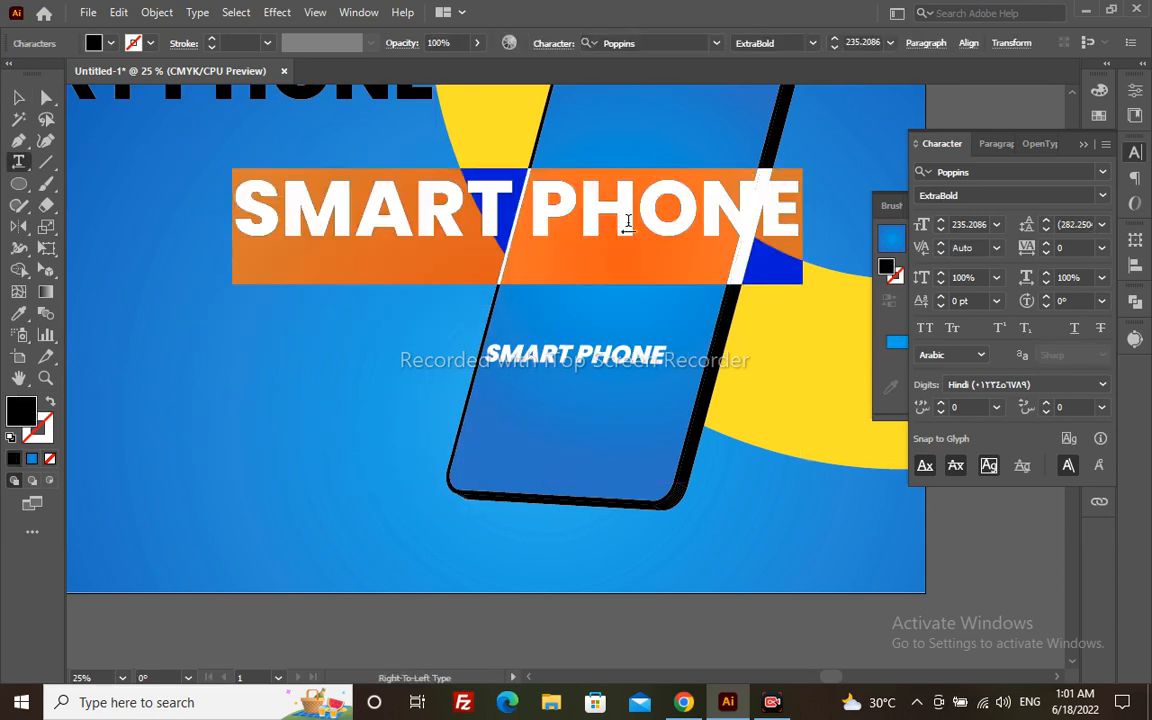
type("m")
key("BackSpace")
type("CKUP")
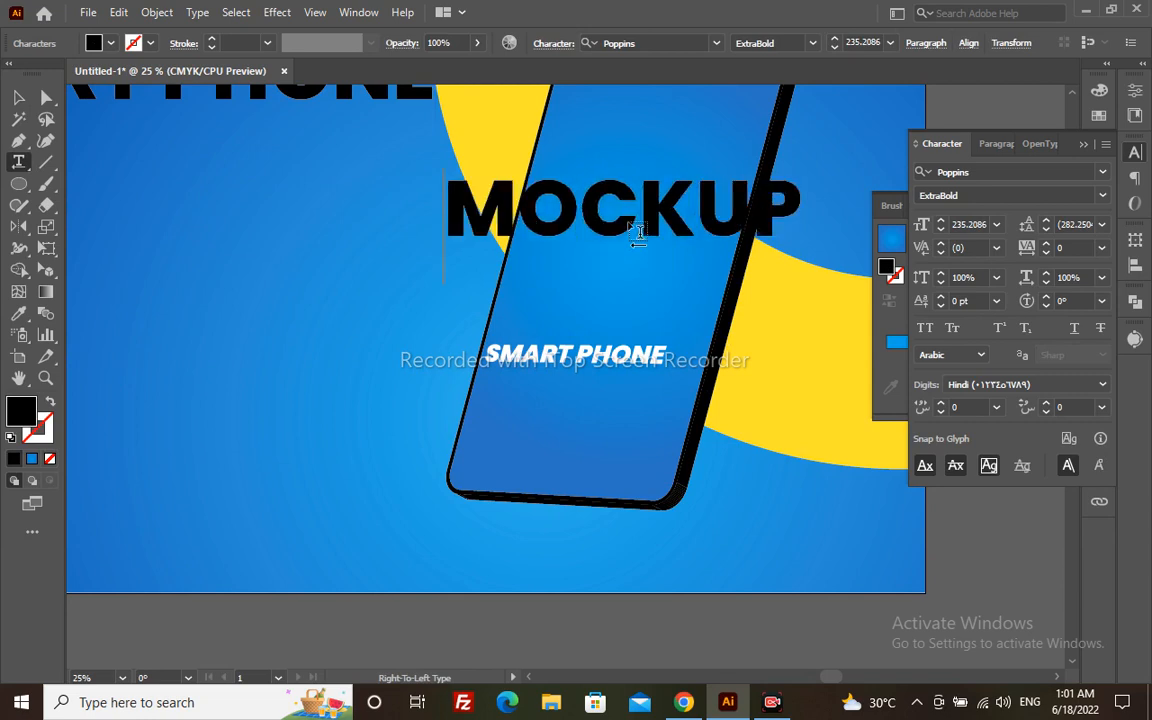
key("Escape")
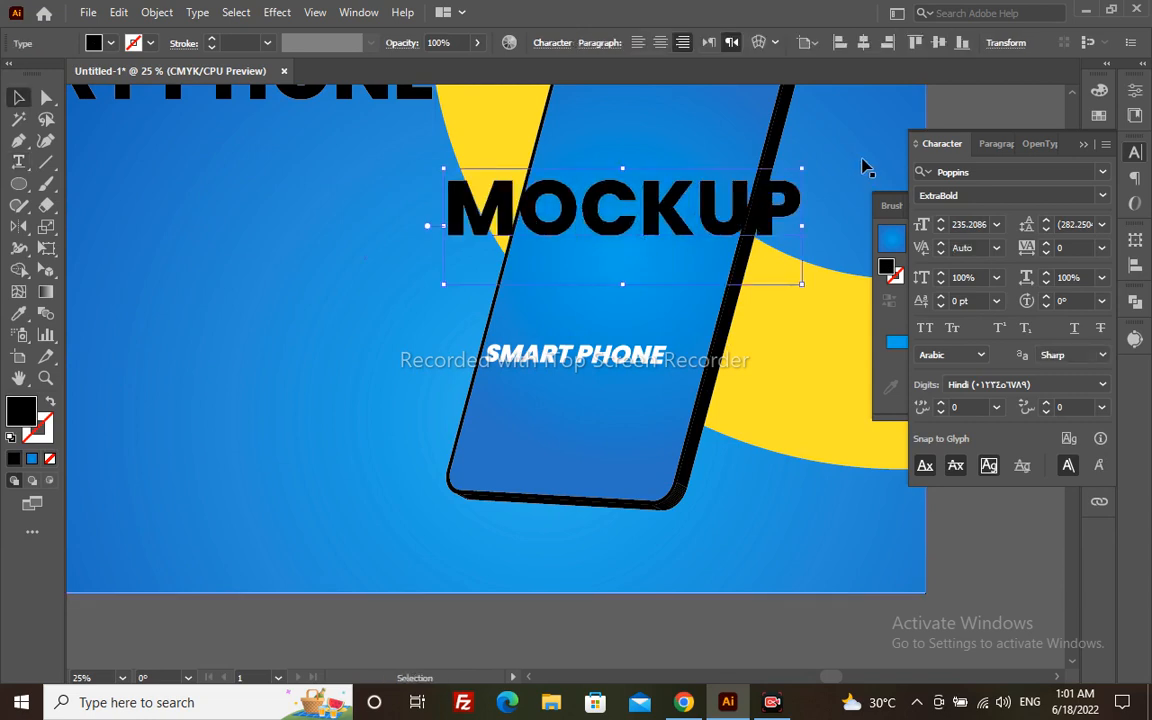
- Set the MOCKUP text to Poppins Regular and place it as outlines on the phone screen below SMART PHONE
left_click_drag(732, 260, 560, 417)
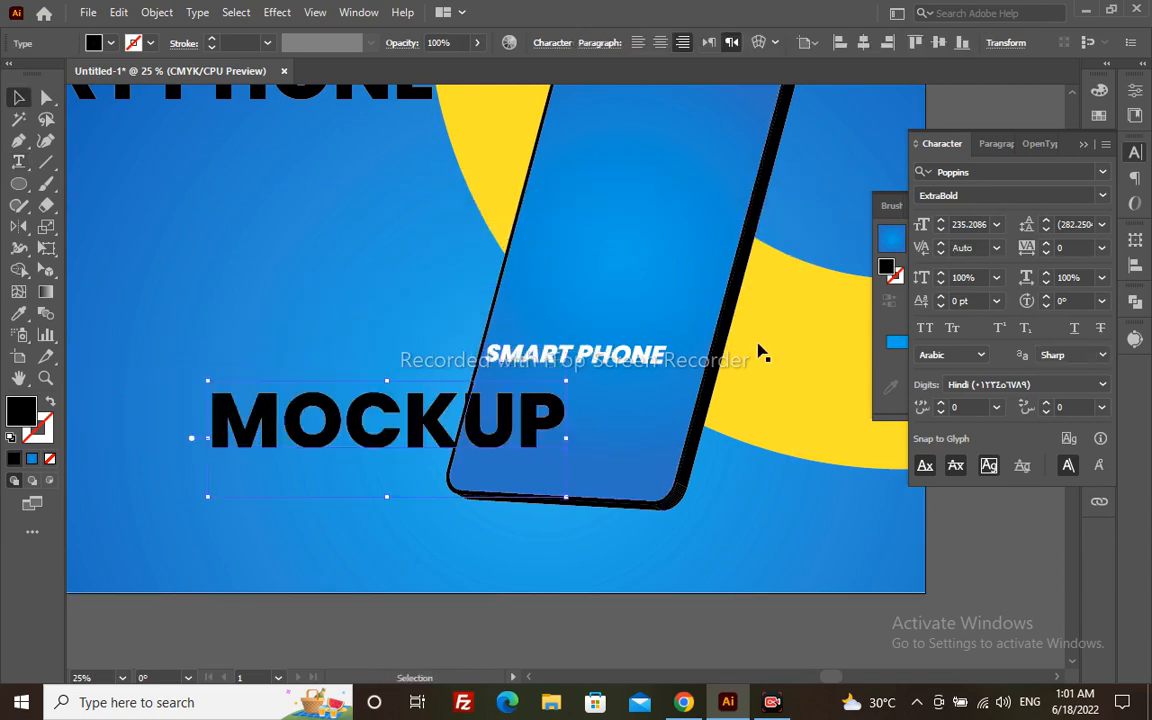
left_click(1104, 203)
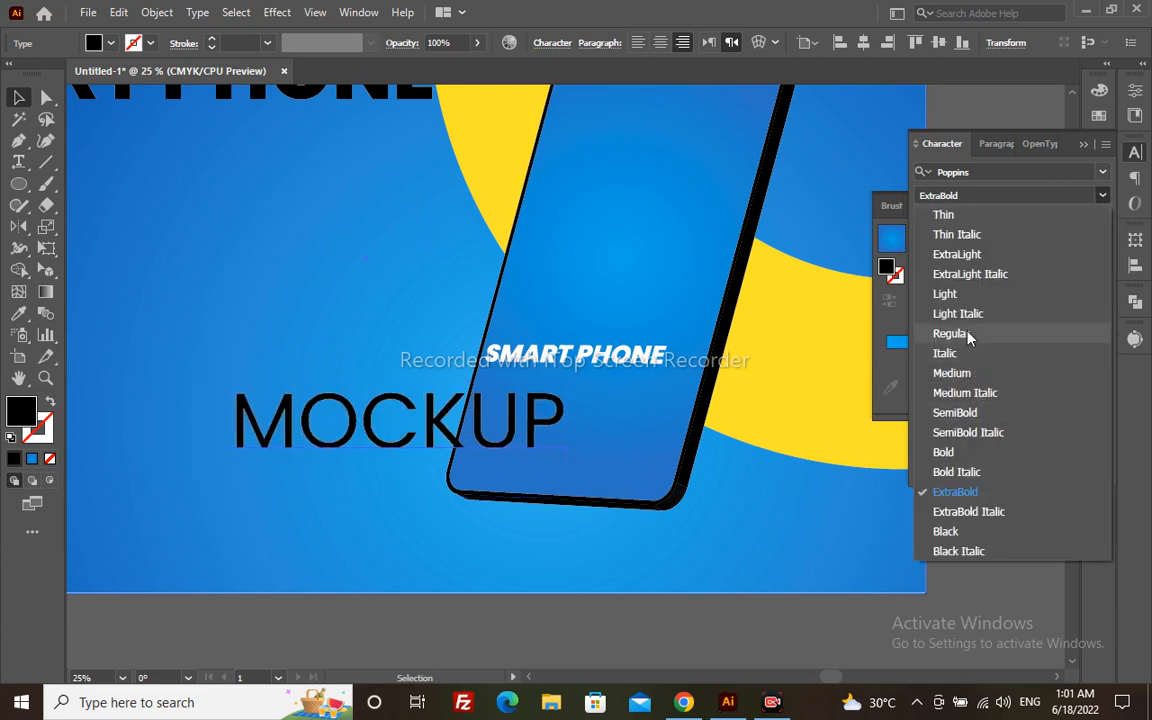
left_click(960, 334)
left_click_drag(548, 417, 521, 419)
key("ctrl+shift+o")
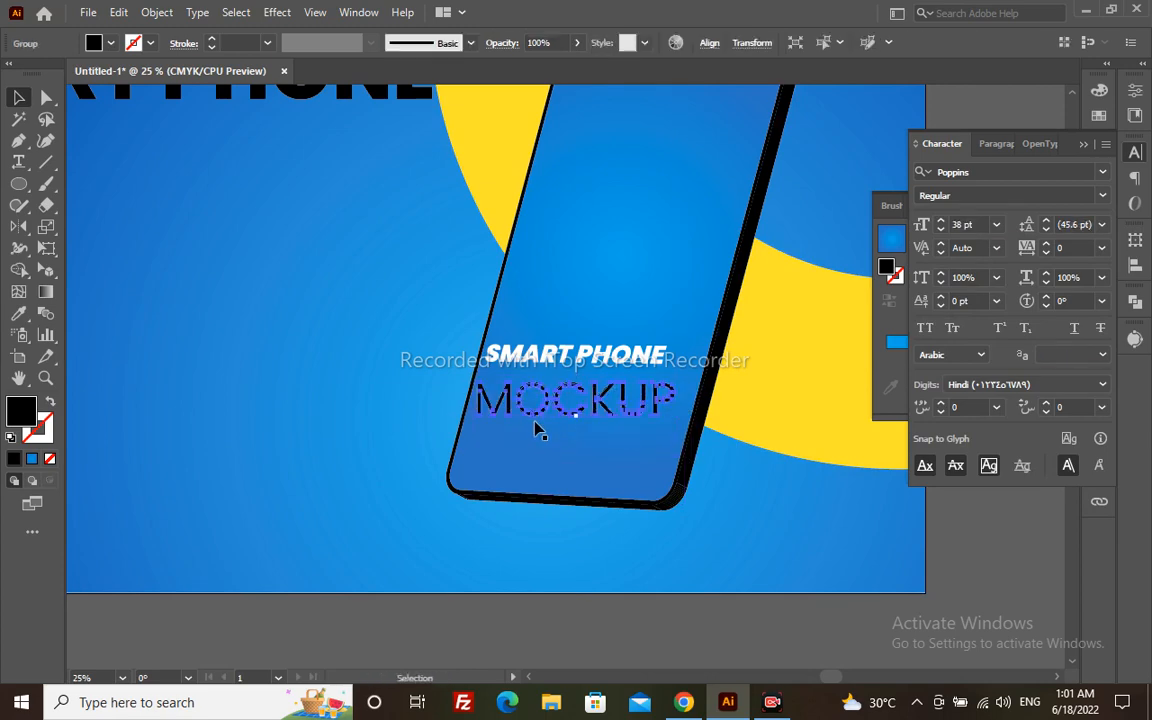
- Enlarge the outlined MOCKUP text until it spans the phone screen from edge to edge
key("z")
left_click_drag(627, 437, 743, 477)
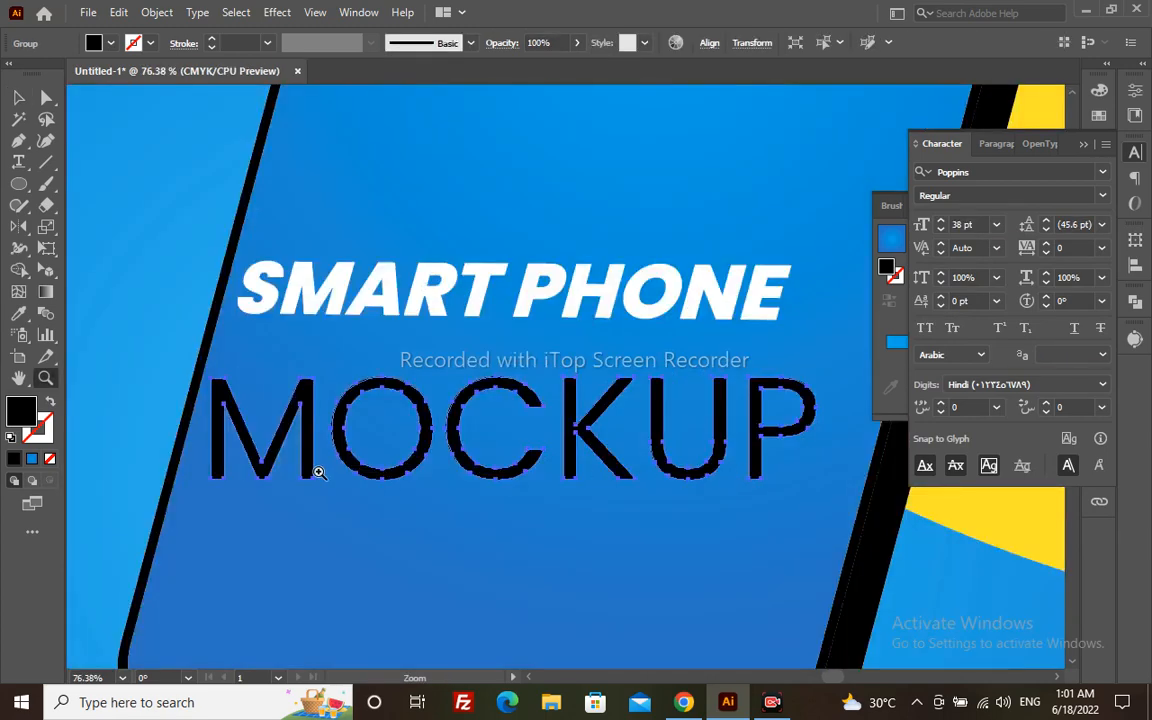
key("Tab")
key("Tab")
key("e")
left_click_drag(576, 428, 531, 441)
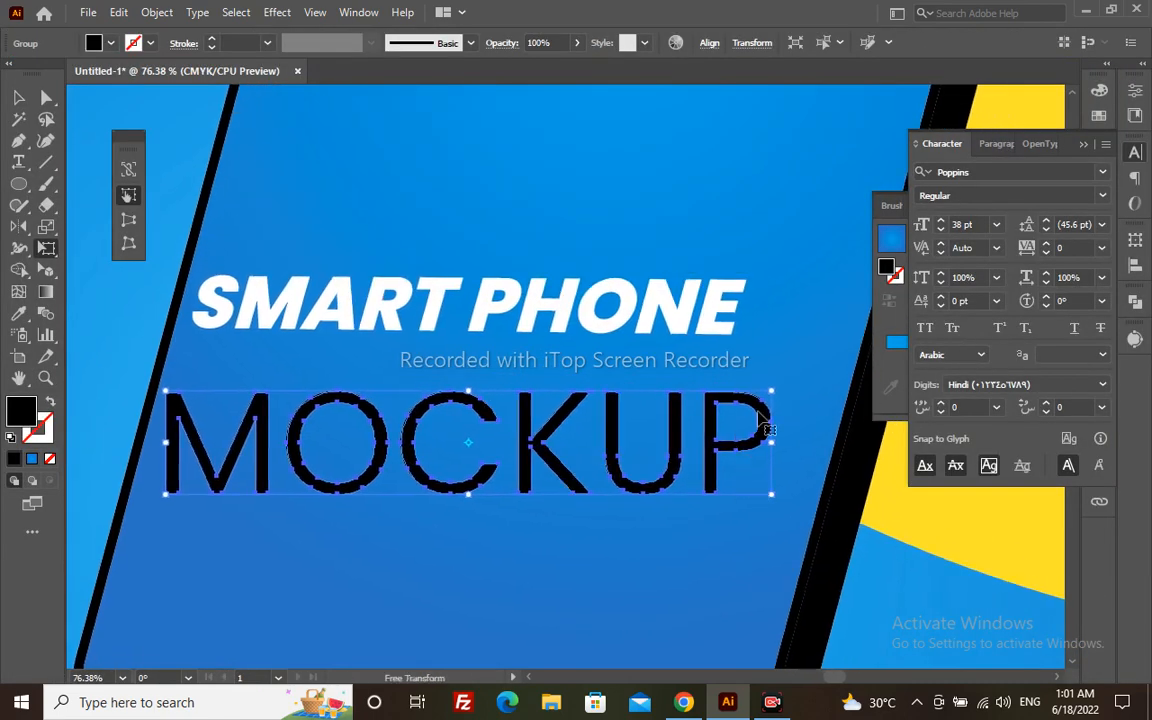
key("v")
left_click_drag(774, 493, 817, 502)
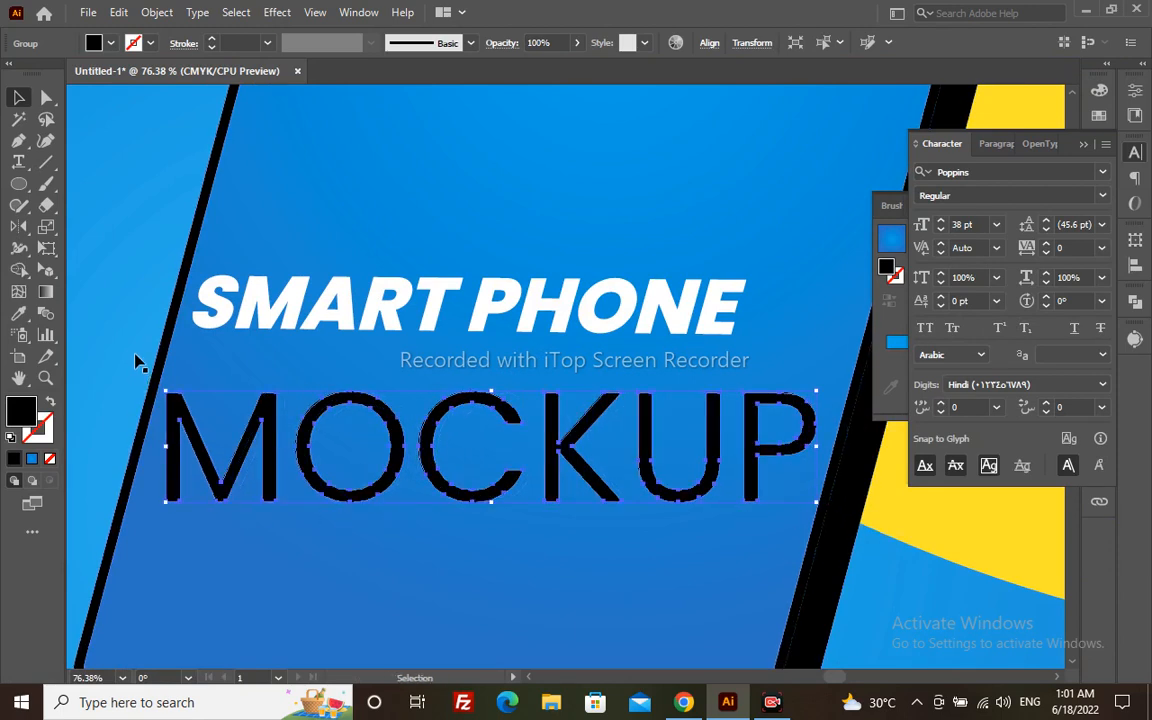
mouse_move(167, 402)
left_mouse_down()
mouse_move(159, 376)
mouse_move(160, 390)
left_mouse_up()
- Slant the MOCKUP outlines with Free Distort so both ends run parallel to the phone's sides
left_click(46, 248)
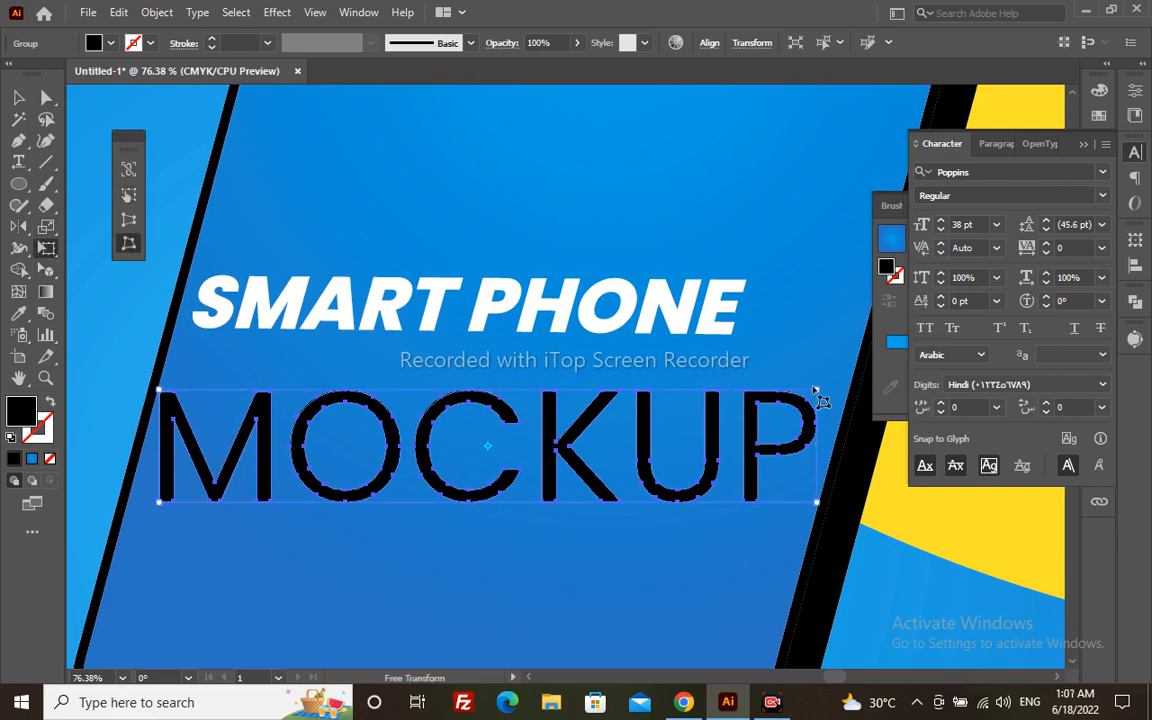
left_click_drag(818, 394, 848, 391)
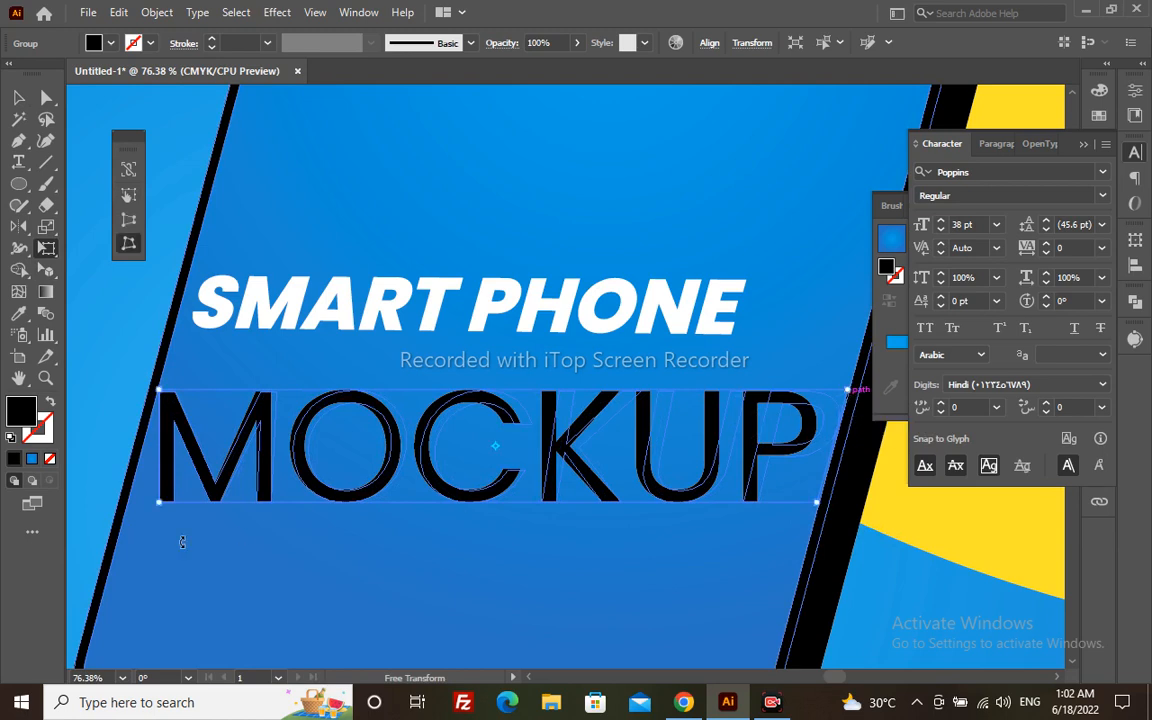
left_click_drag(161, 503, 128, 502)
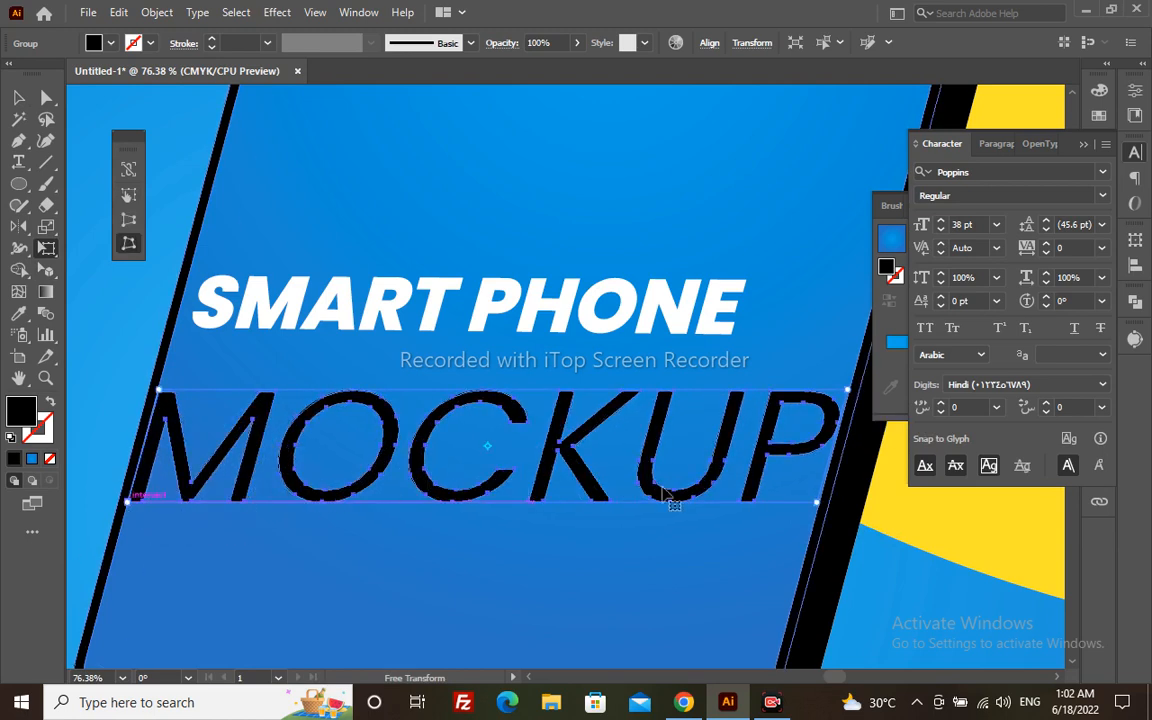
- Resize the slanted MOCKUP outlines to about the width of SMART PHONE and position them directly beneath it
key("v")
left_click_drag(843, 505, 703, 480)
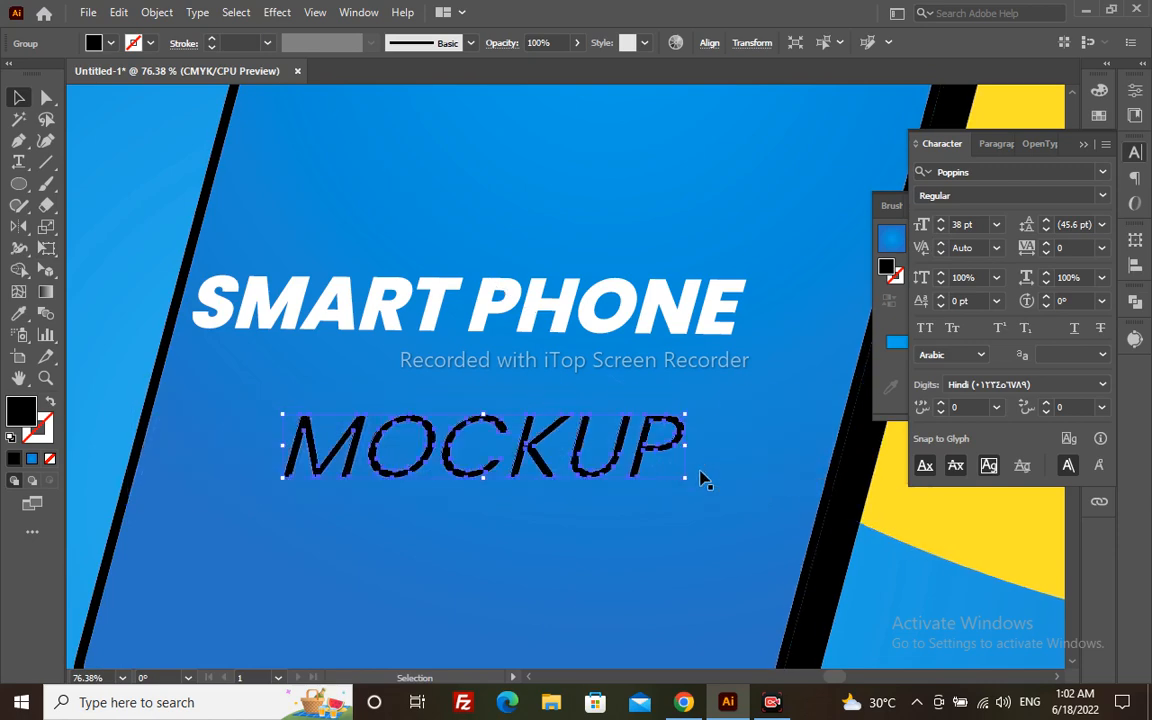
left_click_drag(628, 457, 570, 413)
key("ctrl+z")
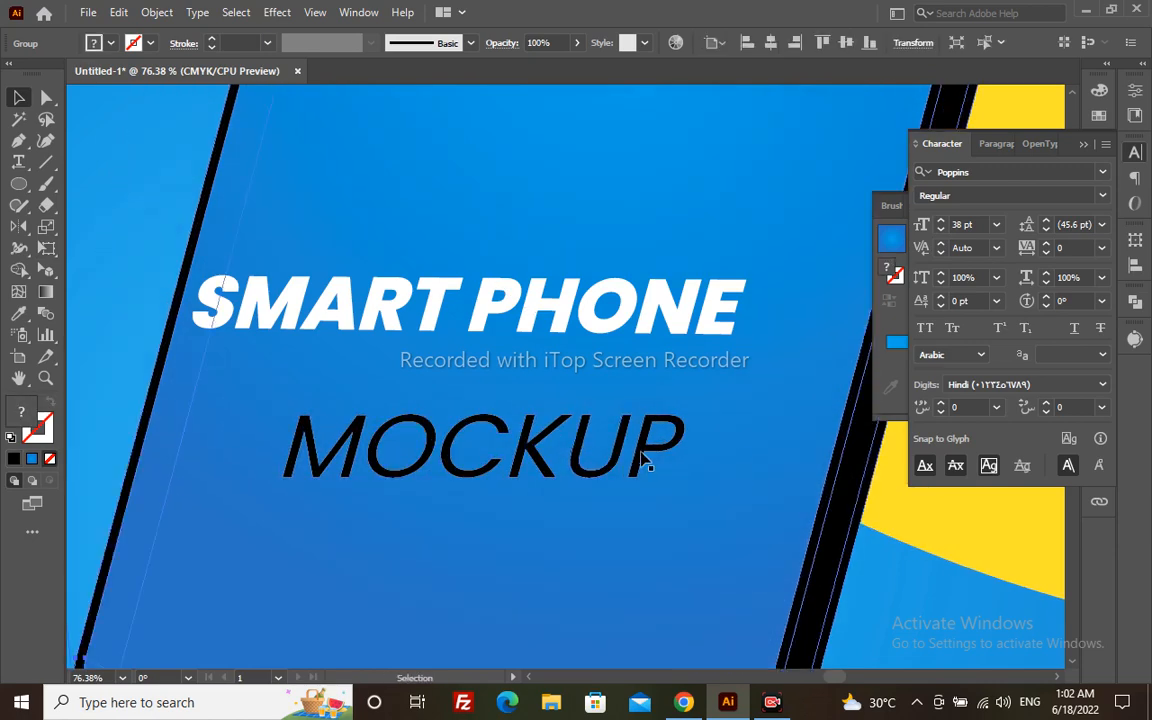
left_click(639, 453)
left_click_drag(640, 455, 730, 480)
left_click(742, 292)
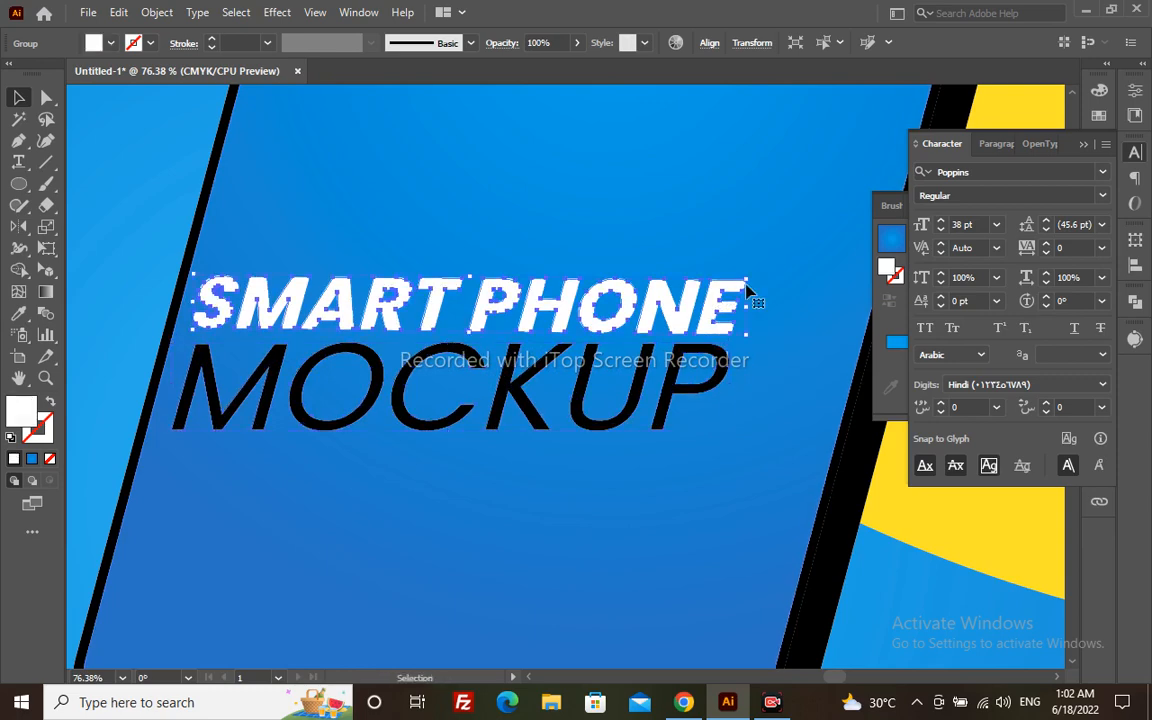
- Widen the SMART PHONE outlines to nearly the phone screen's right edge and nudge the MOCKUP outlines slightly down
left_click_drag(747, 277, 866, 255)
left_click(672, 424)
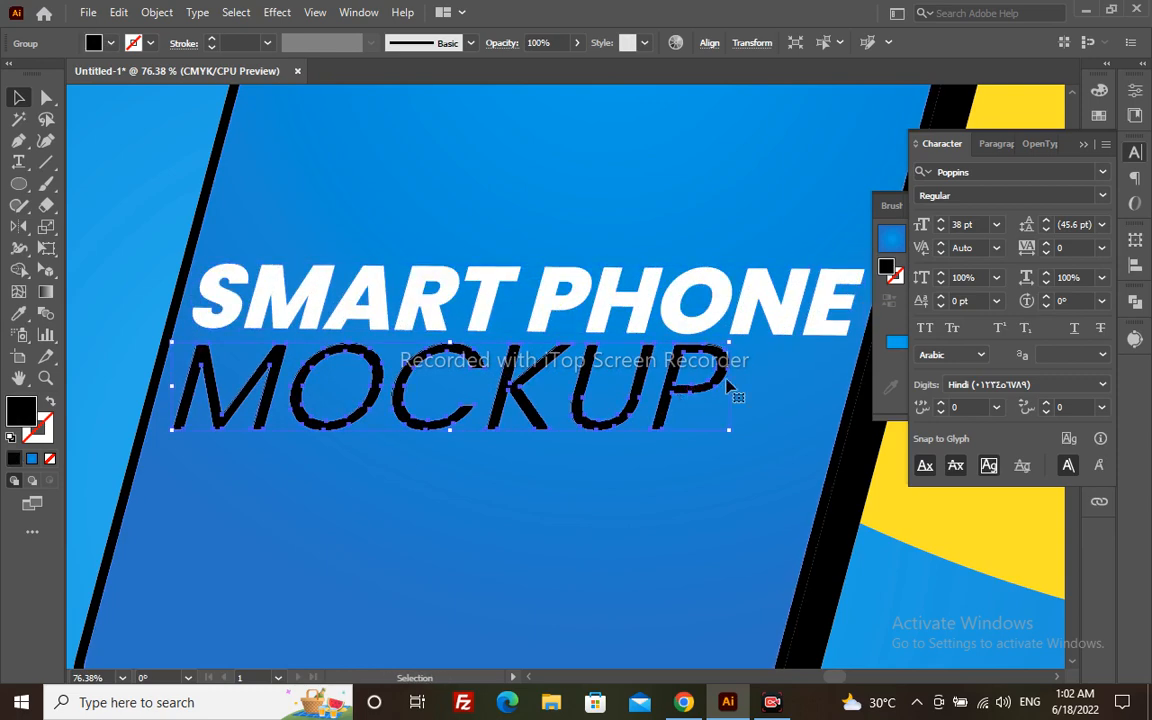
key("Down")
key("Down")
key("Down")
key("Down")
key("Down")
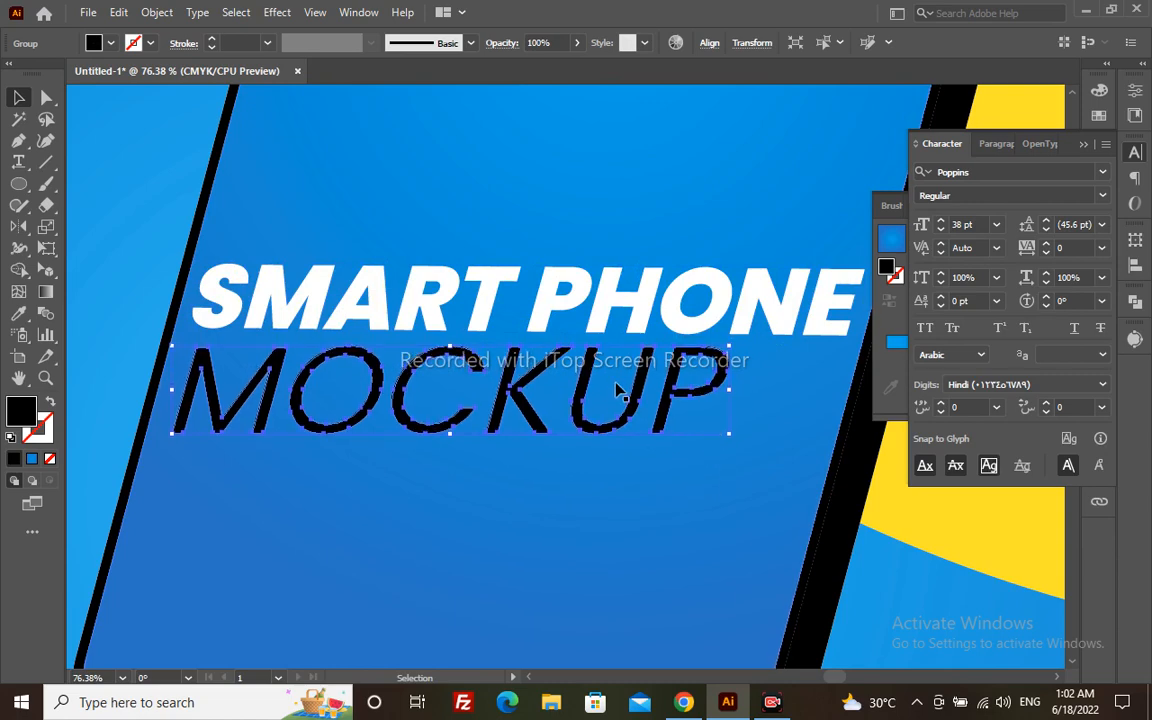
- Give the MOCKUP outlines a white fill and no stroke
key("d")
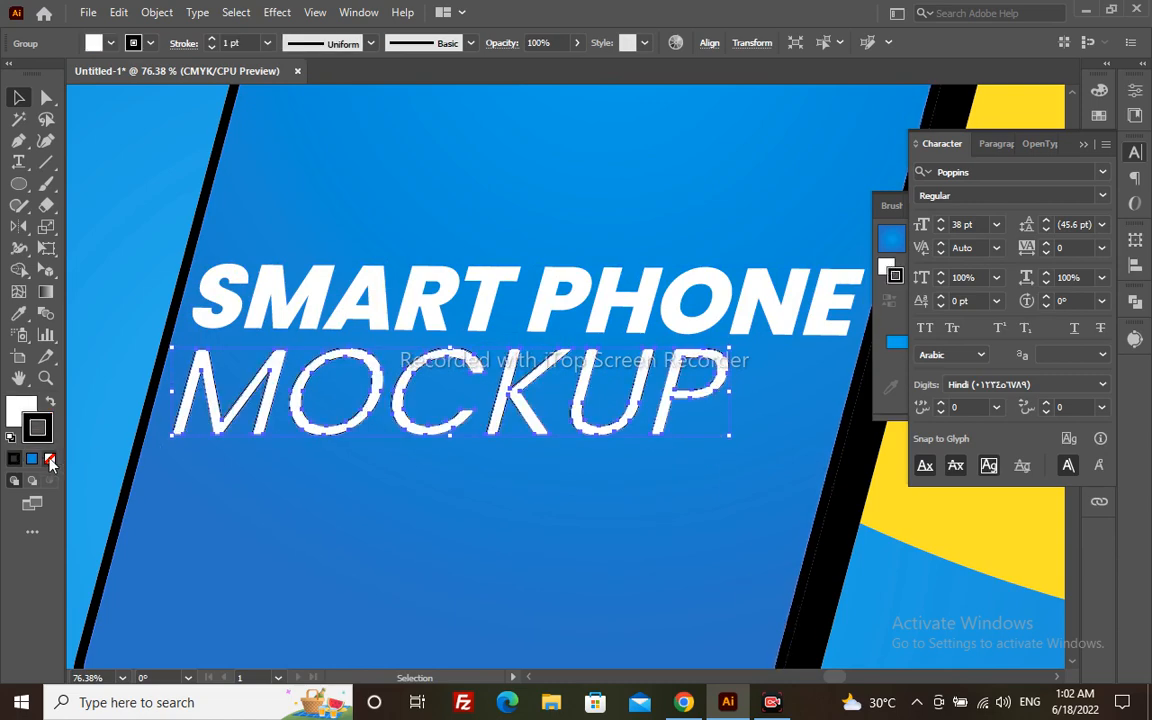
key("slash")
left_click(622, 432, "alt")
left_click(622, 432, "alt")
left_click(622, 432, "alt")
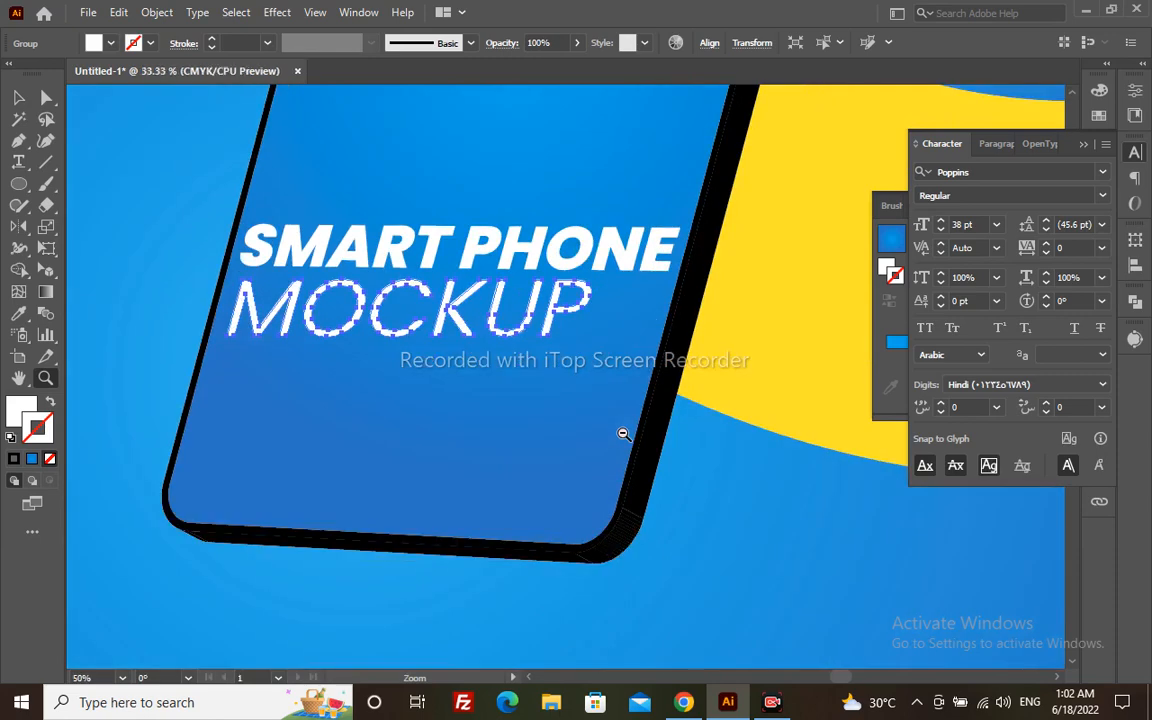
left_click(622, 432, "alt")
left_click(622, 432, "alt")
left_click_drag(484, 406, 548, 586)
key("v")
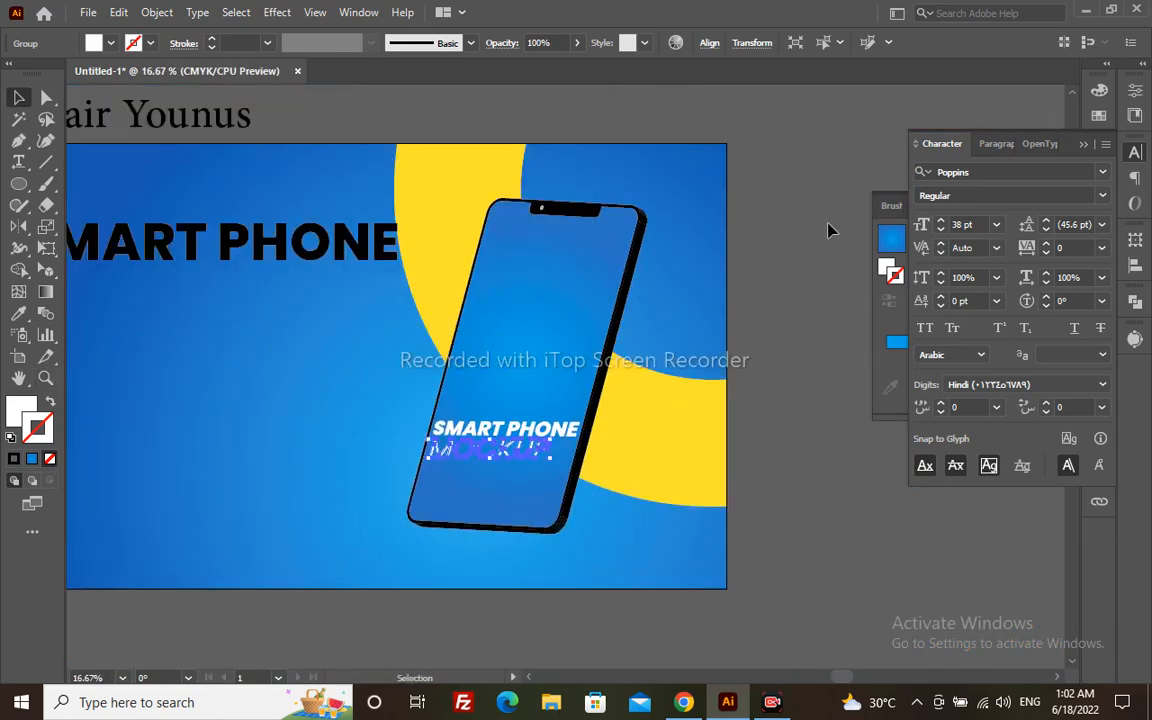
left_click(829, 228)
- Skew the MOCKUP outlines slightly downward at their right end with Free Transform to follow the phone's tilt
key("z")
left_click_drag(324, 404, 652, 527)
key("a")
left_click(690, 335)
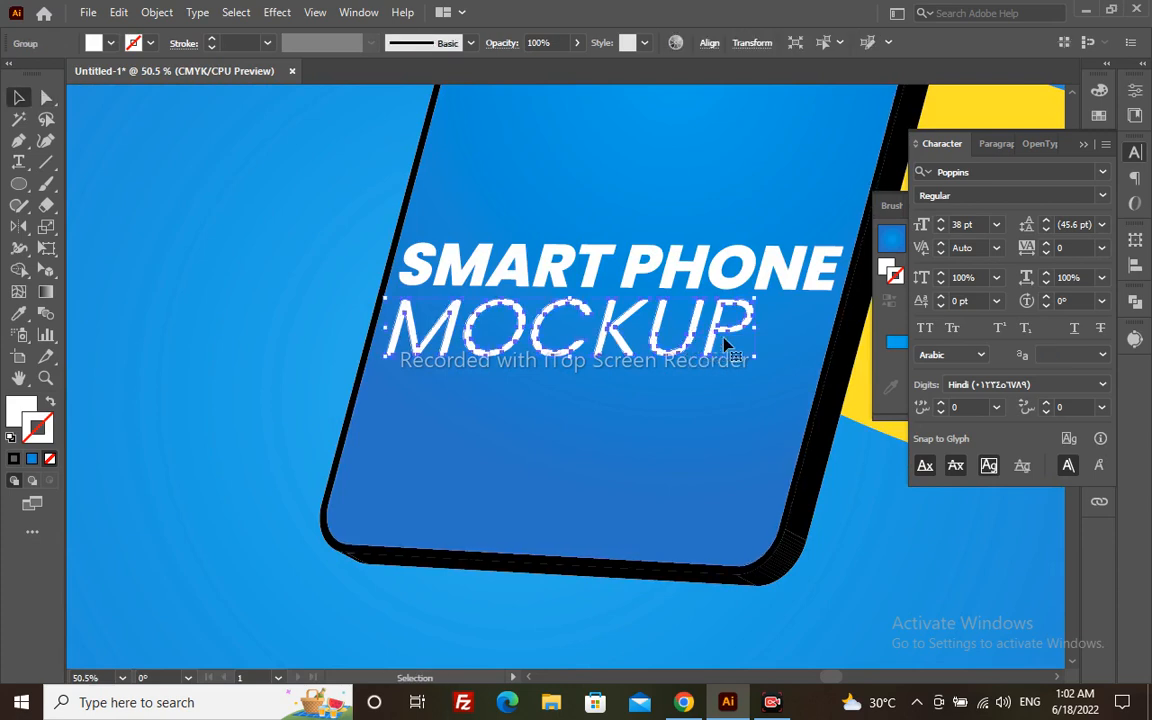
key("e")
left_click_drag(755, 324, 748, 334)
key("z")
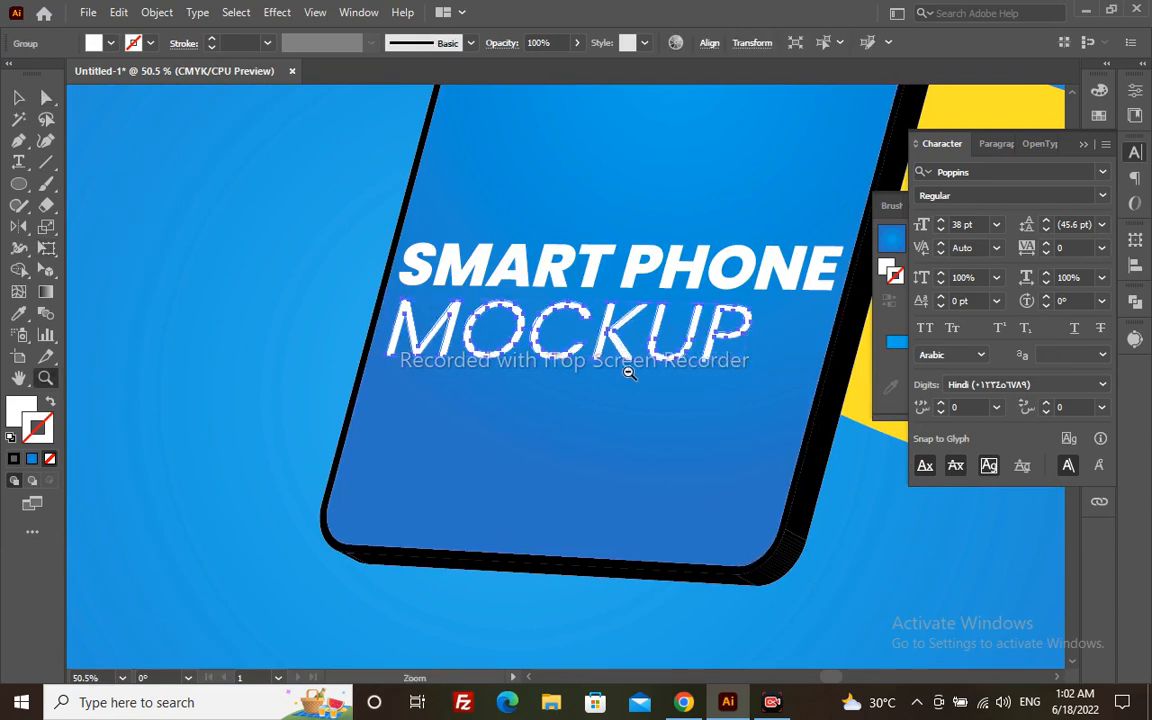
left_click(628, 370, "alt")
left_click(629, 372, "alt")
key("v")
left_click_drag(753, 410, 725, 609)
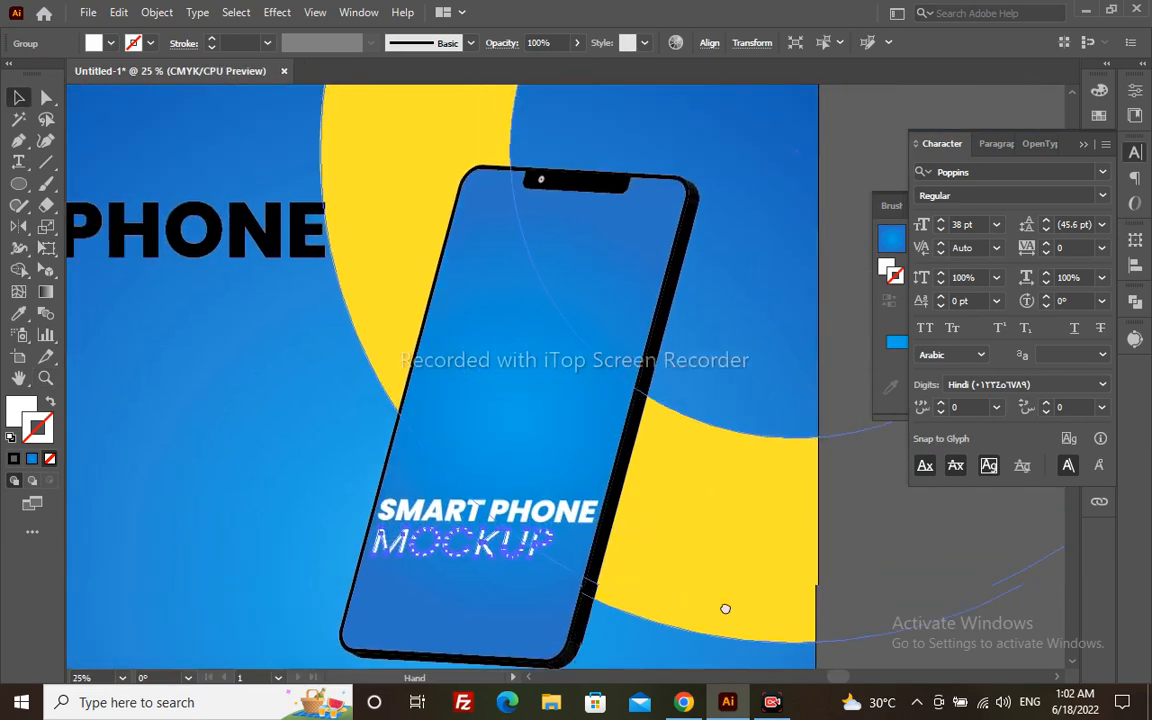
left_click(928, 576)
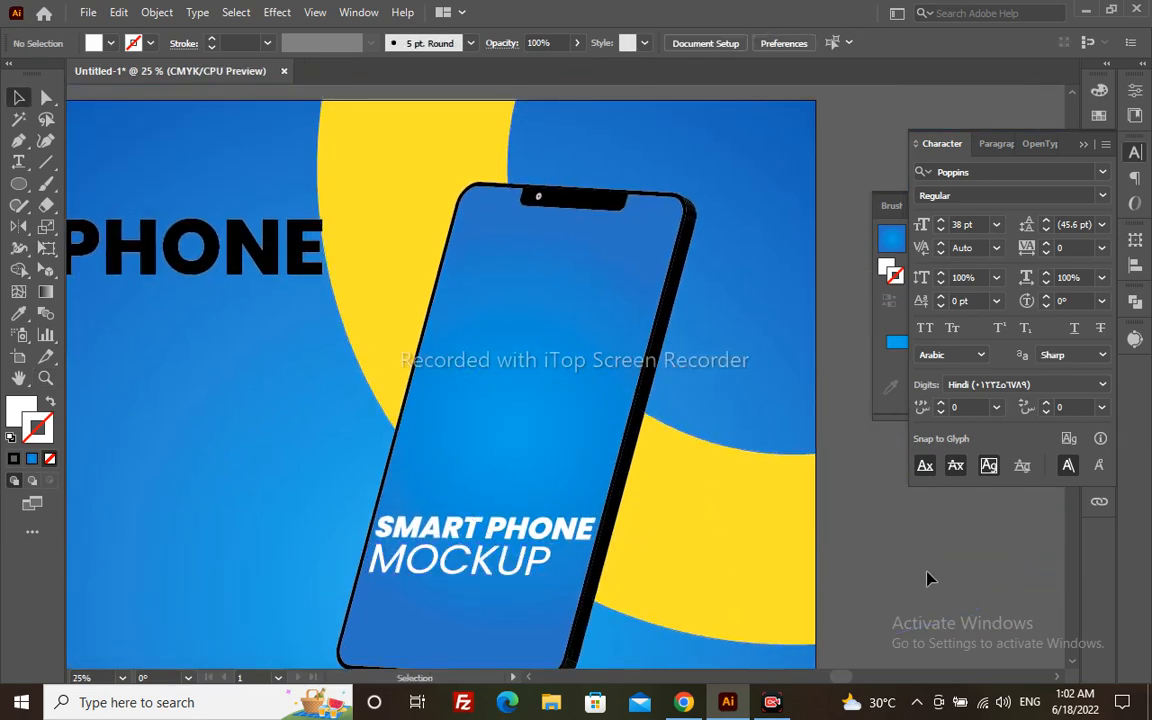
- Skew the SMART PHONE outlines slightly downward at their right end with Free Transform to match the phone's perspective
left_click(528, 530)
key("z")
left_click_drag(368, 463, 681, 599)
key("e")
left_click_drag(752, 364, 751, 375)
key("z")
left_click(638, 338, "alt")
left_click(638, 338, "alt")
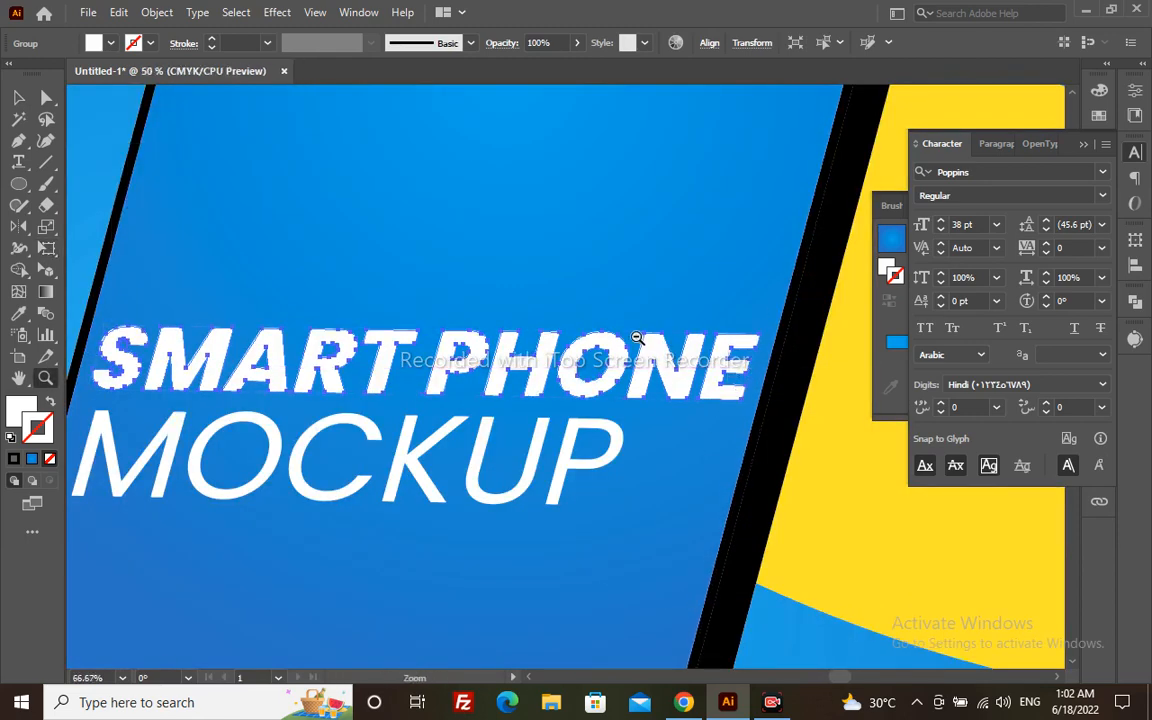
left_click(582, 377, "alt")
left_click(582, 377, "alt")
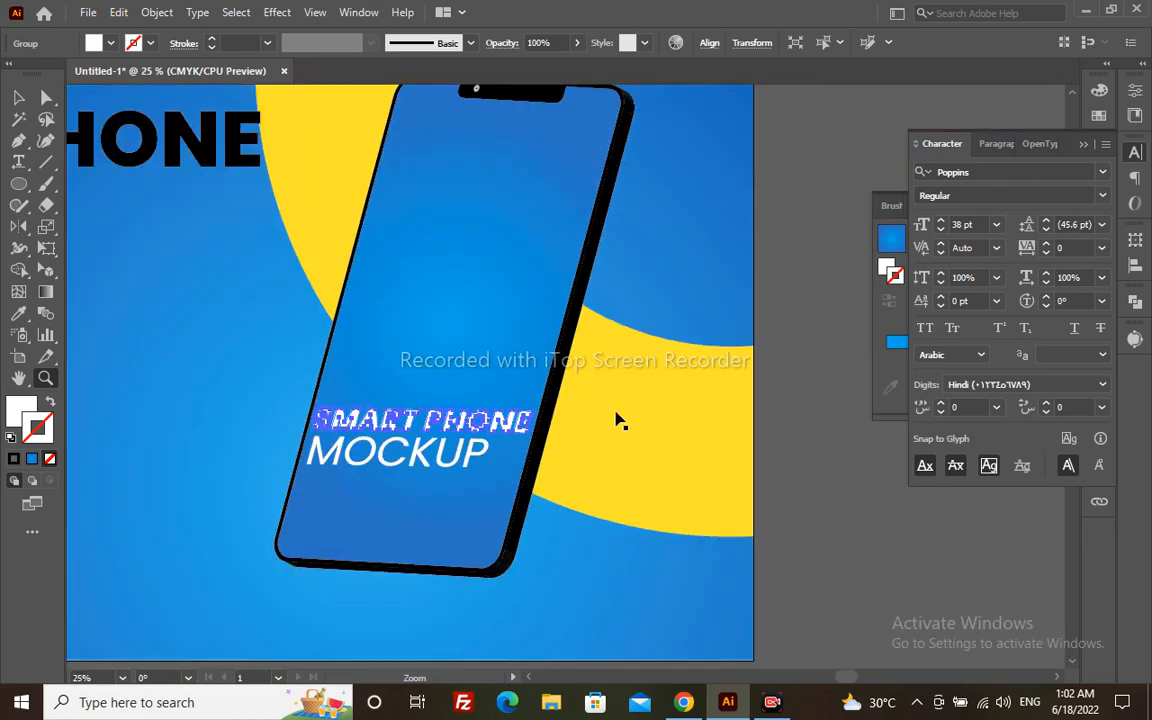
key("v")
left_click(864, 470)
- Duplicate the large black SMART PHONE headline beside the phone and change the copy's text to 5G
left_click_drag(426, 450, 478, 506)
left_click(252, 213)
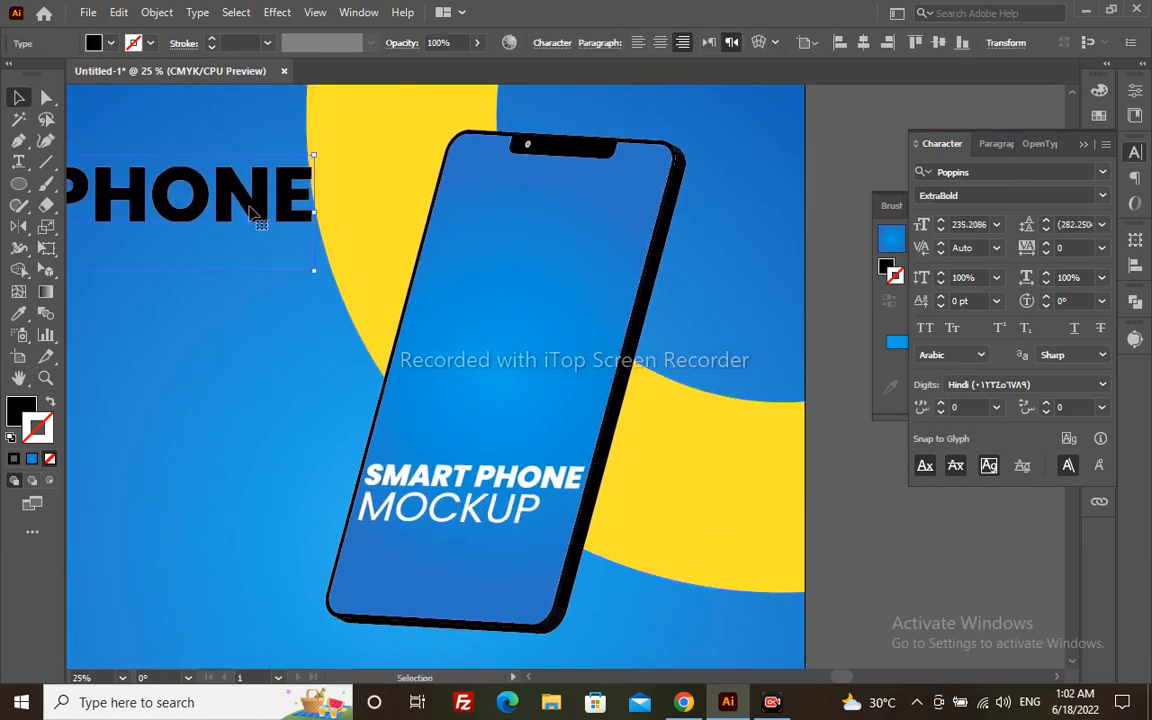
left_click_drag(222, 210, 705, 310, "alt")
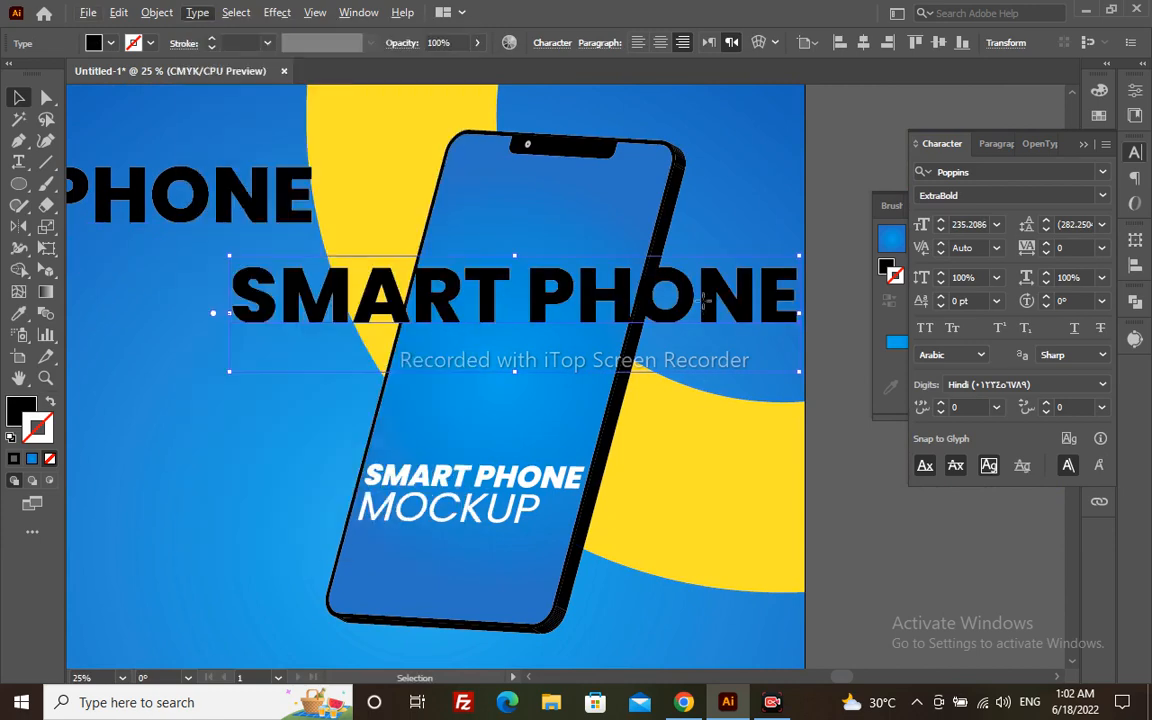
double_click(703, 305)
key("ctrl+a")
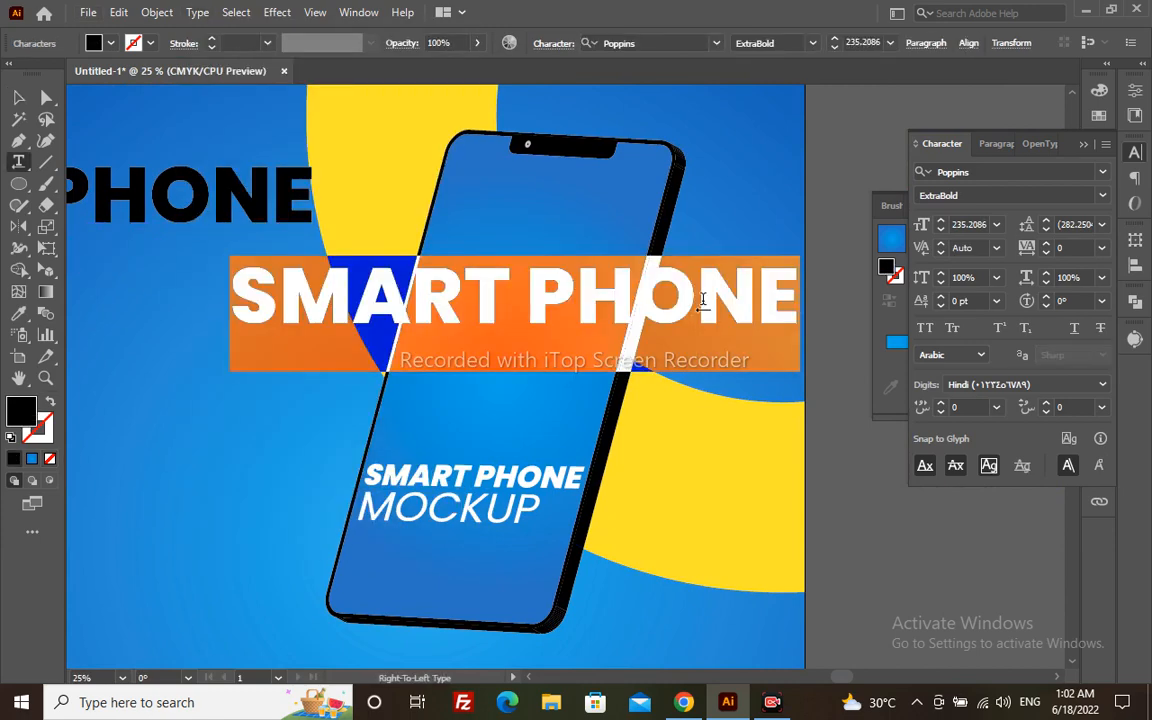
type("5G")
key("Escape")
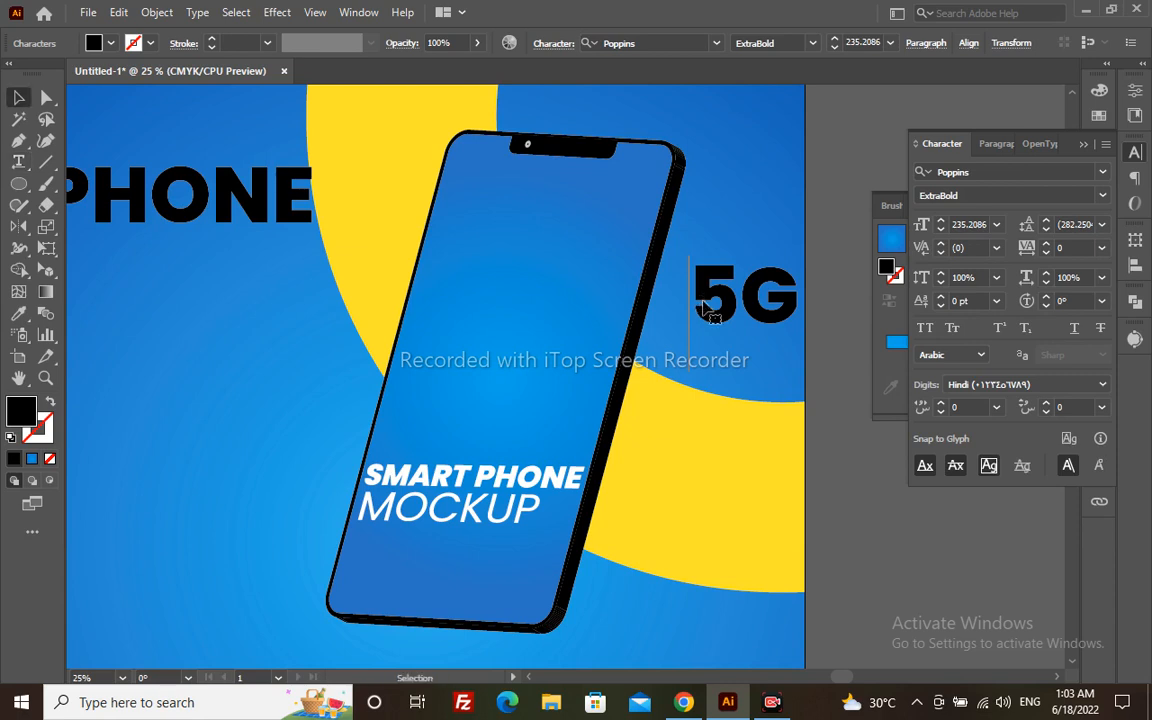
- Place the 5G text near the top of the phone screen, convert it to outlines and slant it with Free Transform
left_click_drag(740, 308, 494, 232)
key("e")
left_click_drag(497, 178, 522, 185)
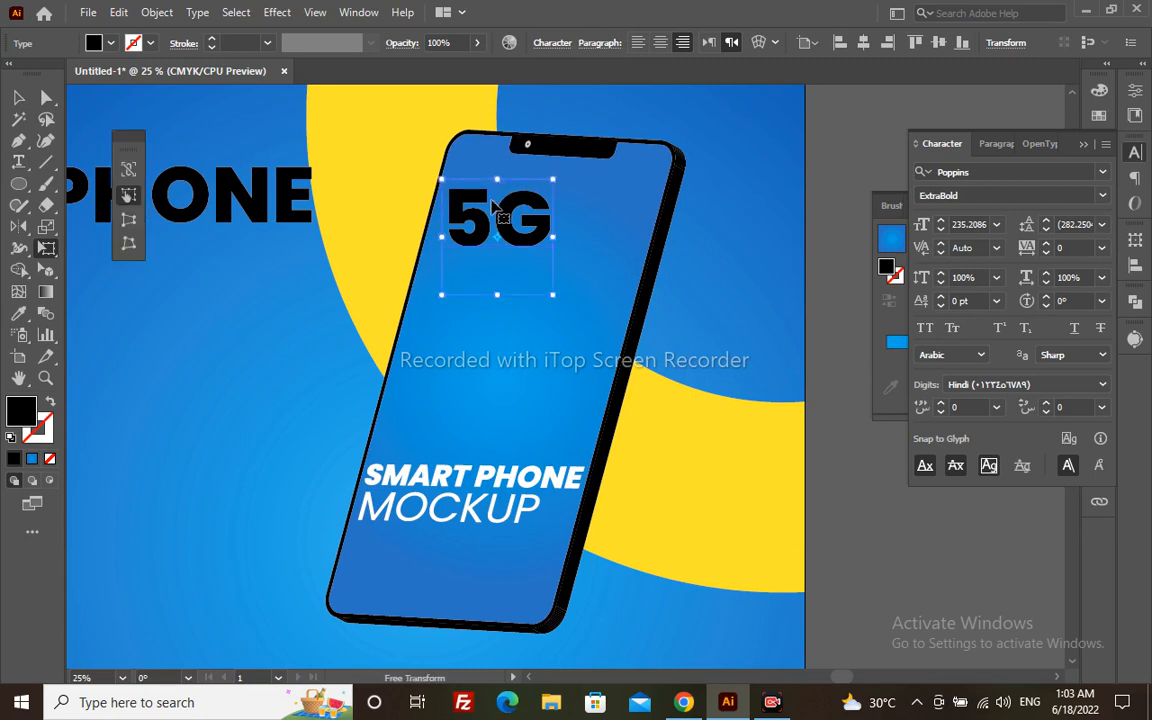
key("ctrl+shift+o")
left_click_drag(497, 190, 532, 190)
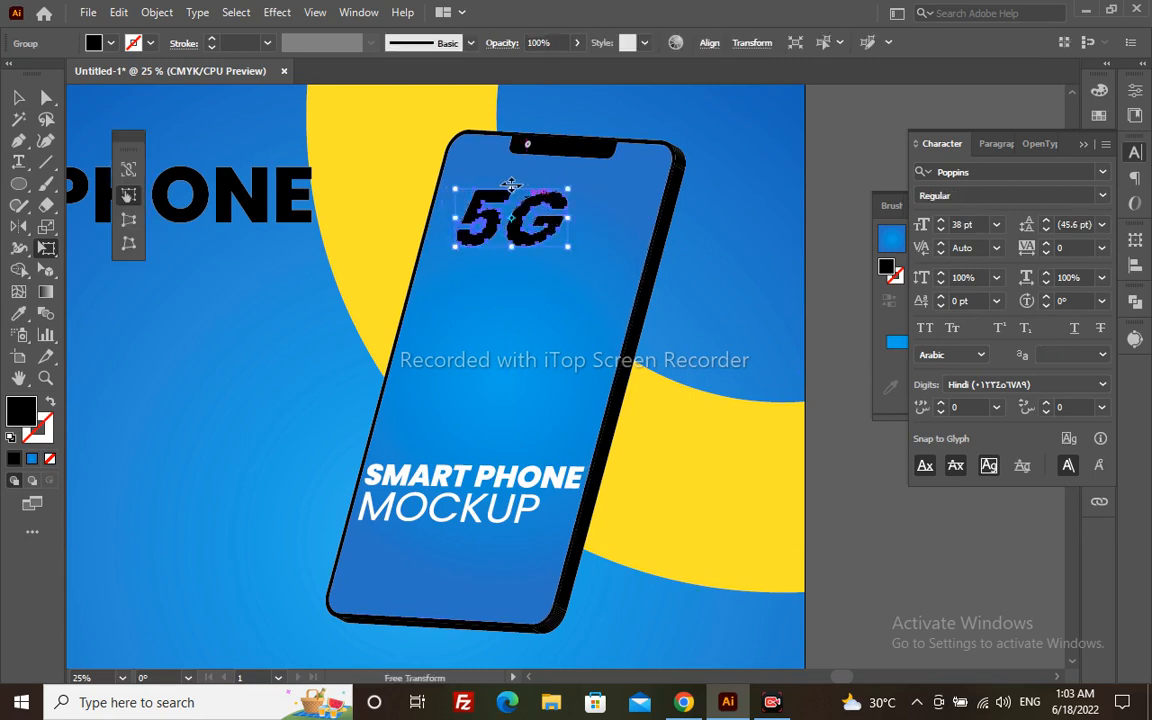
key("v")
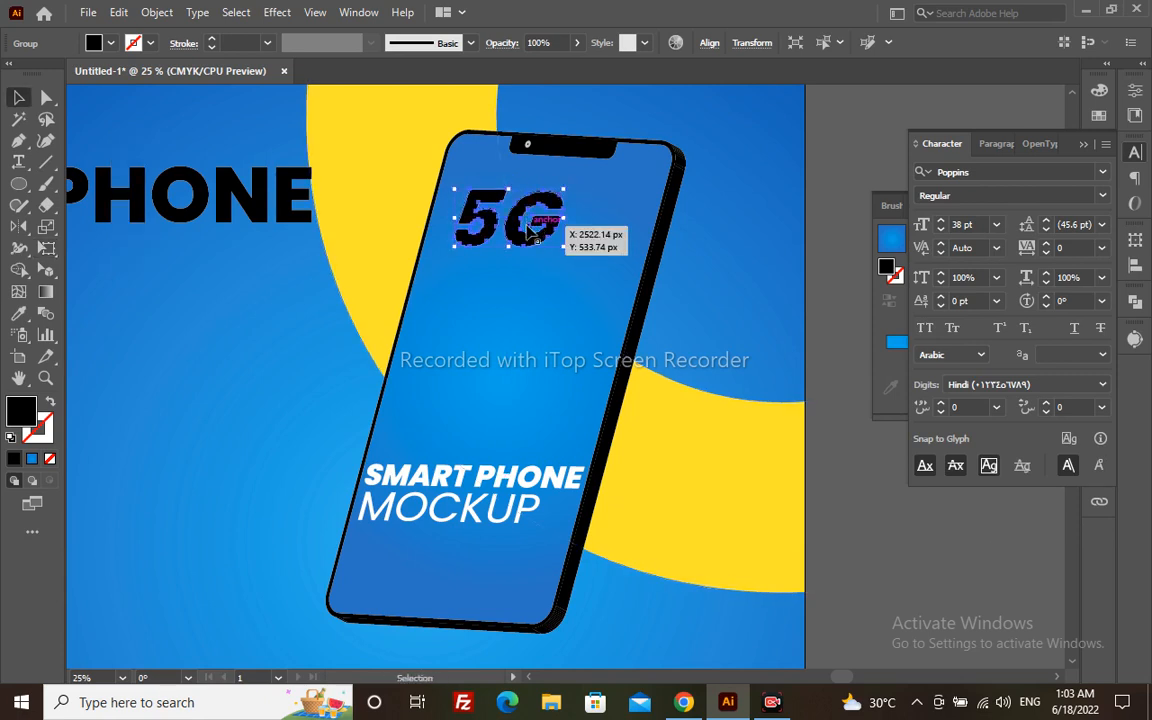
- Shift the 5G outlines toward the phone's left edge and give them a white fill with no stroke
left_click_drag(521, 226, 498, 226)
key("d")
left_click(50, 462)
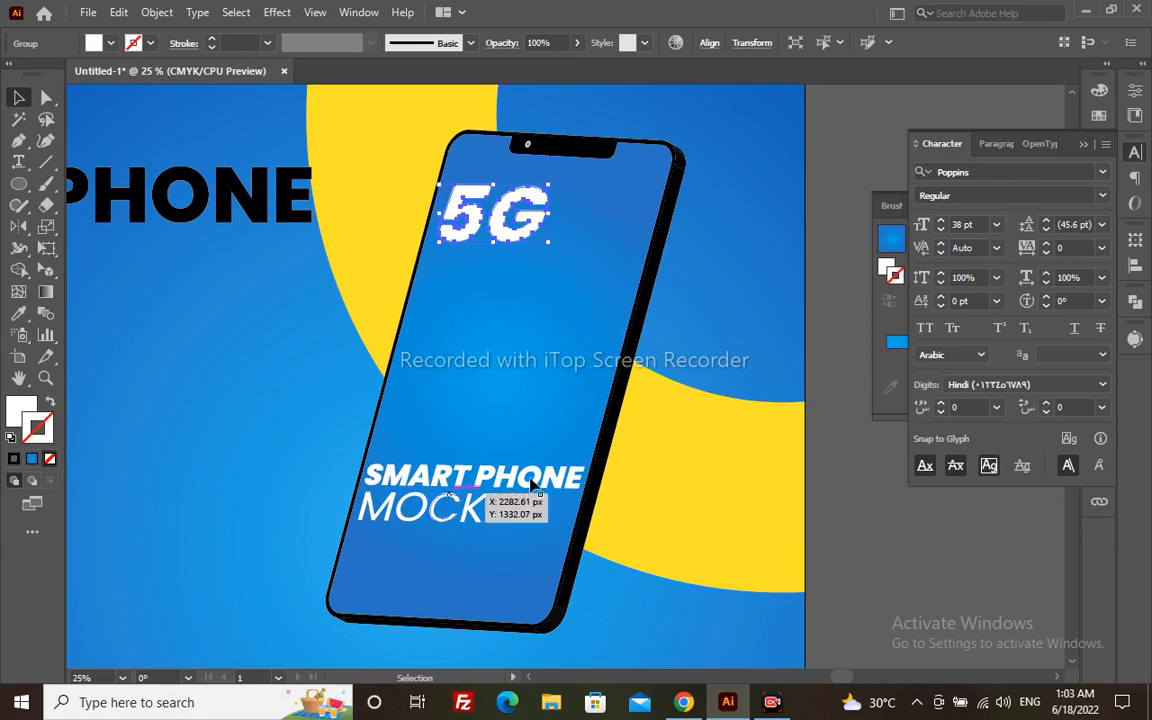
- Fine-tune the skew of the SMART PHONE and MOCKUP outlines together with Free Transform
left_click(560, 490)
left_click(535, 508, "shift")
key("e")
left_click_drag(750, 381, 754, 387)
key("v")
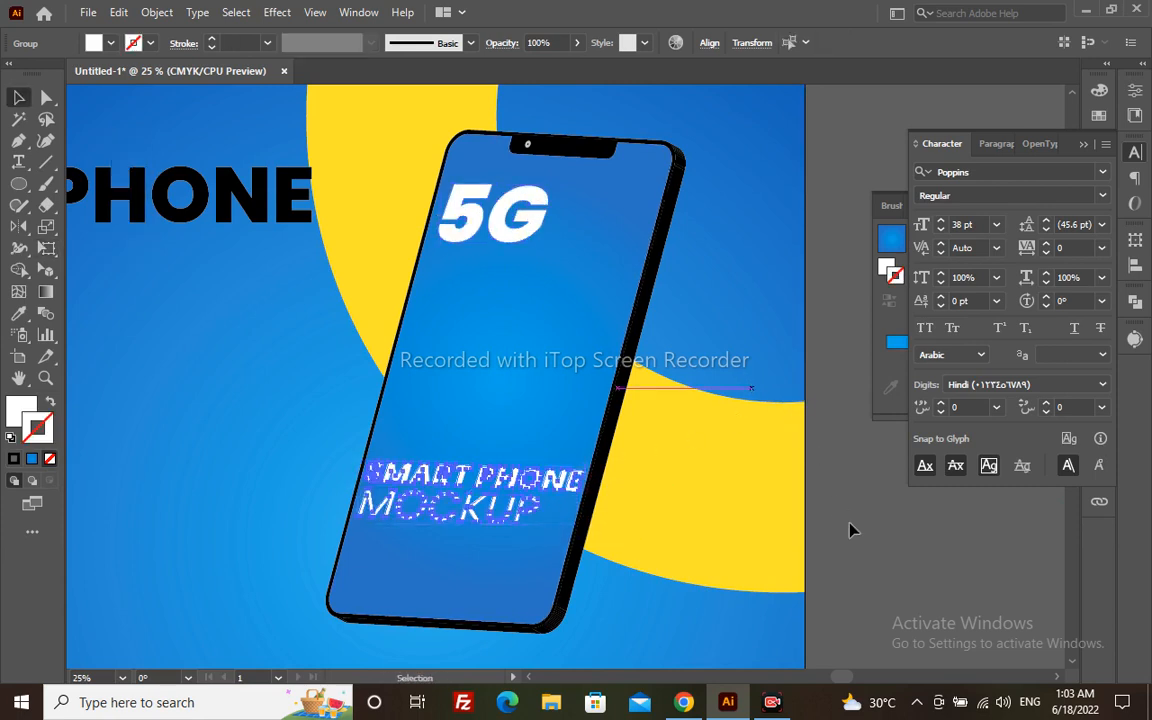
left_click(858, 530)
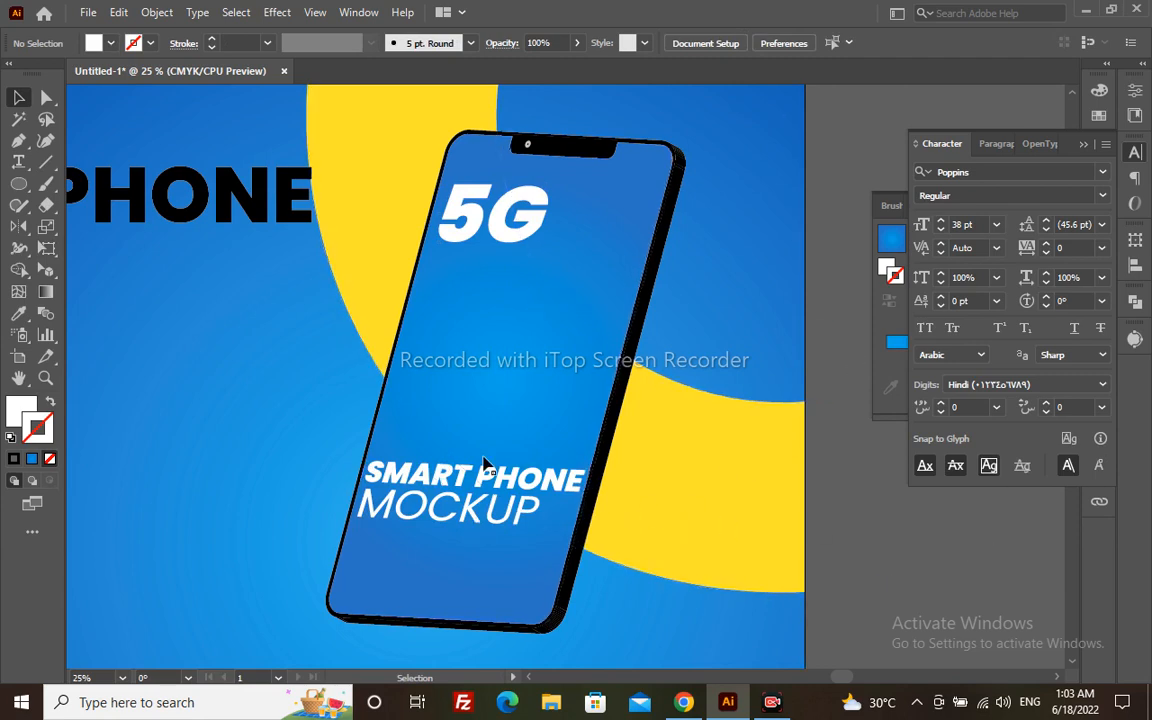
- Duplicate the large black SMART PHONE headline directly below the original
key("z")
left_click(538, 264, "alt")
left_click_drag(410, 457, 588, 458)
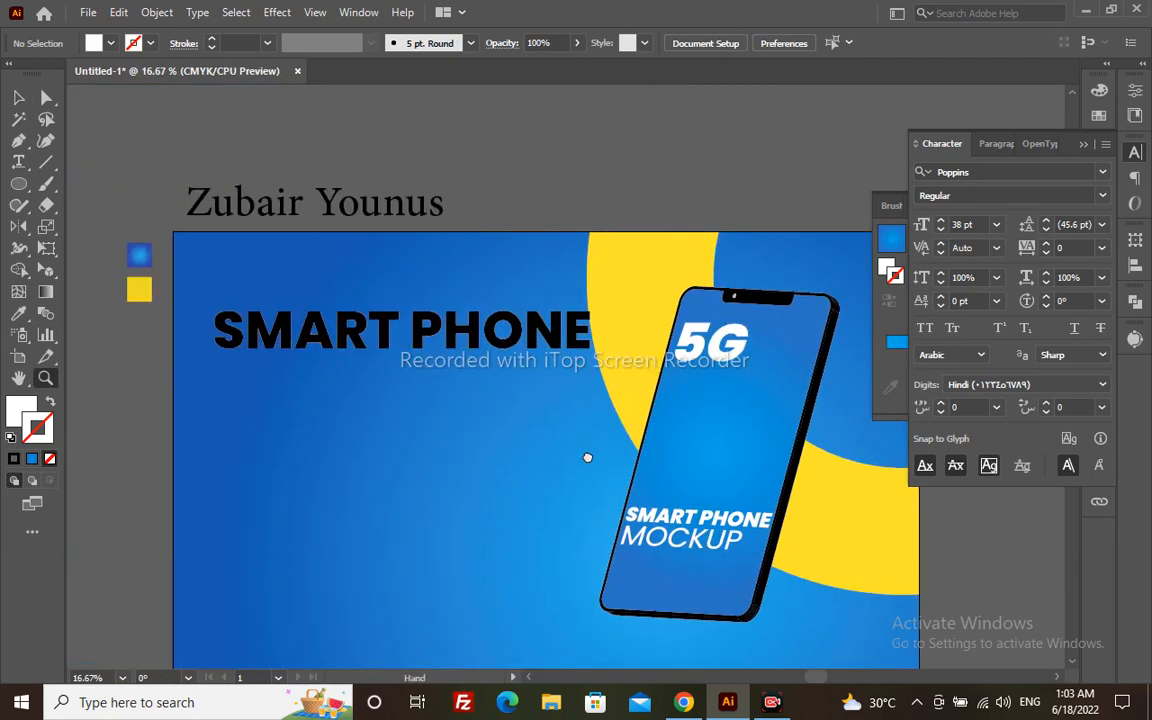
left_click(483, 345)
left_click_drag(483, 345, 518, 449)
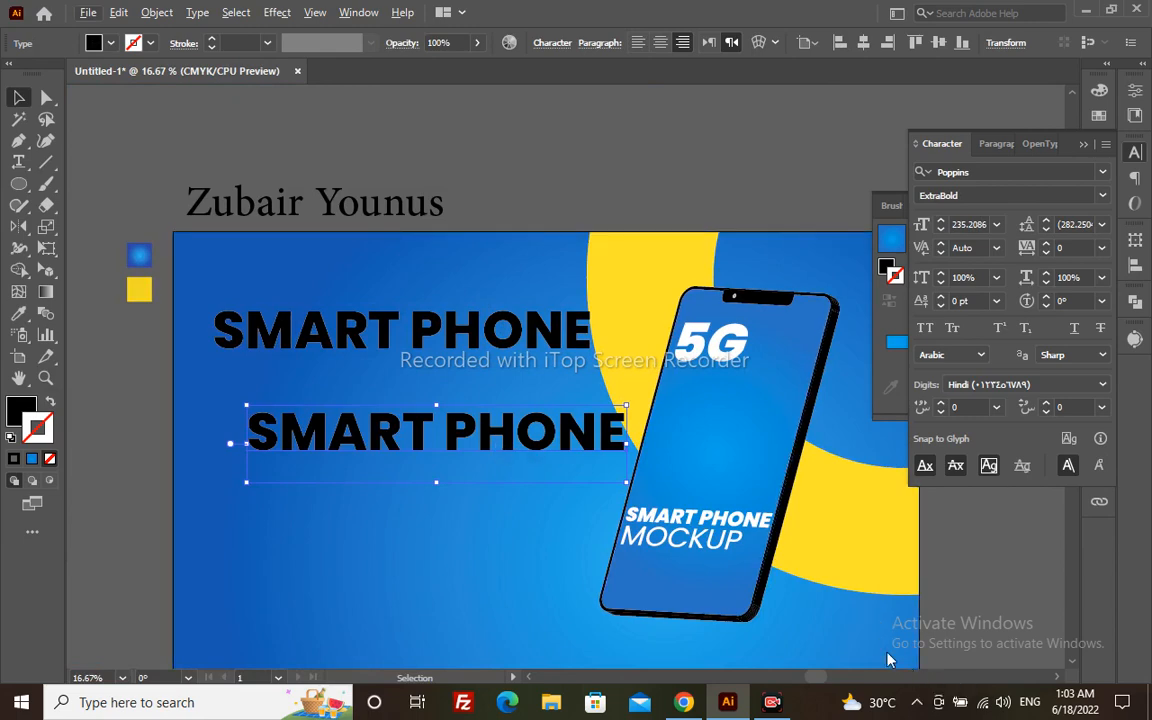
- Replace the lower headline copy's text with YOUR TAG LINE
key("t")
left_click(484, 443)
key("t")
triple_click(489, 447)
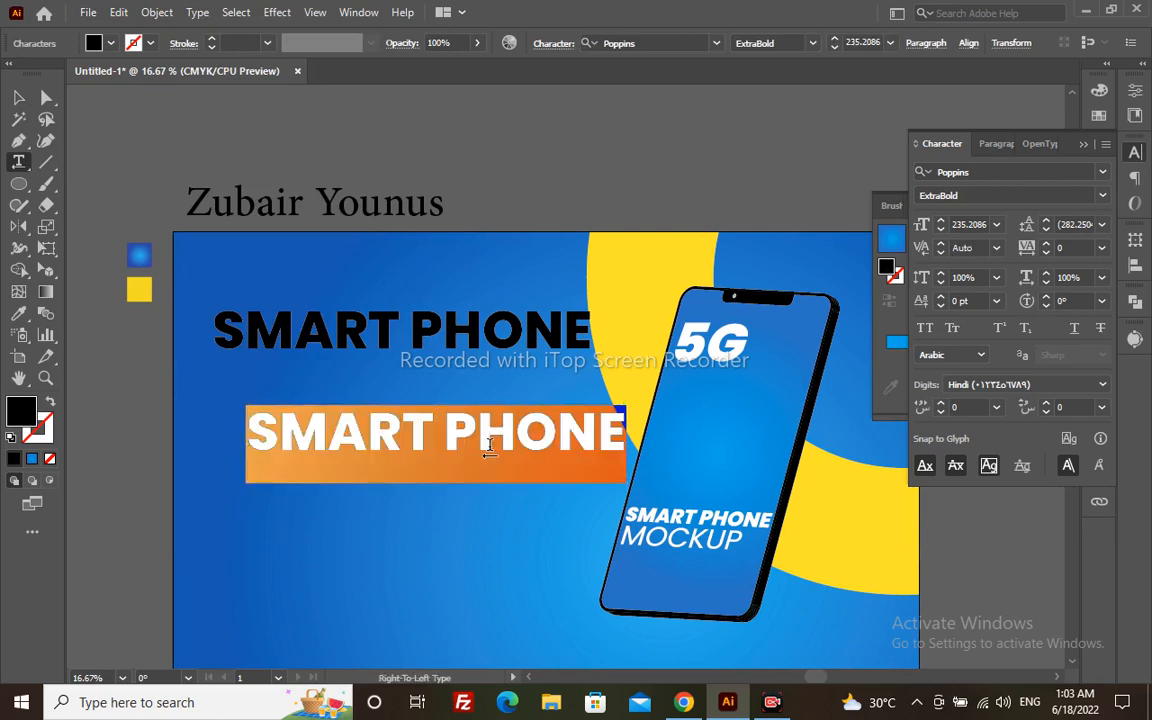
type("YOUR")
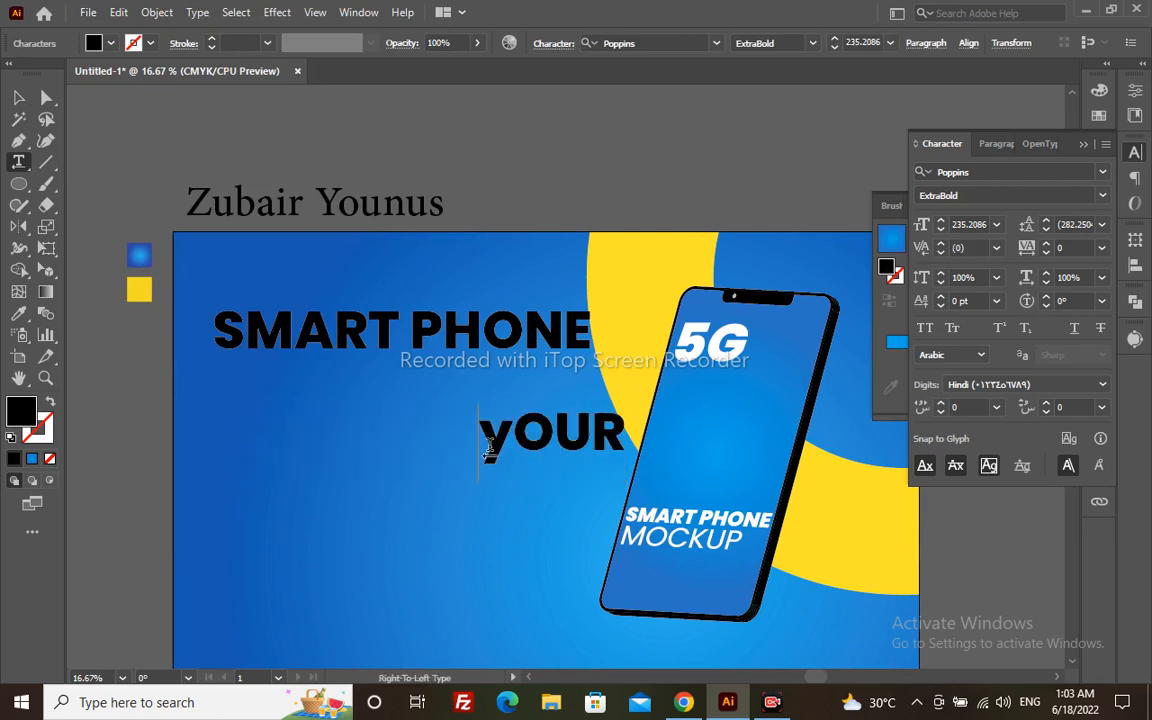
key("BackSpace")
key("BackSpace")
key("BackSpace")
key("BackSpace")
type("YOUR")
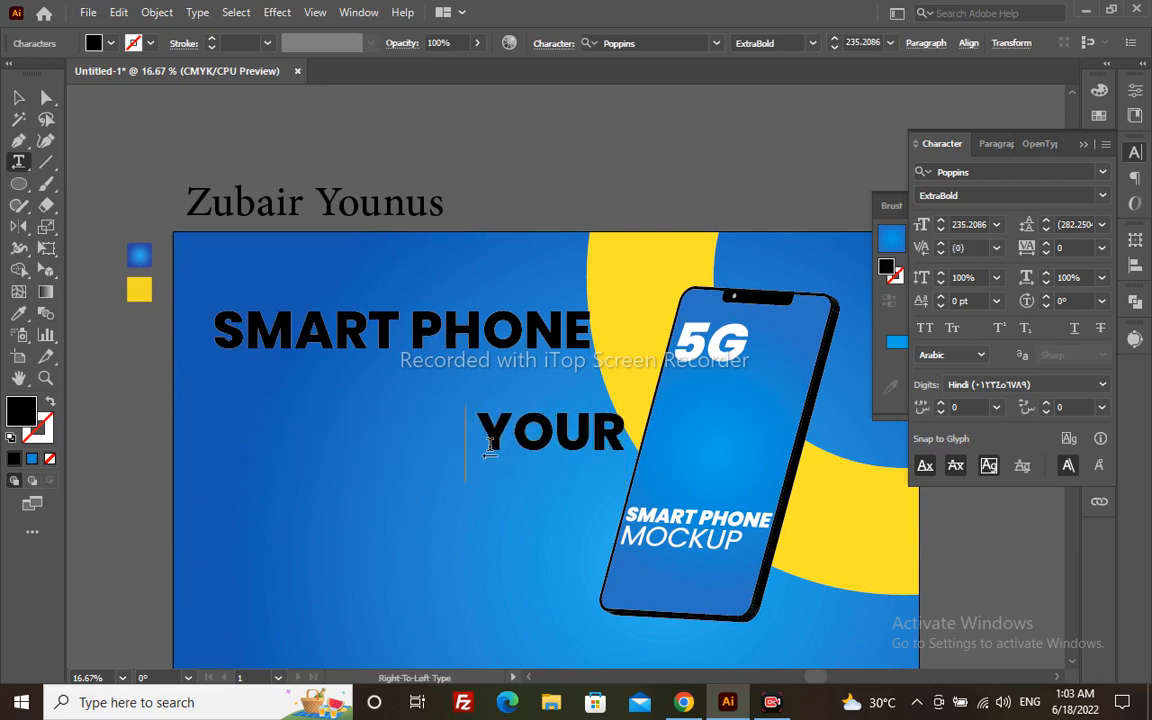
type(" TAG LINE")
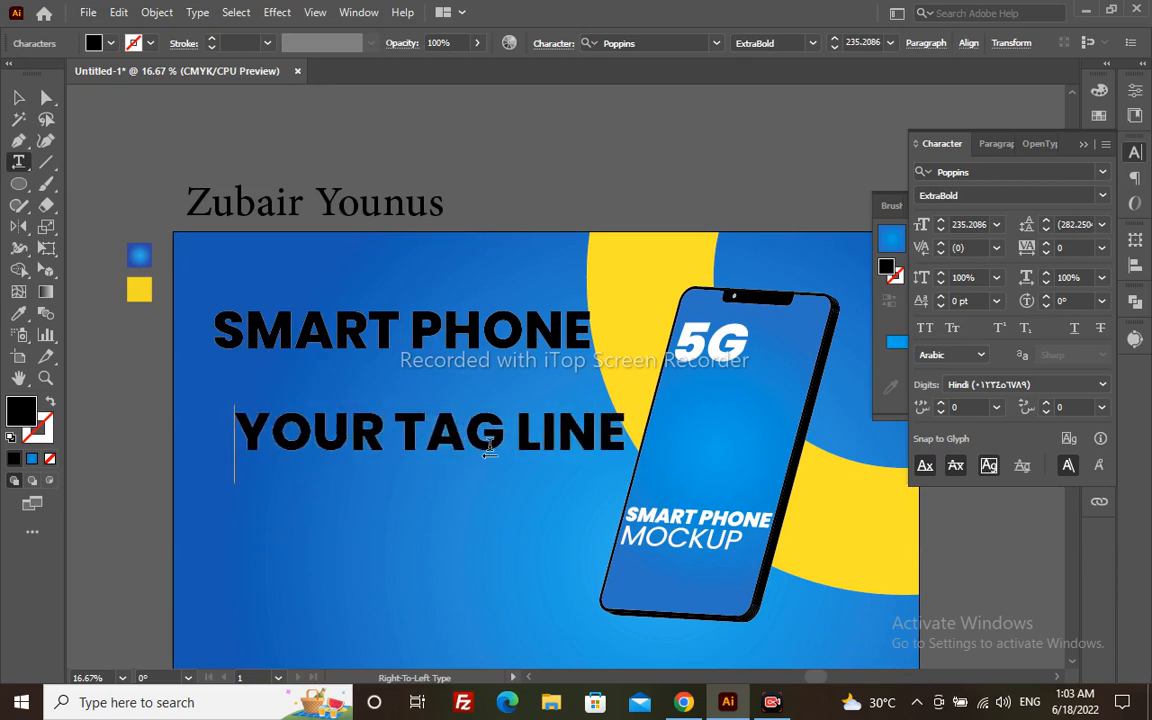
key("Escape")
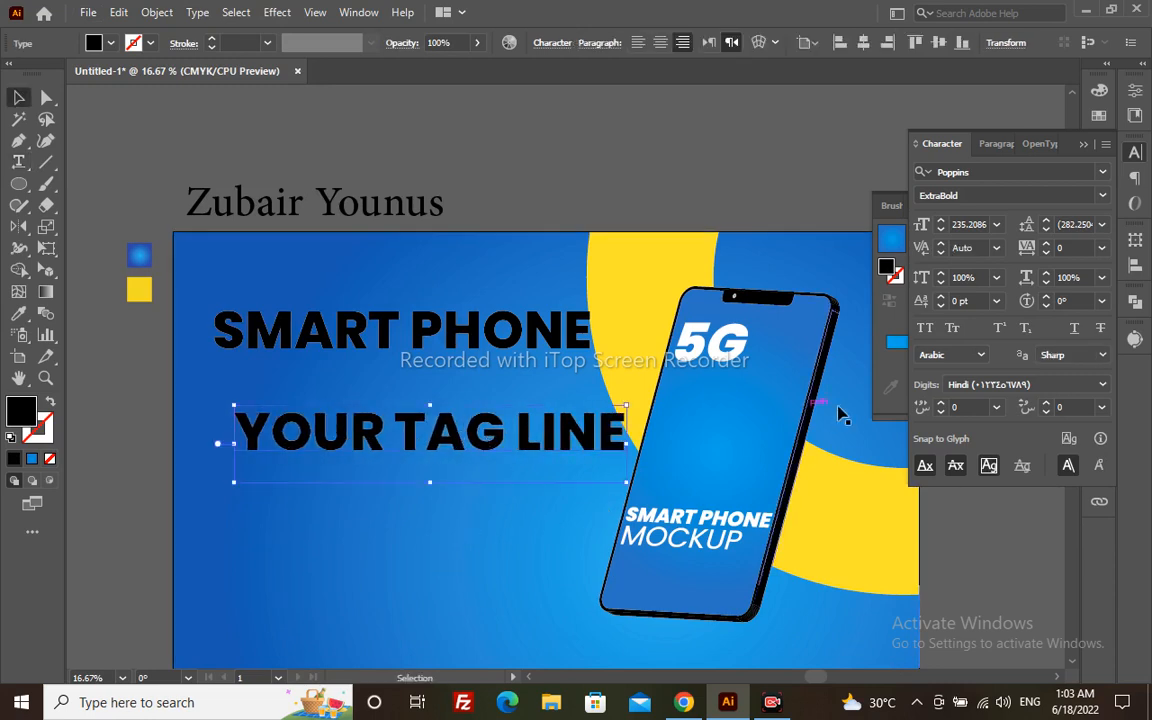
- Set YOUR TAG LINE to Poppins Light, shrink it, and place it as outlines on the phone screen below MOCKUP
left_click(1102, 195)
left_click(950, 295)
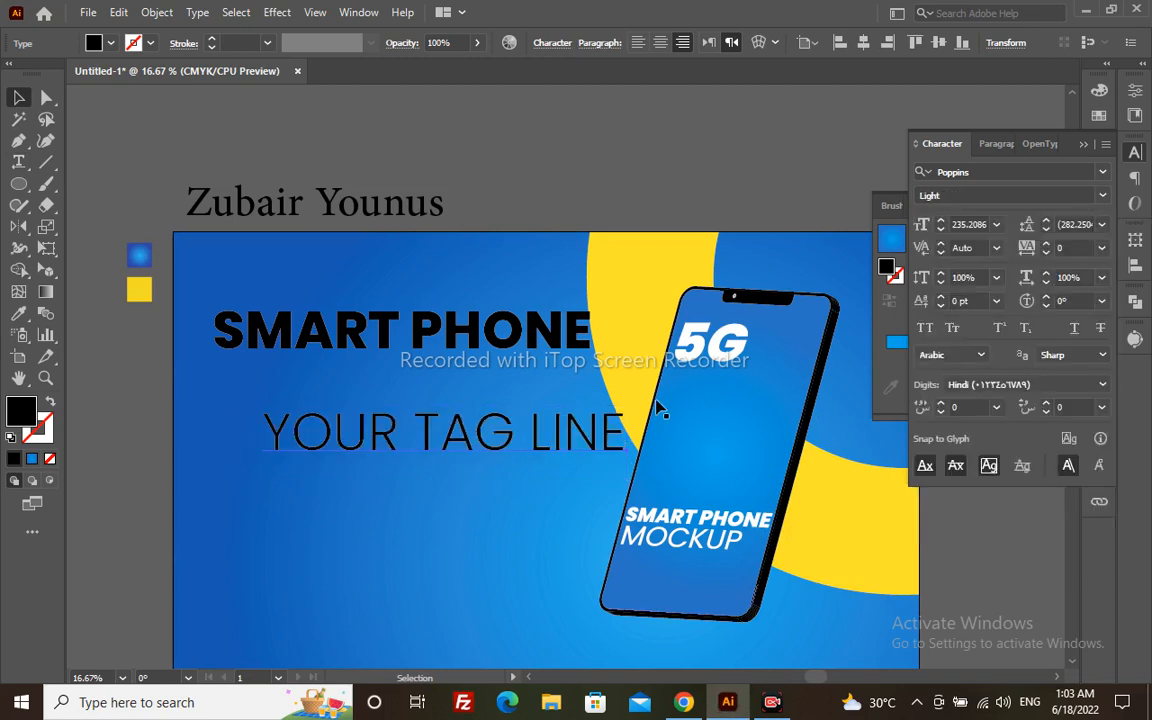
left_click_drag(627, 447, 722, 585)
key("t")
key("v")
key("z")
scroll(826, 601, "up", 5)
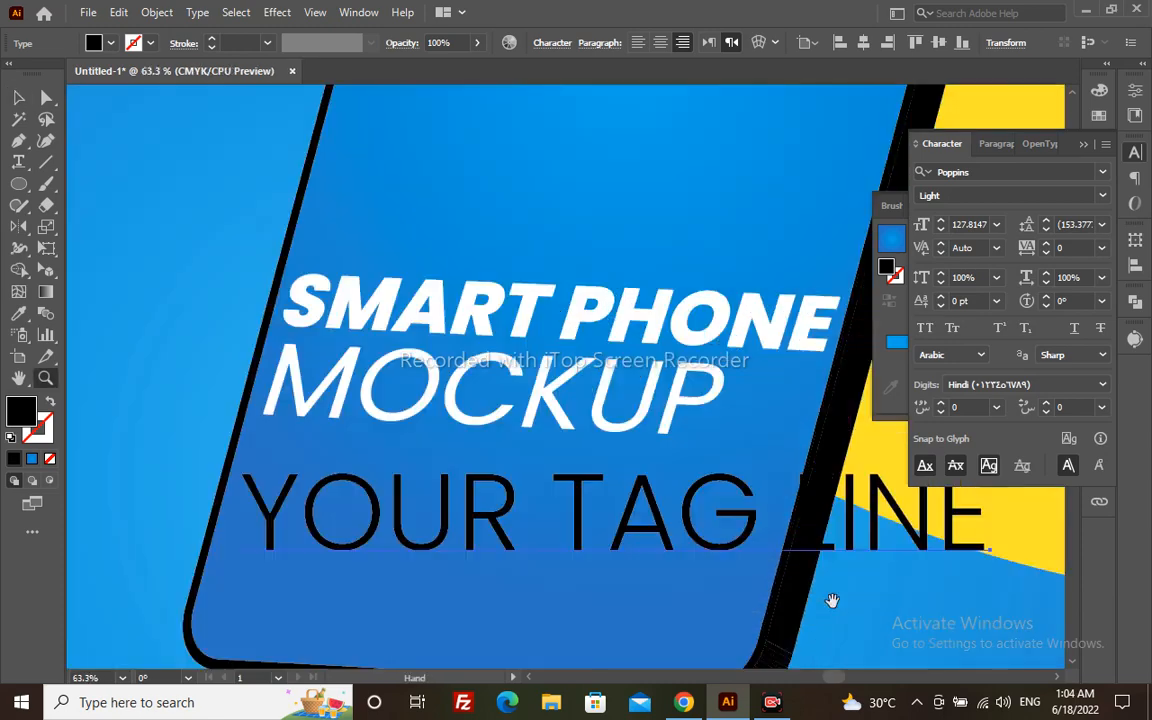
key("v")
left_click_drag(910, 492, 640, 490)
key("e")
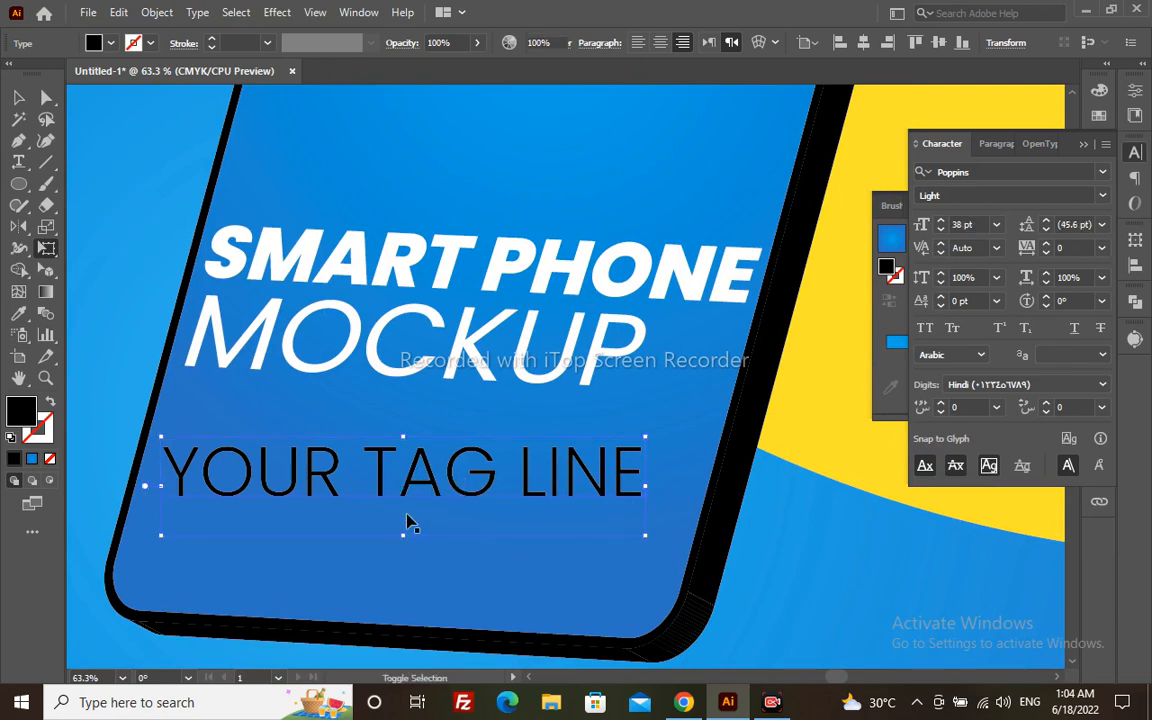
key("ctrl+shift+o")
- Try to slant the YOUR TAG LINE outlines with Free Transform and position them directly beneath MOCKUP
key("v")
left_click_drag(412, 458, 482, 331)
key("e")
key("ctrl+z")
key("v")
left_click(433, 340)
key("e")
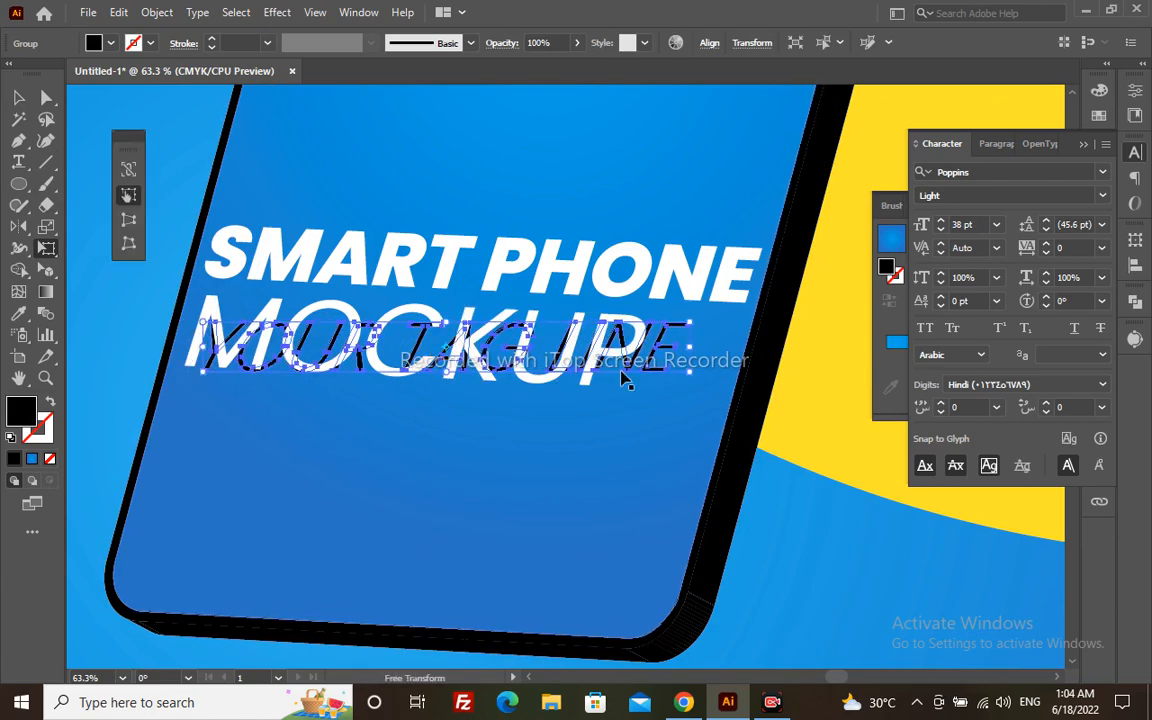
key("v")
left_click_drag(657, 372, 655, 438)
key("e")
key("v")
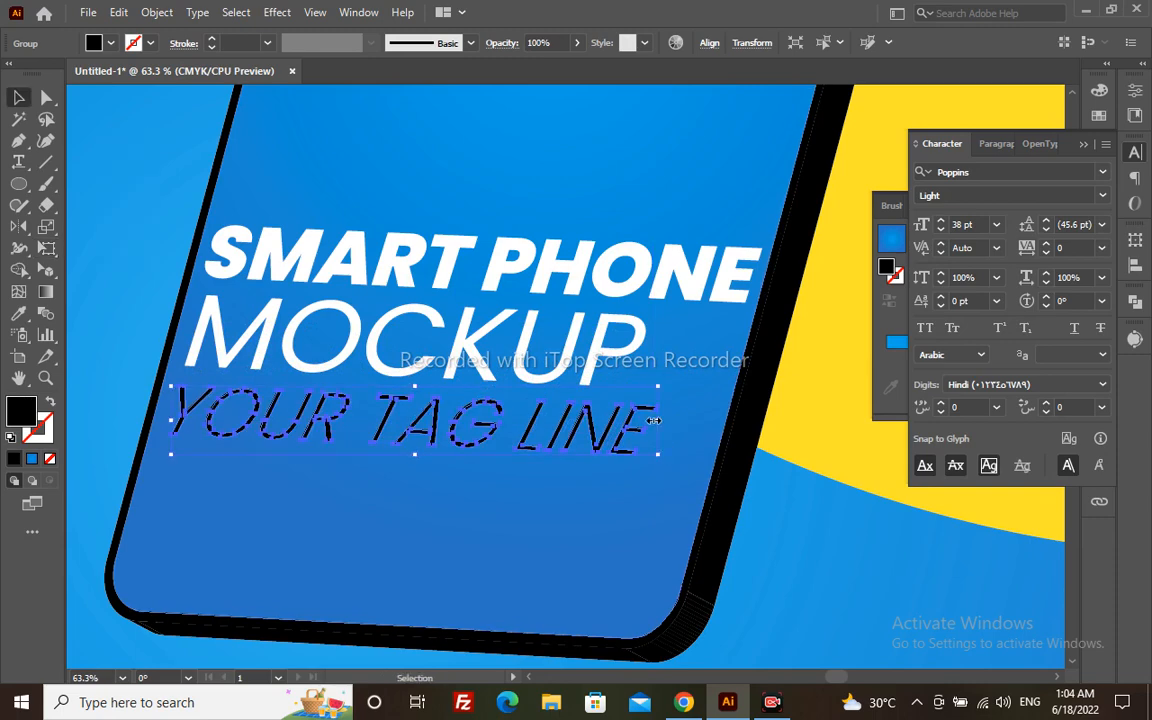
- Undo the slanting of the YOUR TAG LINE outlines
key("e")
key("ctrl+z")
key("ctrl+z")
key("ctrl+z")
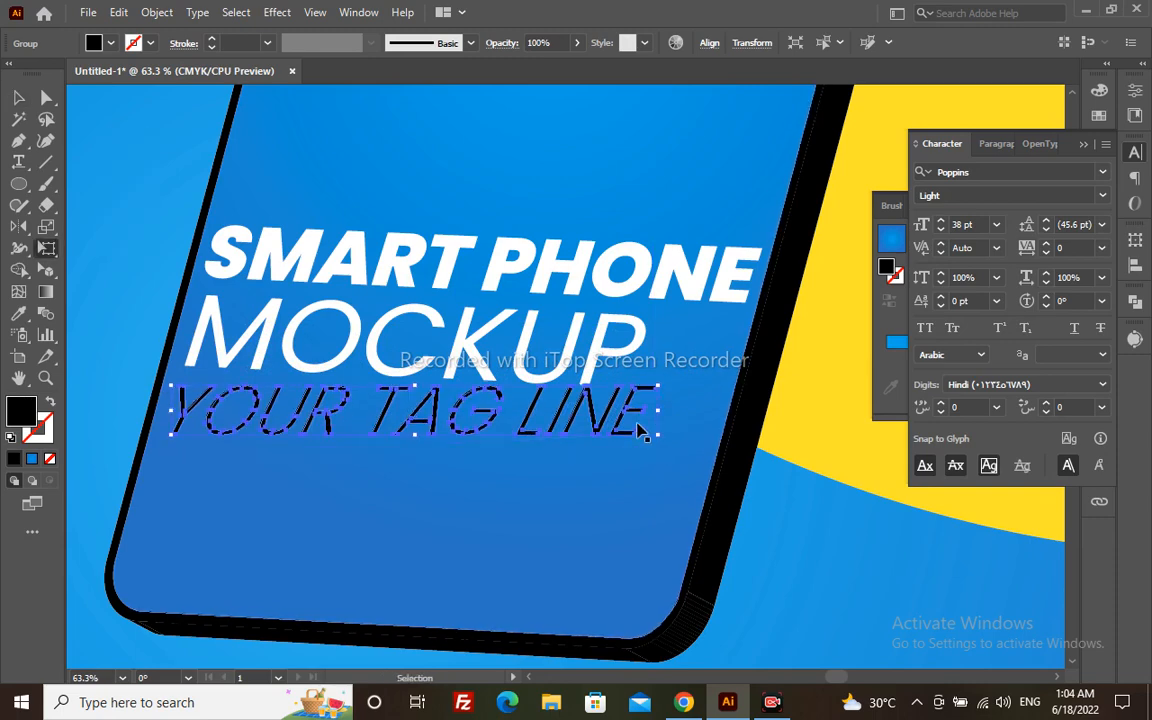
- Enlarge the YOUR TAG LINE outlines and slant the letters to the right with Free Transform
left_click_drag(645, 368, 717, 481)
key("e")
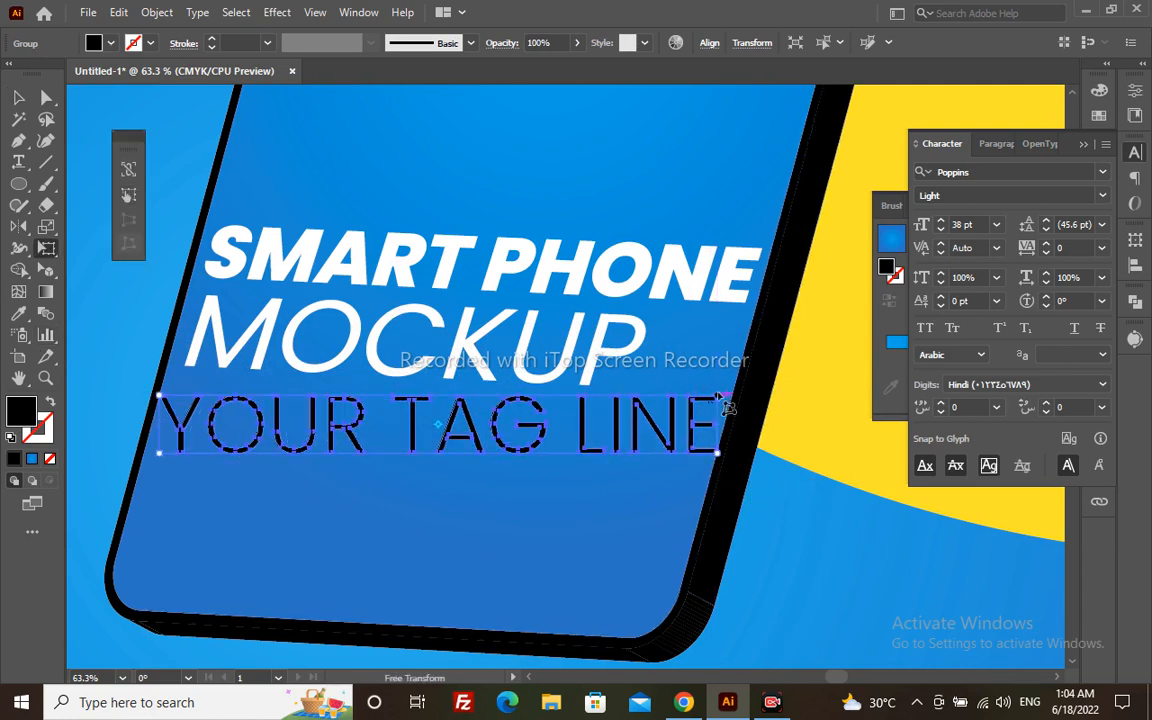
left_click_drag(737, 408, 745, 396)
left_click_drag(158, 453, 143, 453)
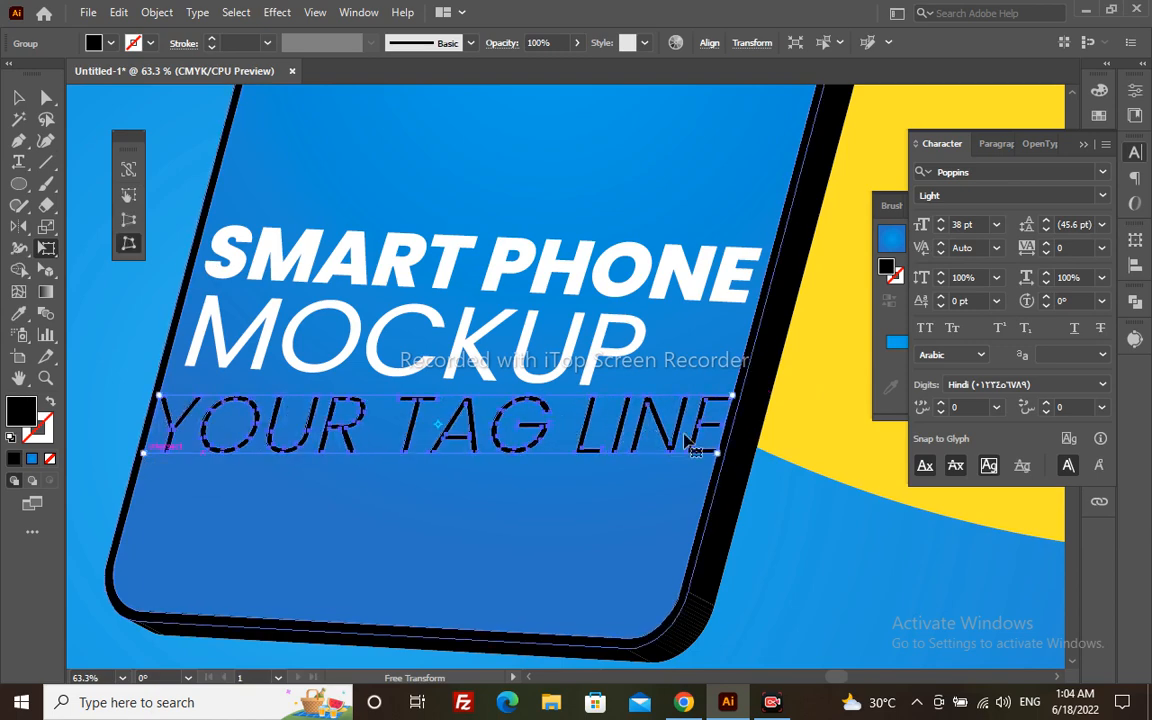
key("v")
- Skew the YOUR TAG LINE outlines to follow the phone's tilt, shrink them, and position them directly beneath MOCKUP
key("e")
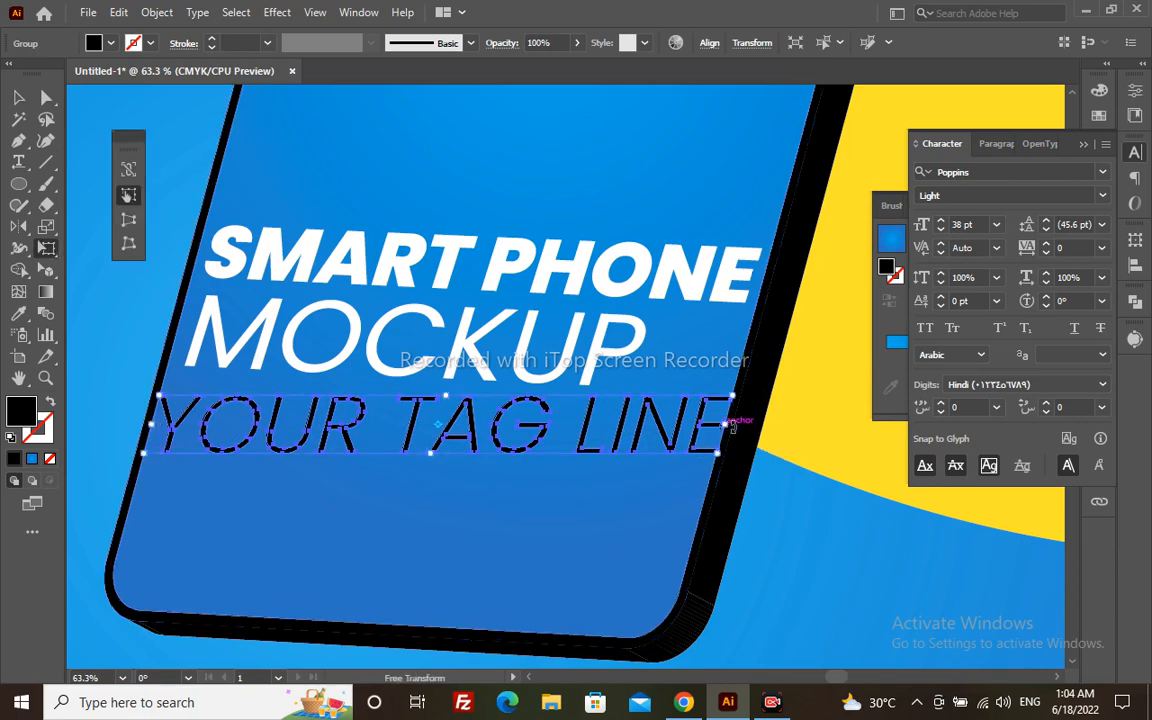
left_click_drag(725, 423, 684, 473)
key("v")
left_click_drag(590, 459, 497, 421)
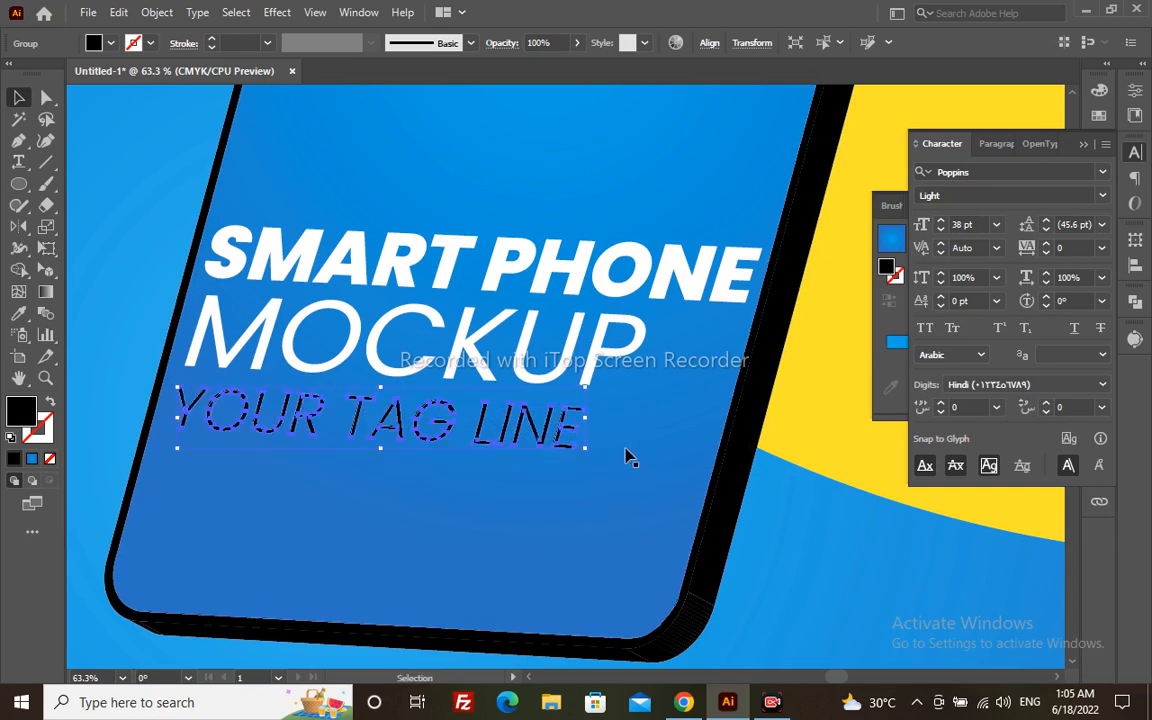
- Recolor the YOUR TAG LINE outlines white by sampling the MOCKUP lettering with the Eyedropper, and deselect them
left_click(480, 382)
left_click(348, 372)
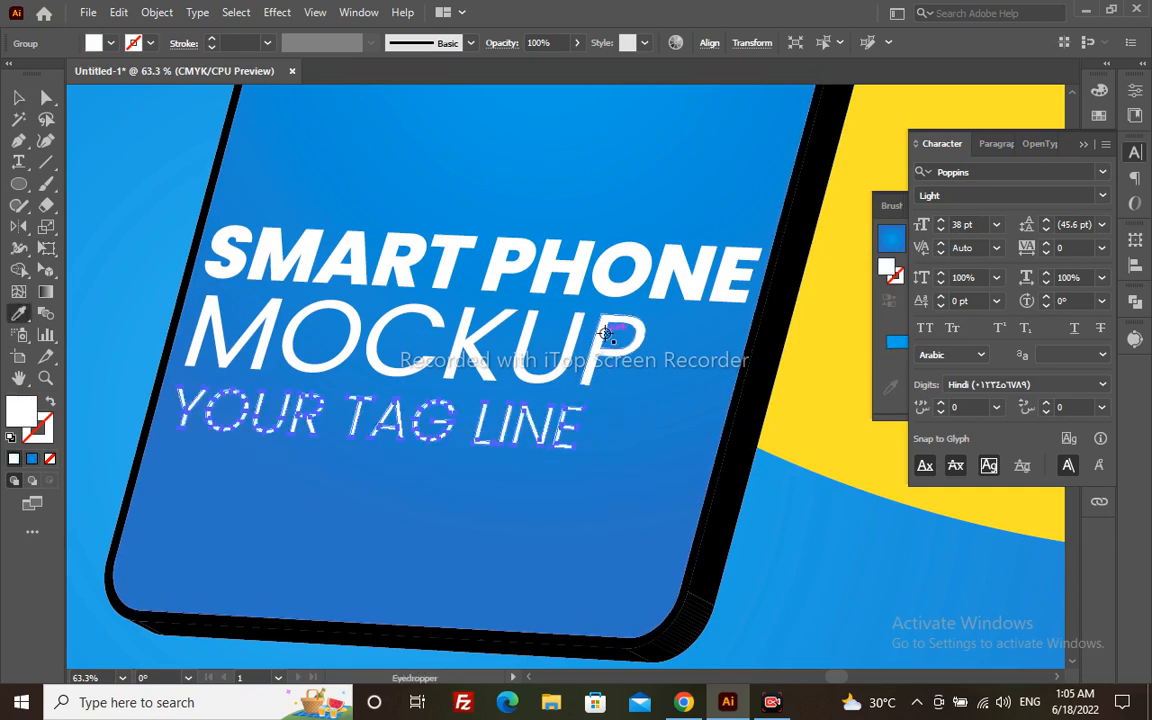
key("v")
left_click(792, 545)
- Examine the whole banner composition with the phone mockup and the large SMART PHONE headline
key("z")
left_click(593, 404, "alt")
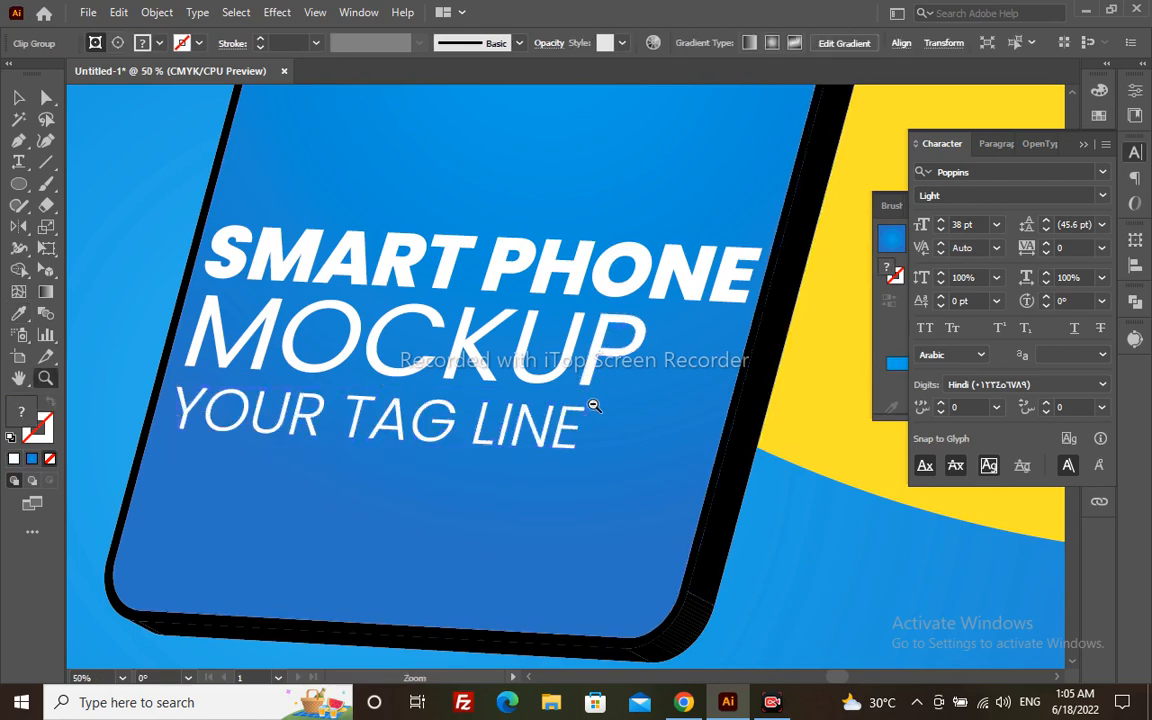
left_click(593, 404, "alt")
left_click(593, 404, "alt")
left_click(593, 404, "alt")
left_click_drag(332, 303, 623, 426)
key("v")
left_click(496, 278)
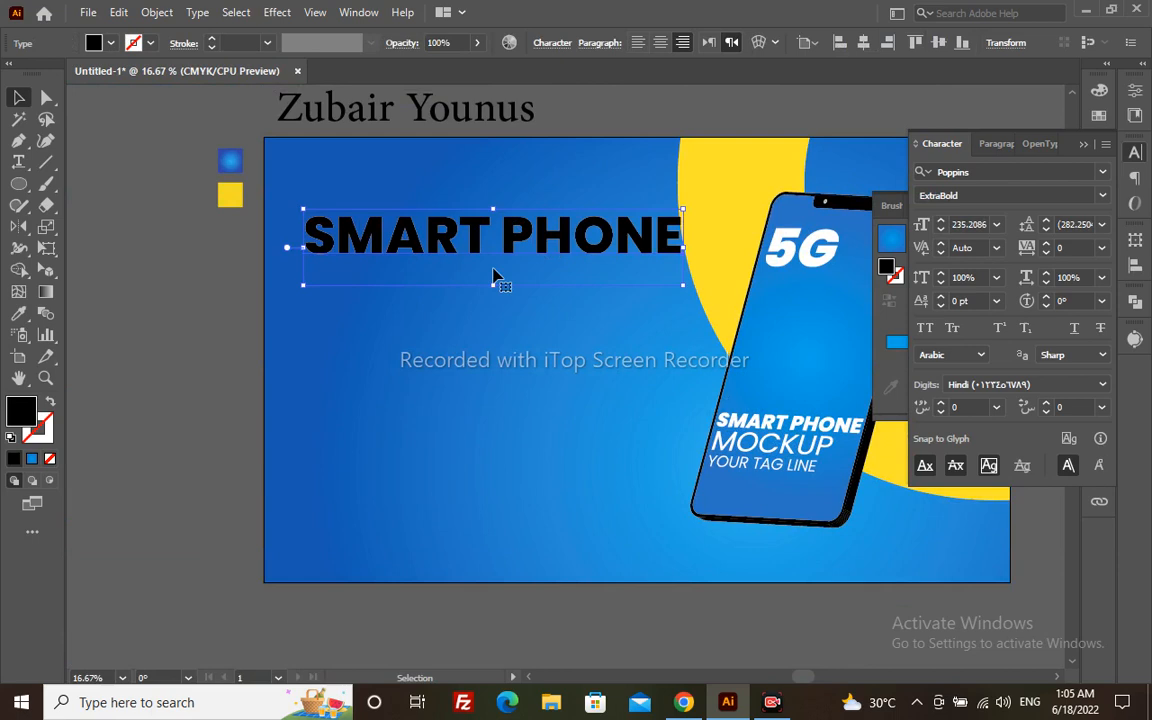
left_click(146, 310)
- Select the YOUR TAG LINE outlines on the phone screen
key("a")
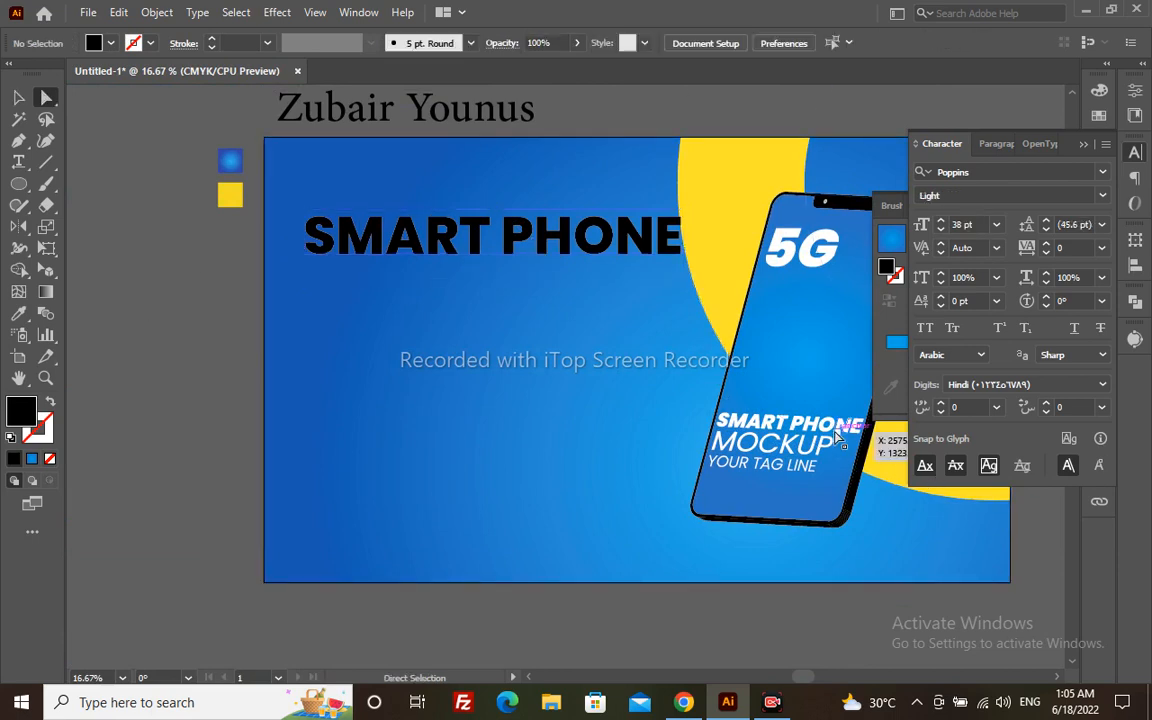
key("v")
left_click_drag(800, 468, 688, 520)
left_click(686, 530)
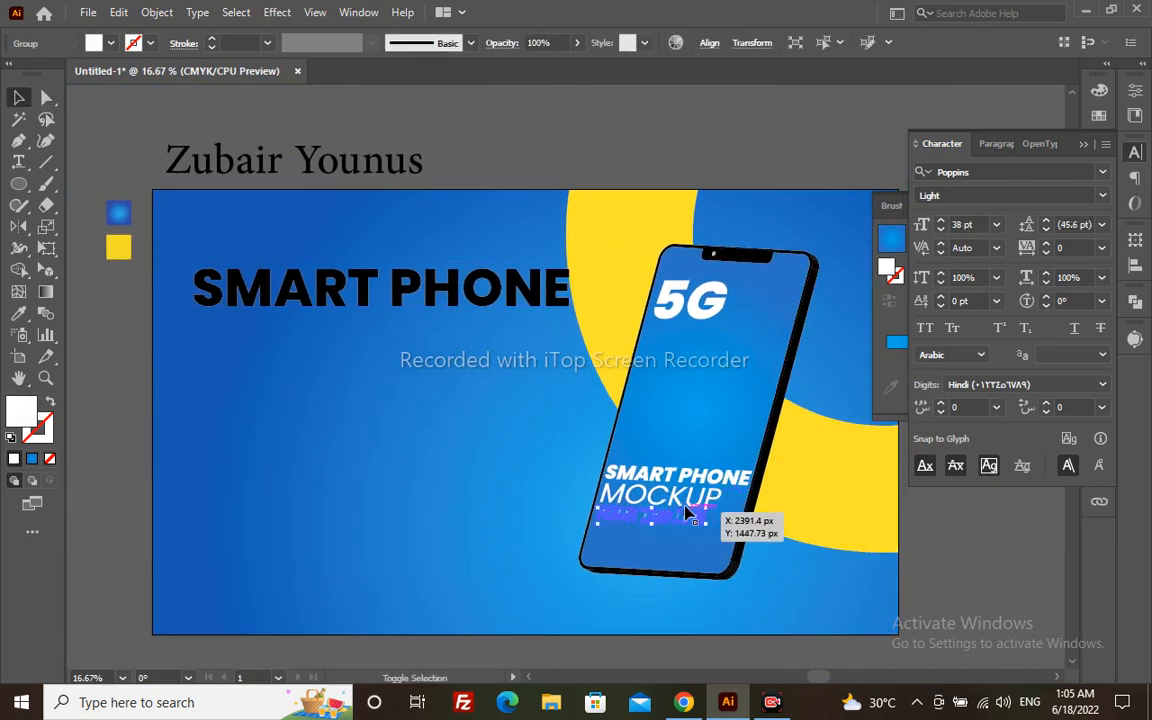